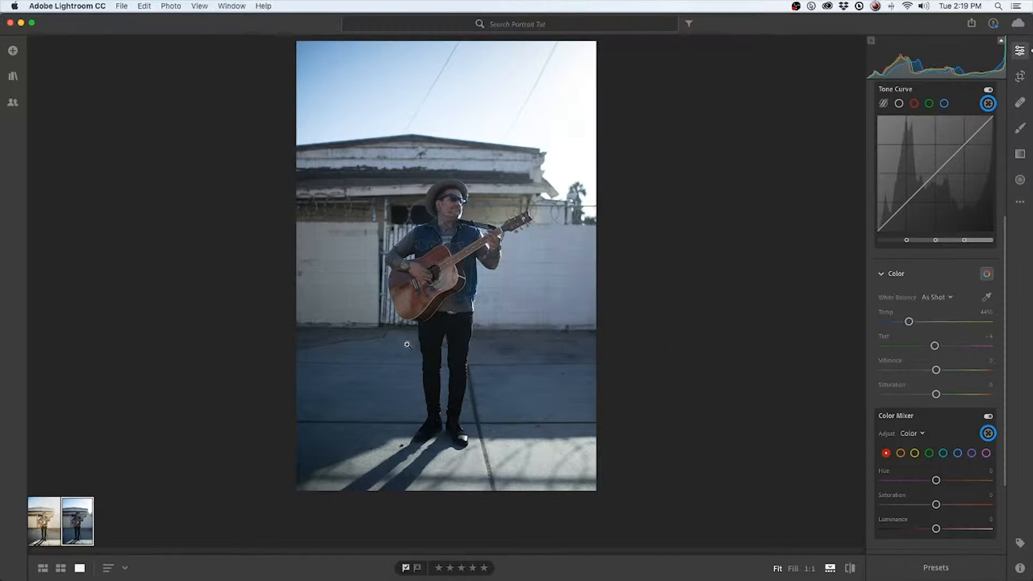
Compare the edited and unedited versions of the guitarist portrait and inspect the unedited one's face and guitar at 1:1
left_click(54, 522)
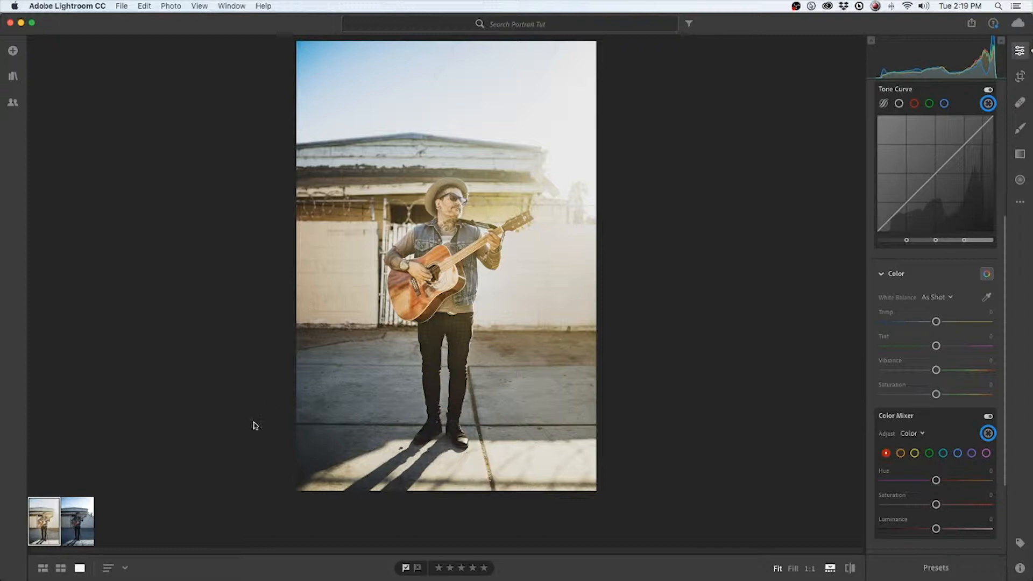
left_click(74, 518)
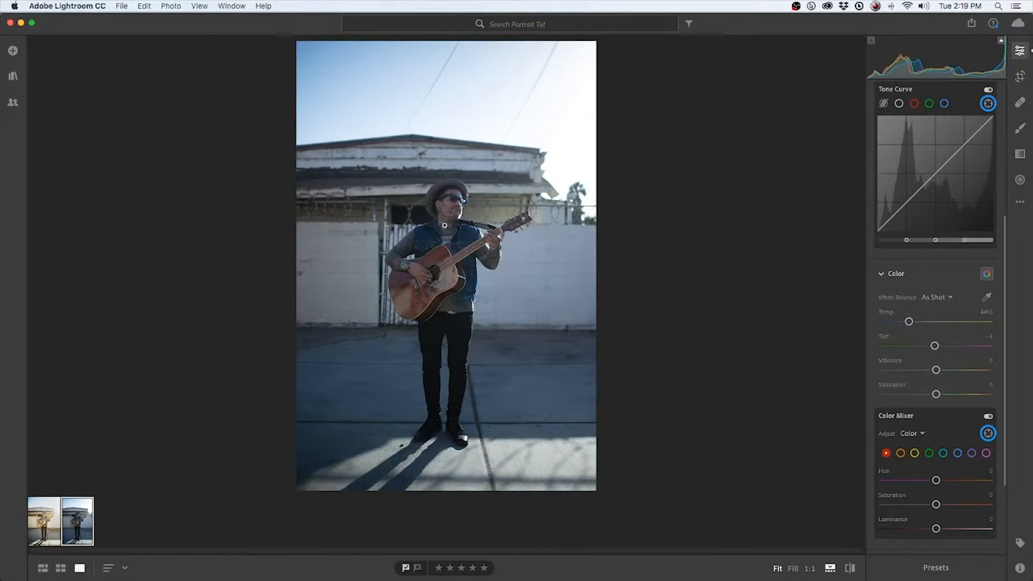
left_click(458, 217)
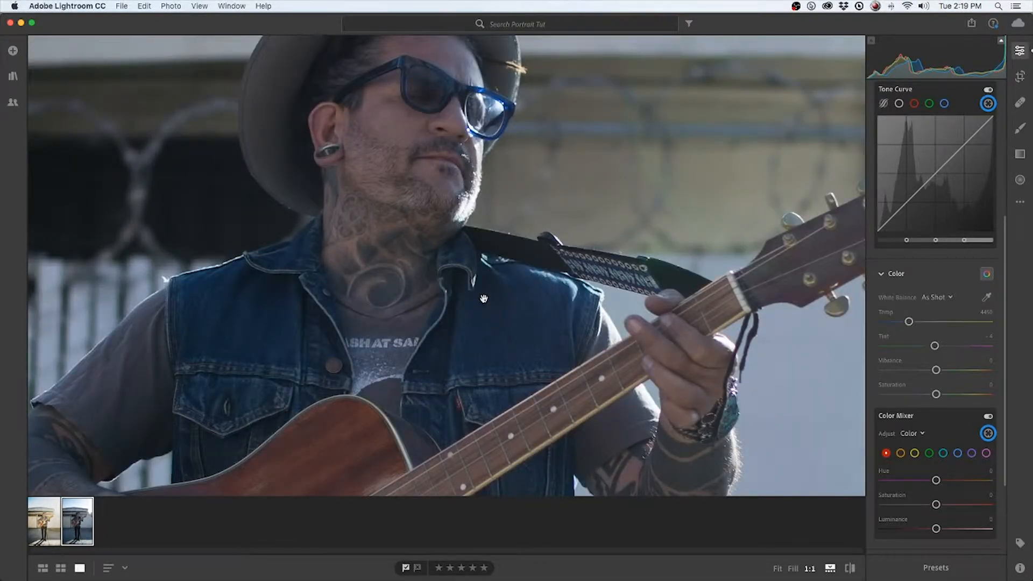
scroll(484, 299, "right", 5)
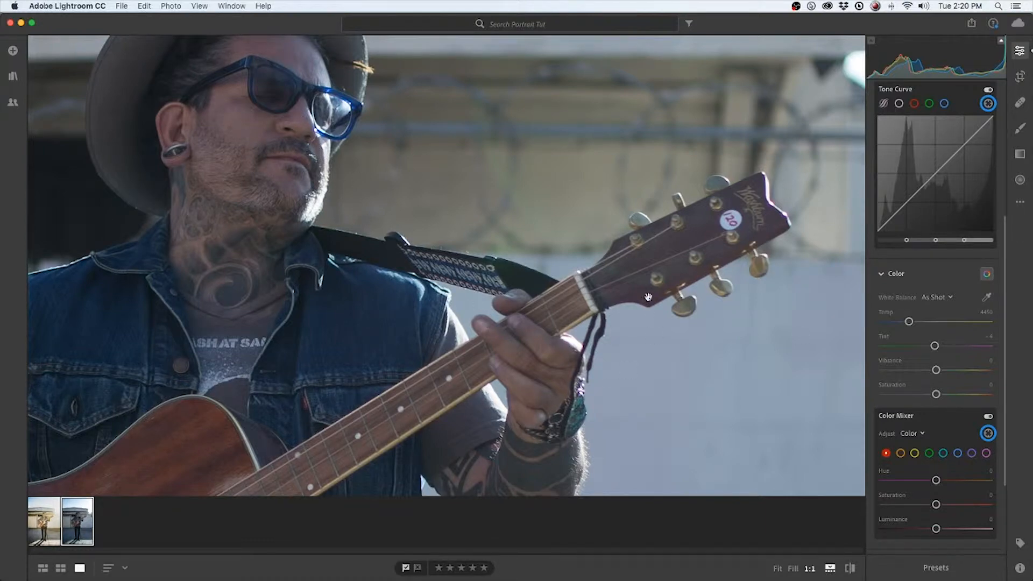
scroll(429, 186, "down", 3)
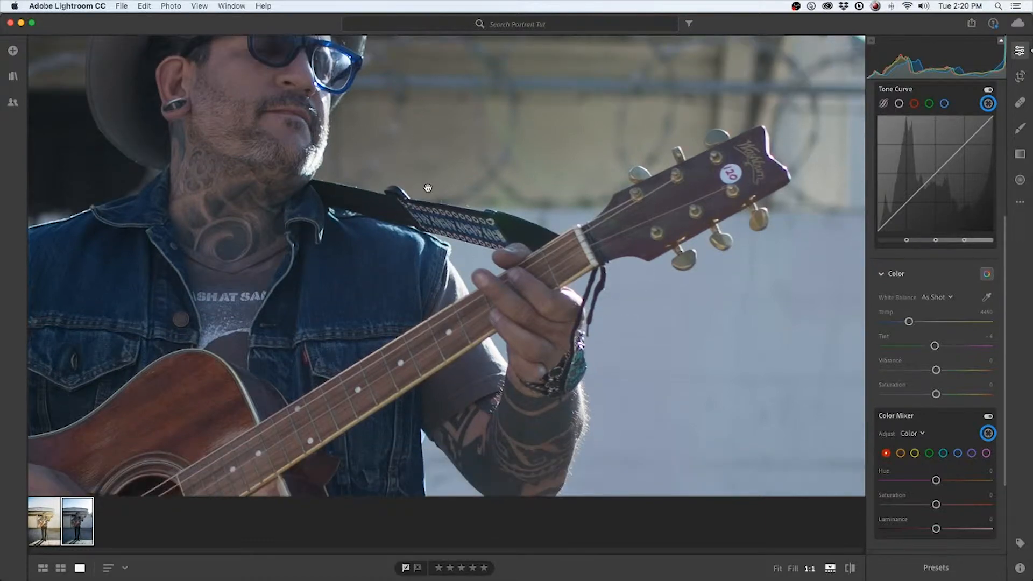
scroll(428, 187, "up", 1)
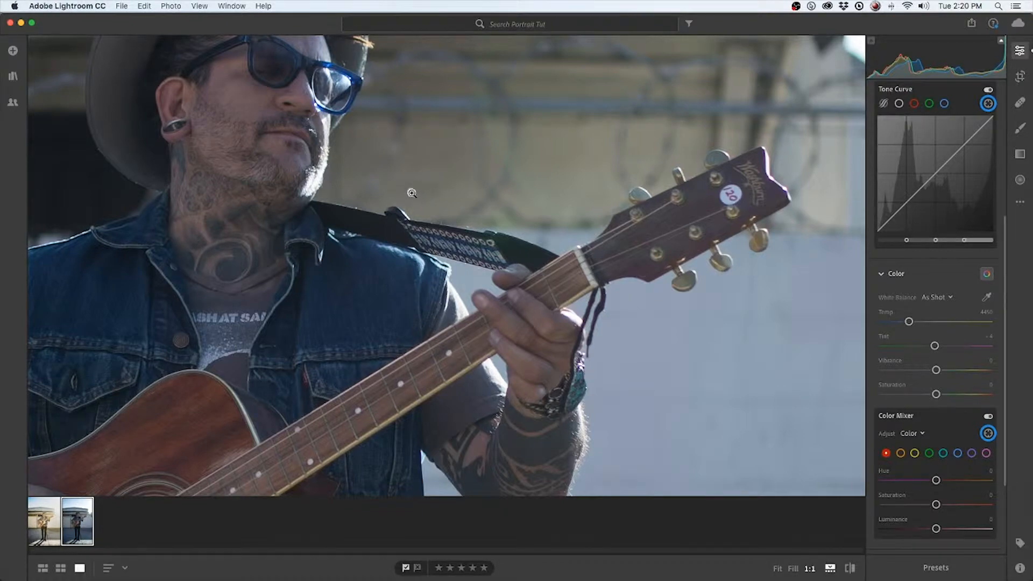
left_click(412, 193)
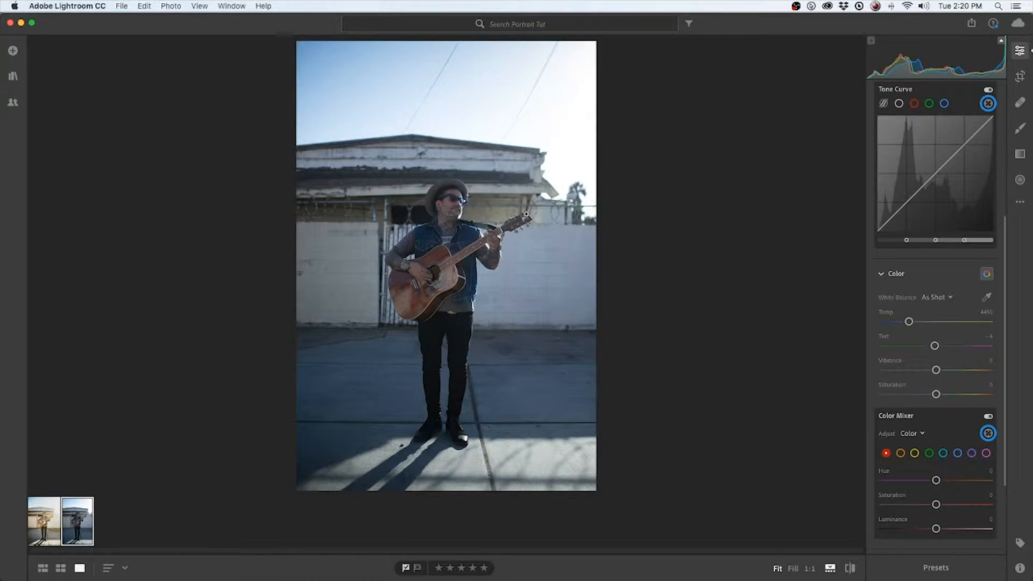
left_click(457, 211)
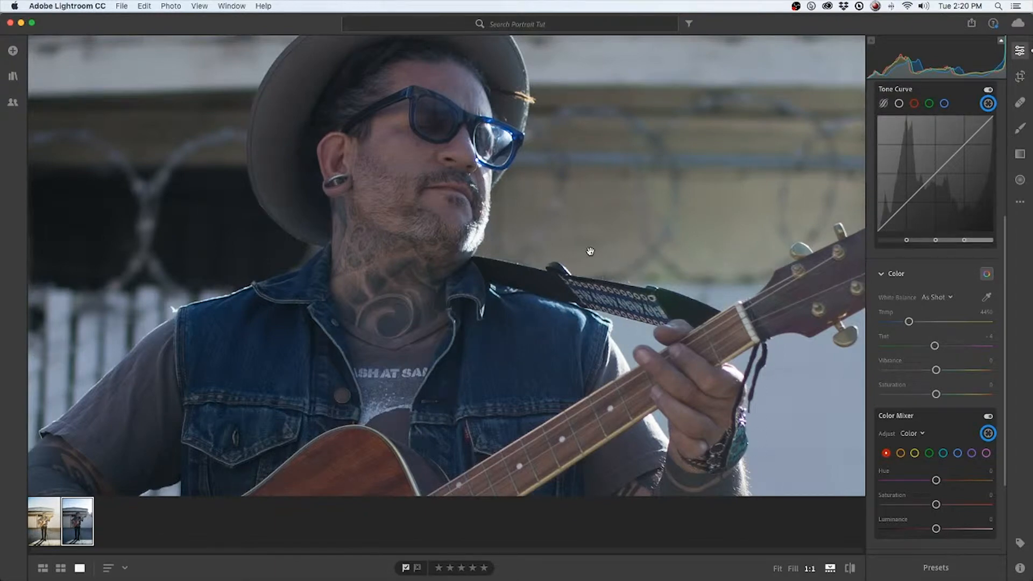
left_click(545, 232)
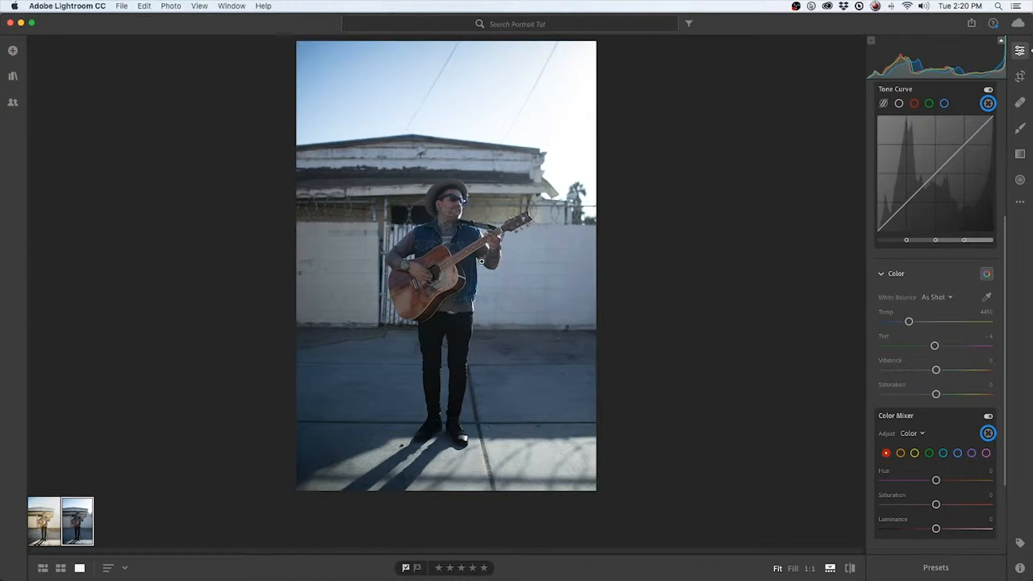
In the Light adjustments, raise the Exposure to +0.71 and lower the Contrast to -27
left_click(870, 276)
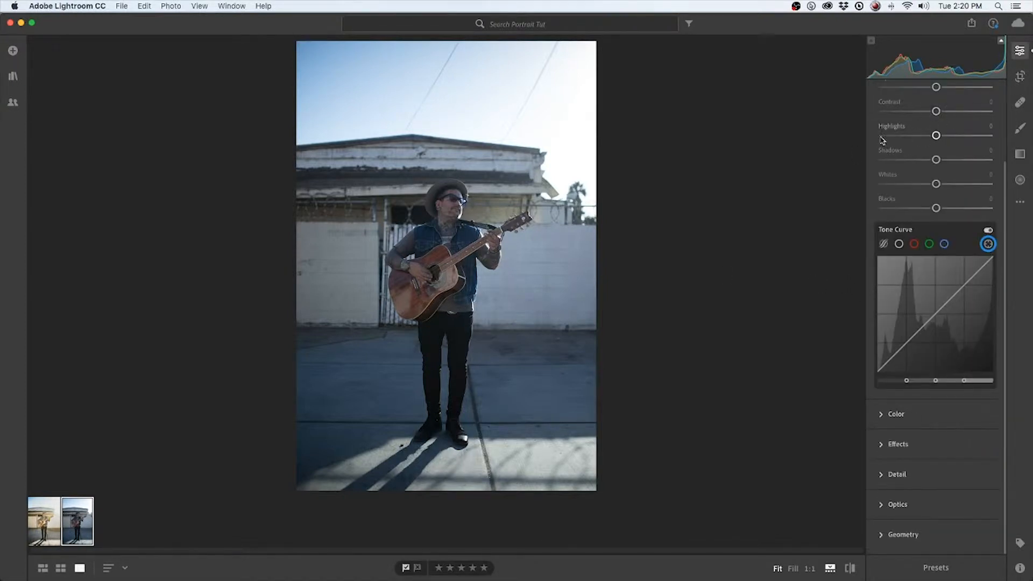
scroll(876, 141, "up", 3)
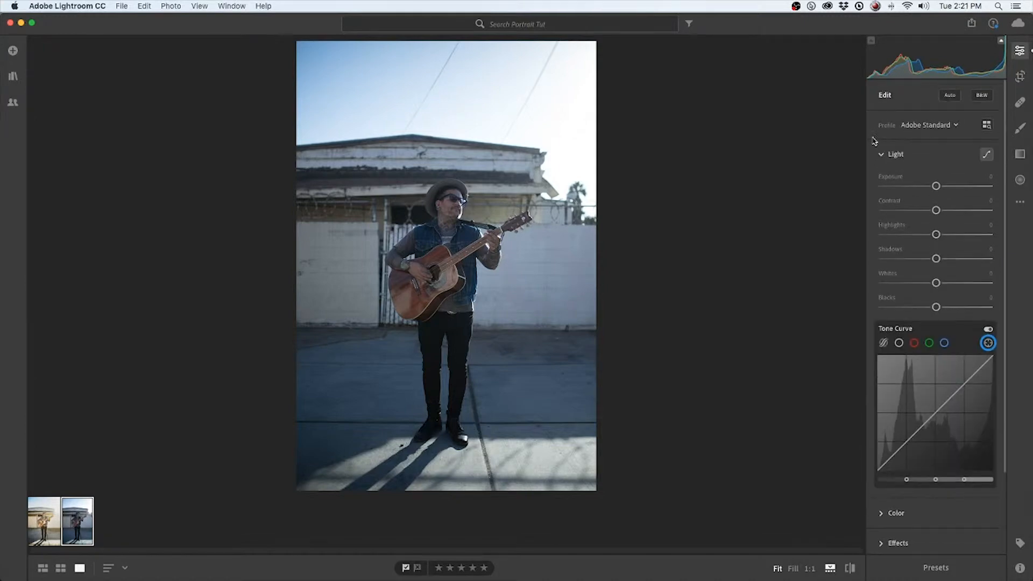
left_click(896, 156)
left_click_drag(937, 187, 943, 190)
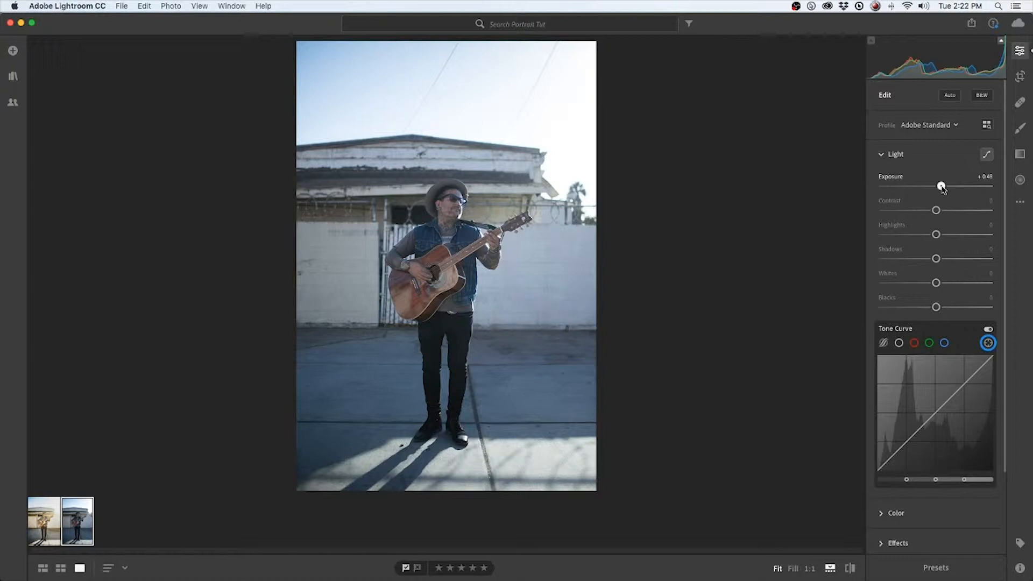
mouse_move(943, 188)
left_mouse_down()
mouse_move(934, 211)
mouse_move(922, 210)
mouse_move(945, 188)
left_mouse_up()
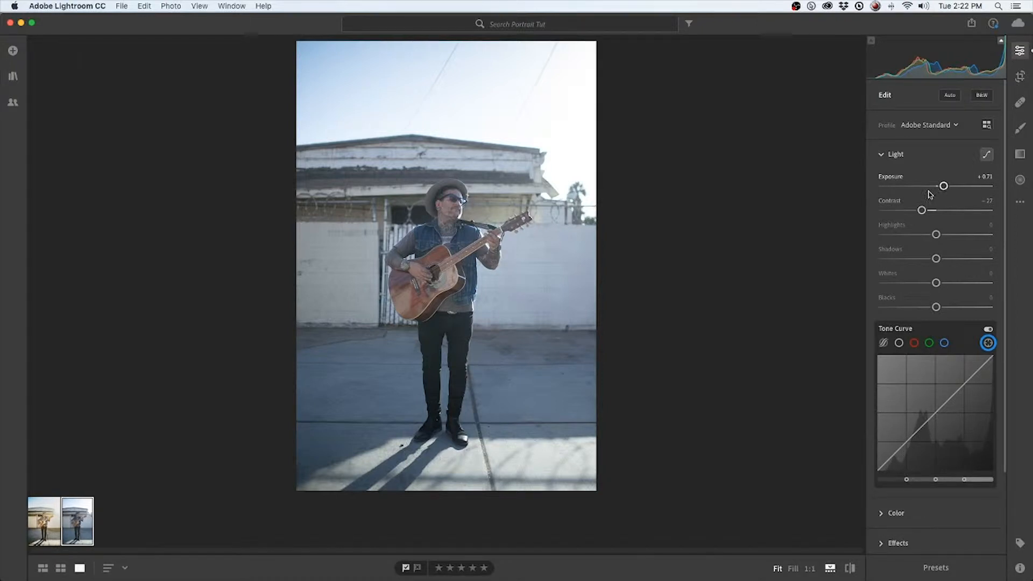
Fine-tune the Exposure to +1.27 while previewing highlight clipping
key("alt")
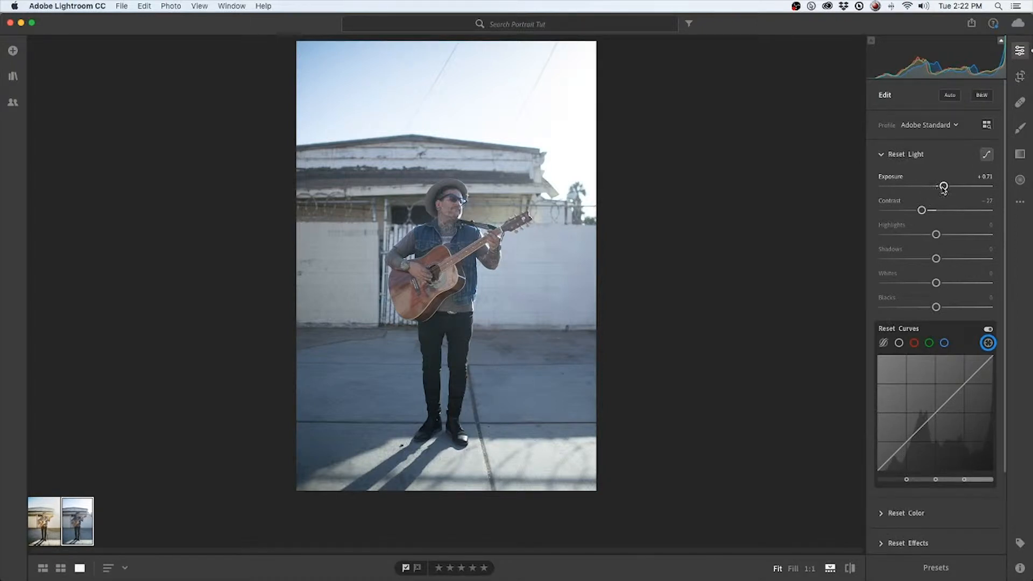
left_click_drag(944, 186, 942, 189)
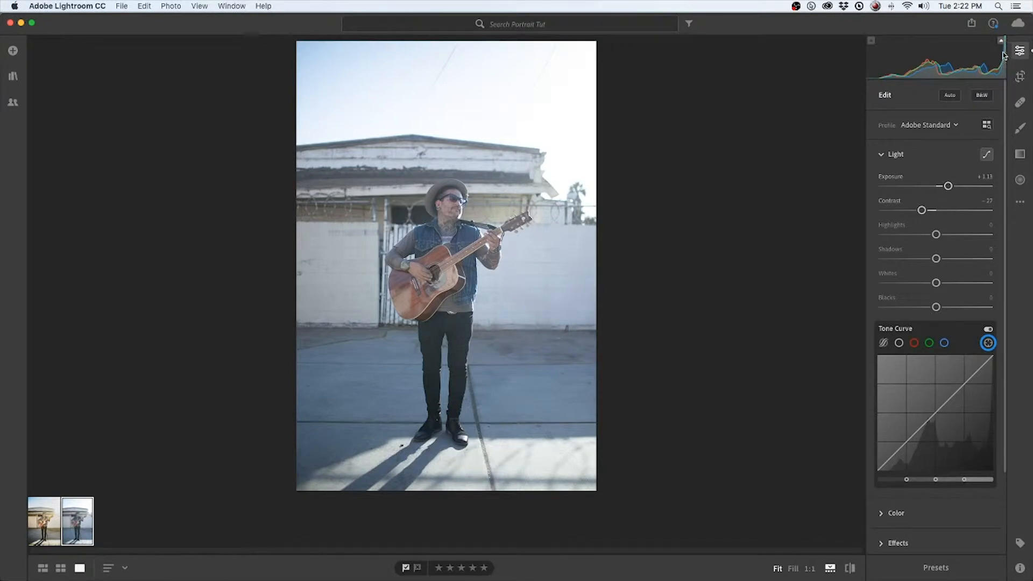
key("alt")
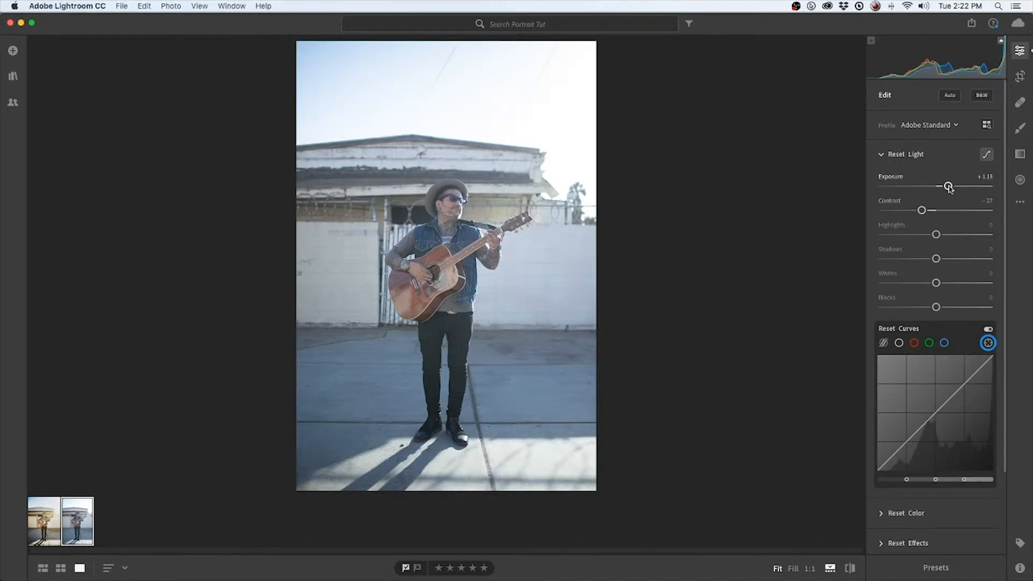
left_click_drag(948, 187, 949, 186)
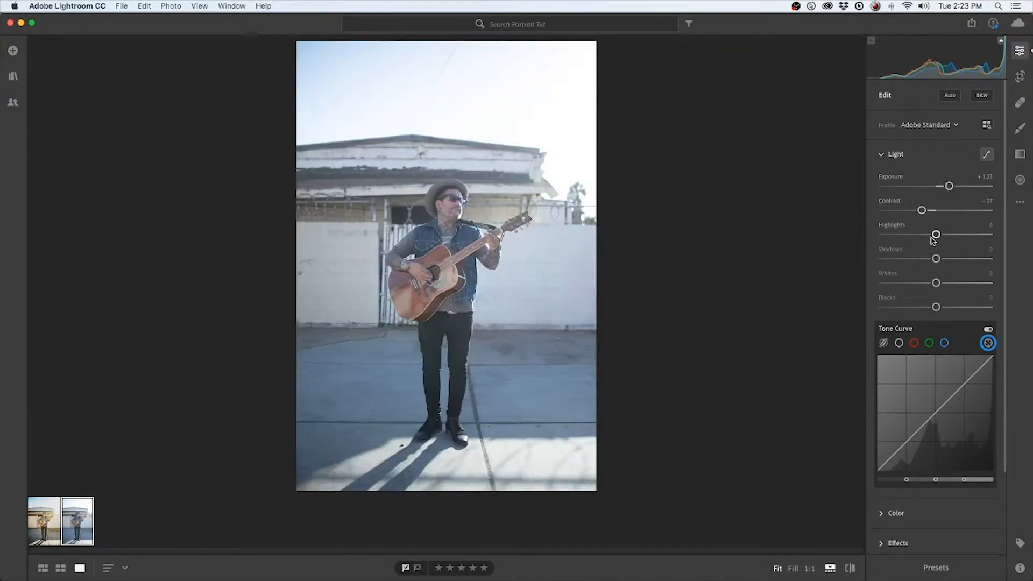
left_click_drag(949, 186, 952, 188)
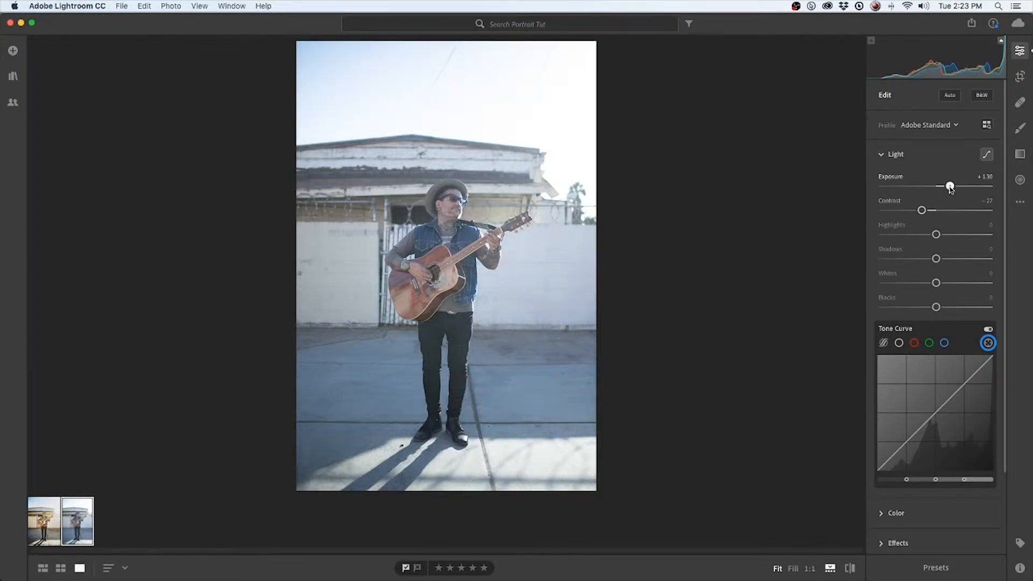
key("alt")
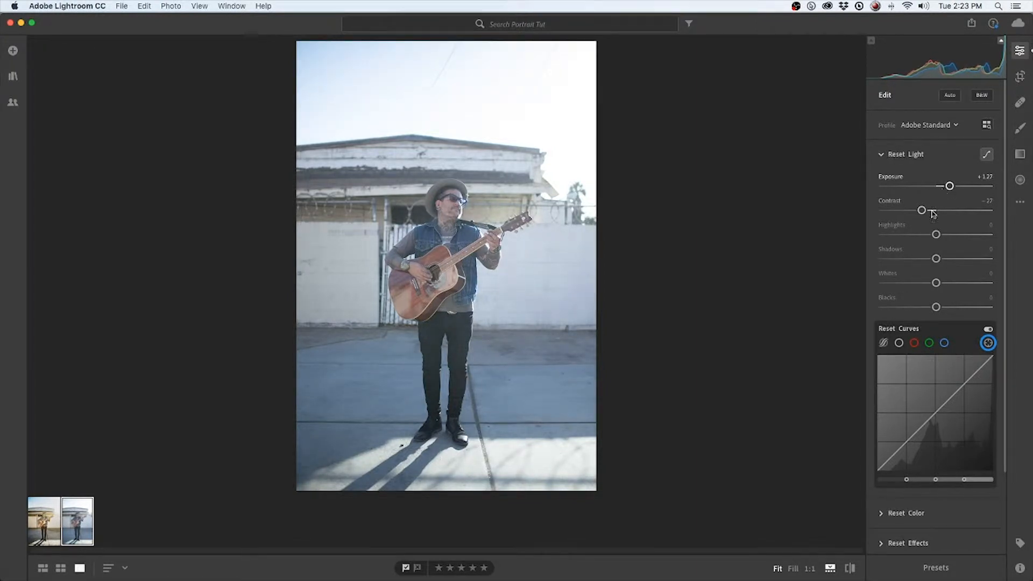
Lower the Highlights to -89, checking the clipping preview and the bright sky around the roof and palm tree at 1:1
left_click_drag(936, 235, 905, 240)
key("alt")
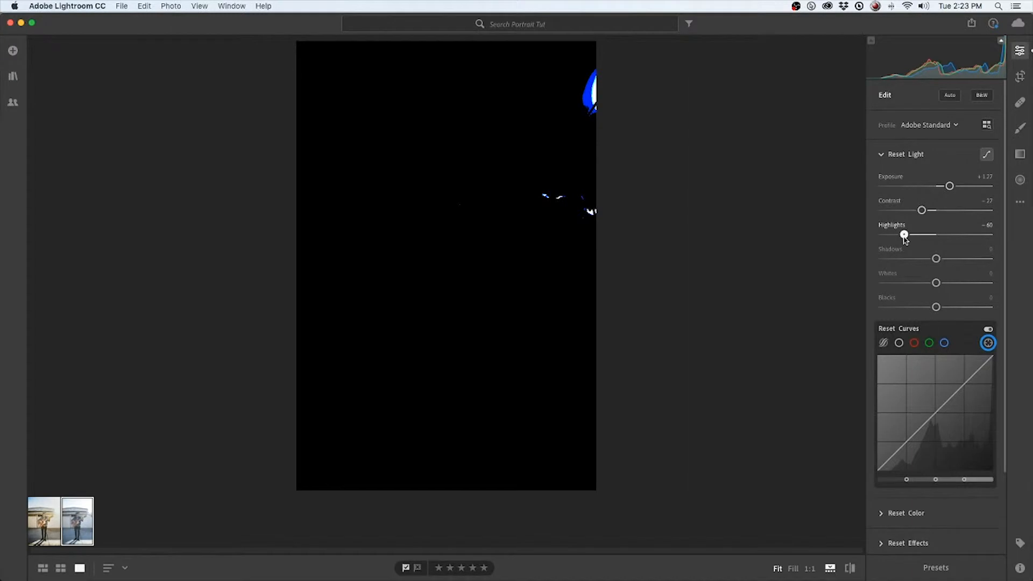
left_click_drag(905, 240, 904, 240)
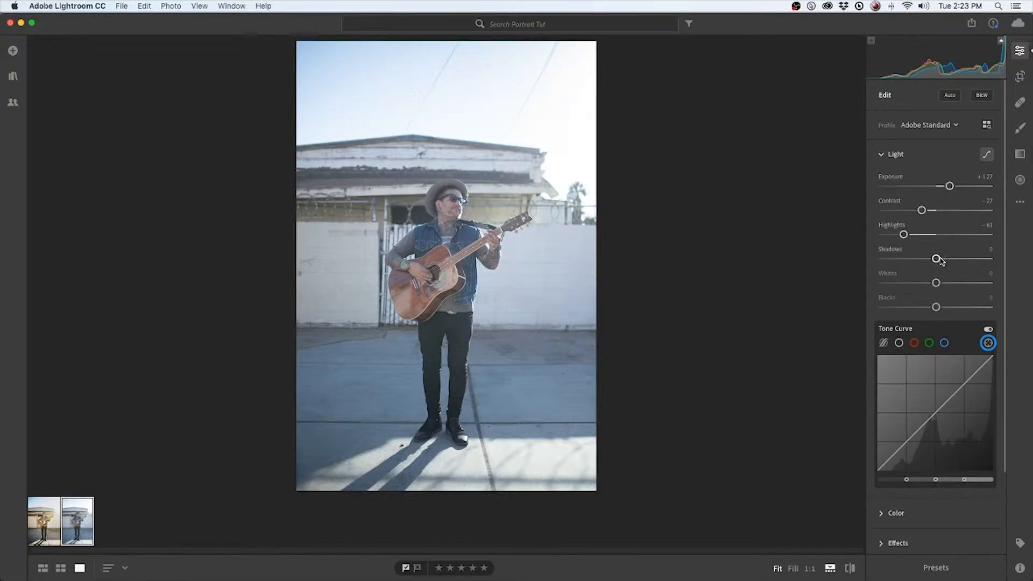
left_click_drag(903, 235, 822, 238)
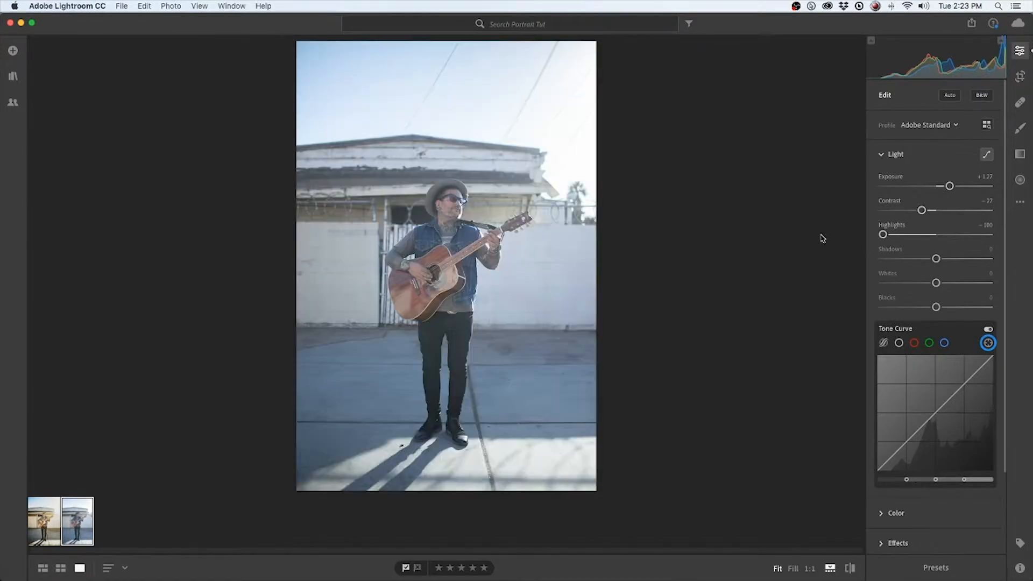
left_click(550, 197)
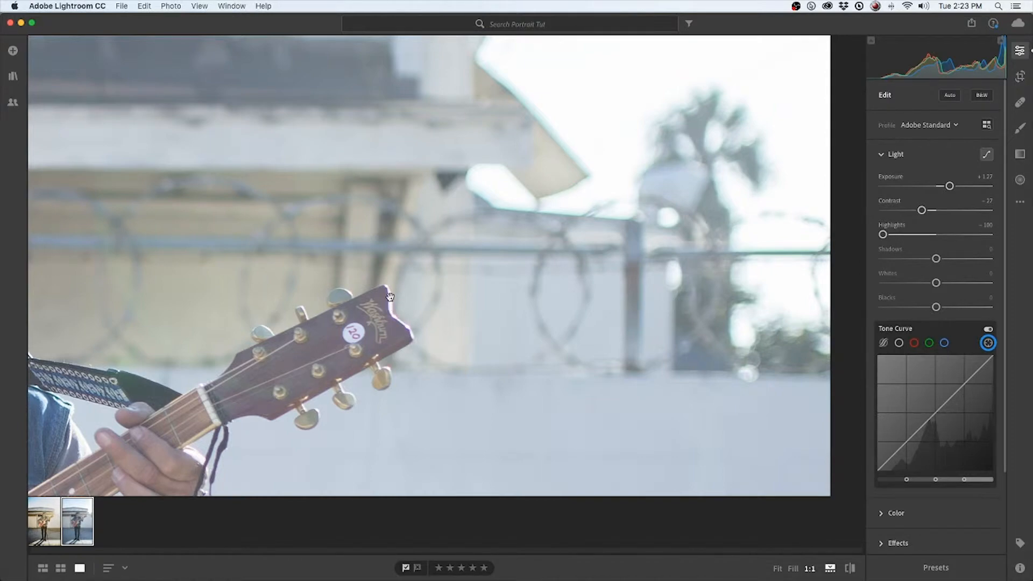
left_click_drag(540, 182, 516, 189)
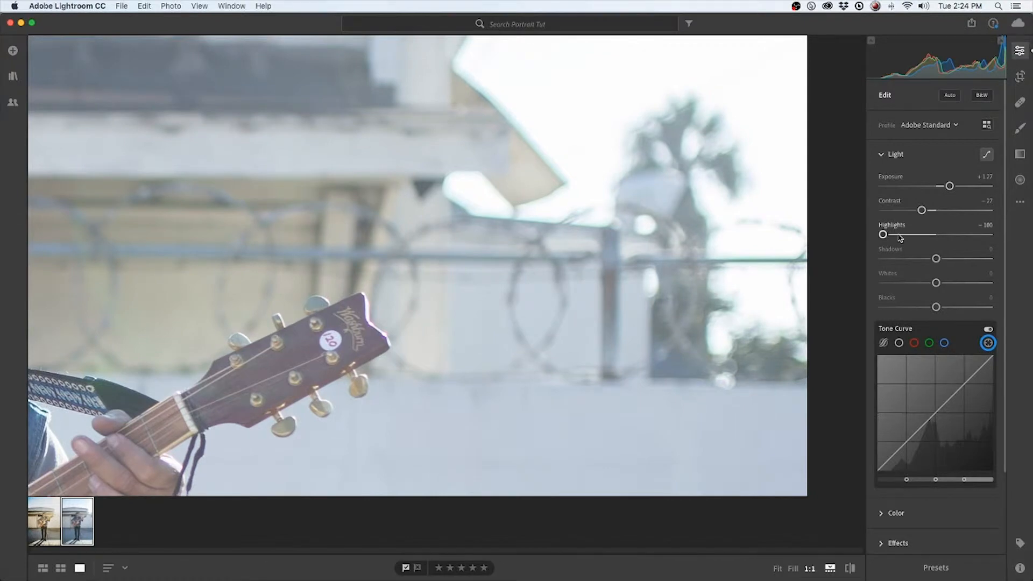
mouse_move(883, 235)
left_mouse_down()
mouse_move(920, 235)
mouse_move(838, 234)
mouse_move(935, 237)
mouse_move(894, 240)
left_mouse_up()
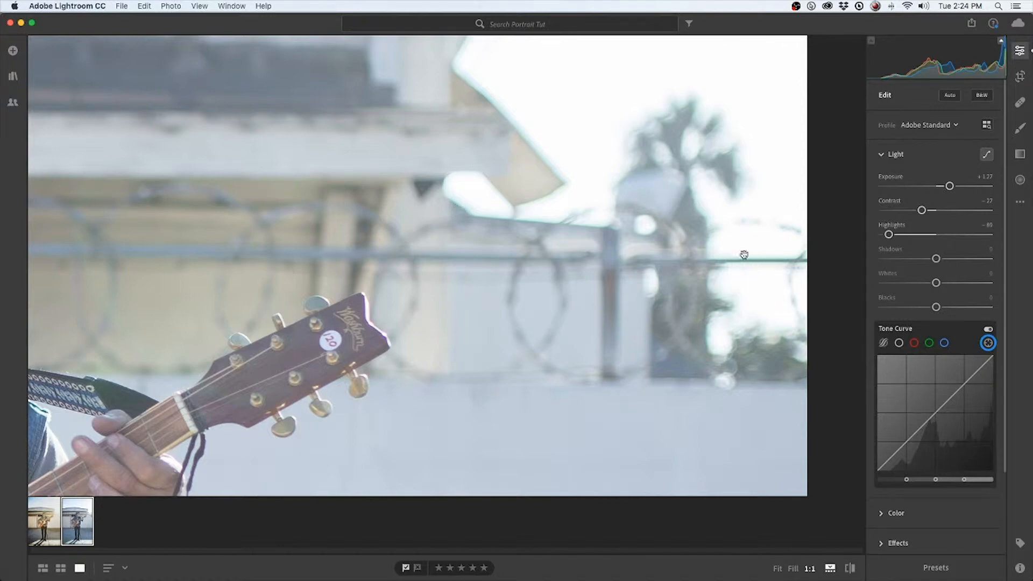
Compare the background edges with the Optics option Remove Chromatic Aberration switched on and off
left_click(873, 155)
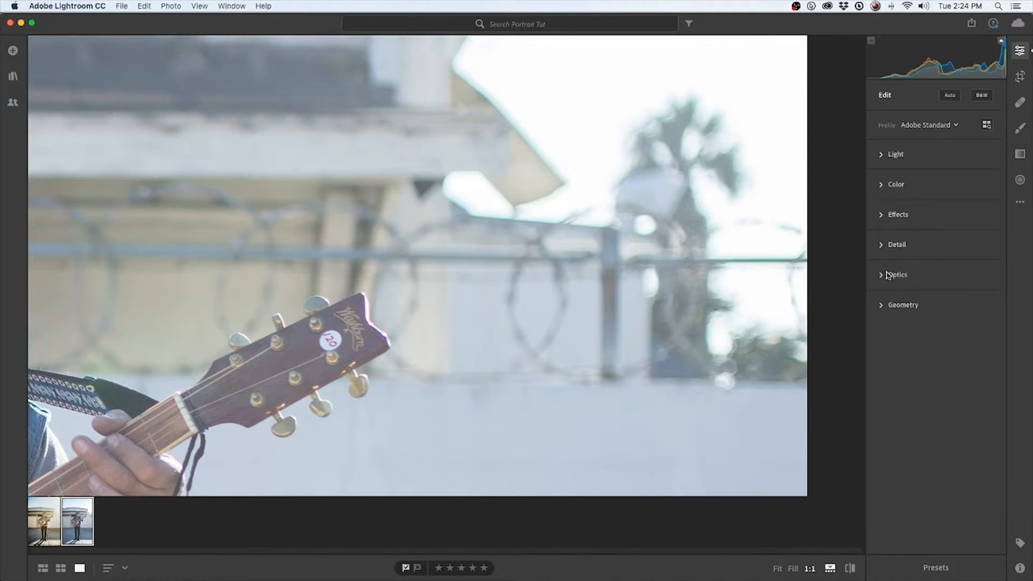
left_click(878, 276)
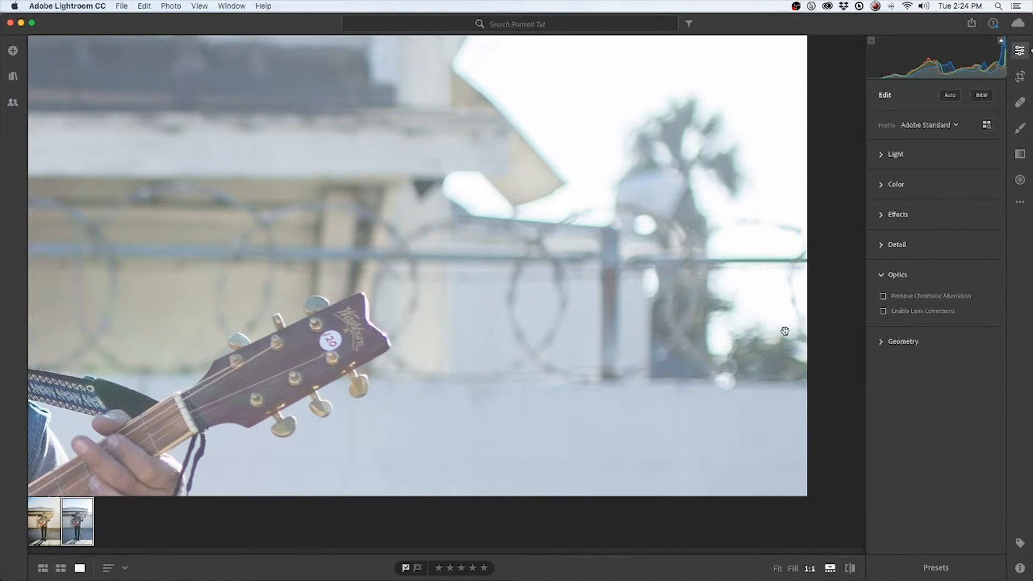
left_click(883, 296)
left_click(883, 296)
left_click(883, 296)
left_click(883, 296)
Lower the Light adjustment's Highlights to -92 and return to viewing the whole photo
left_click(903, 157)
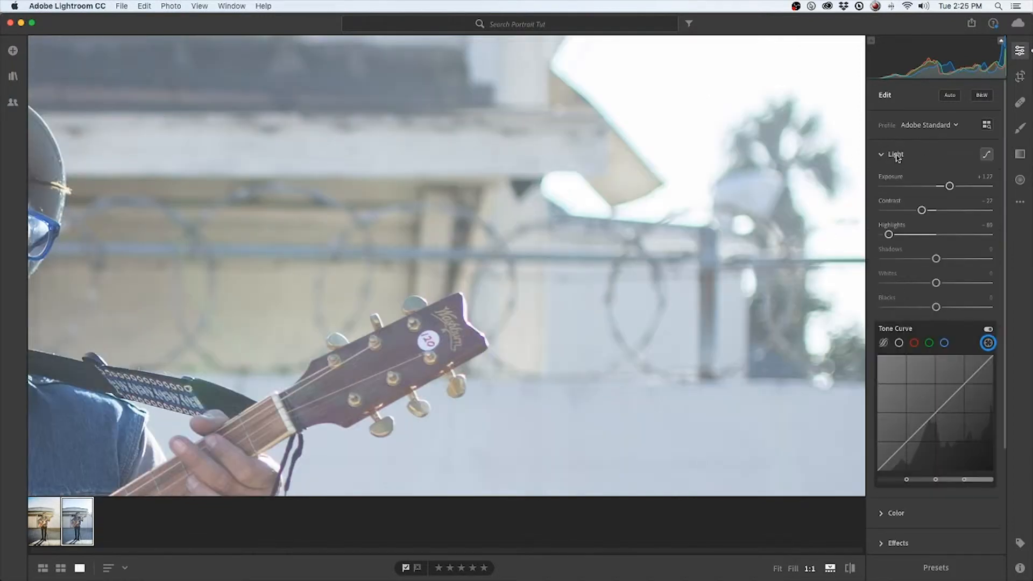
scroll(345, 289, "down", 3)
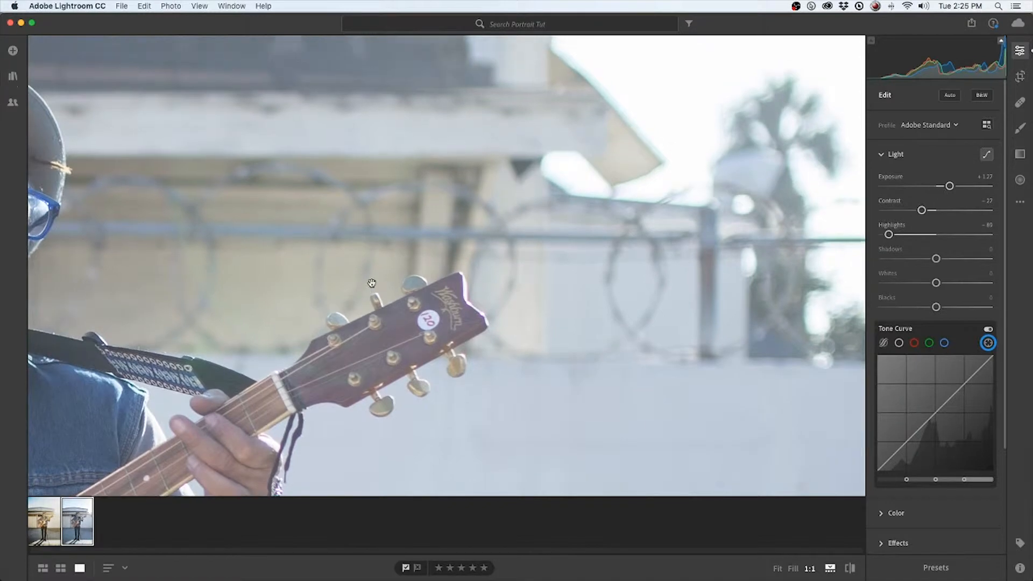
scroll(345, 289, "up", 3)
left_click_drag(888, 235, 887, 235)
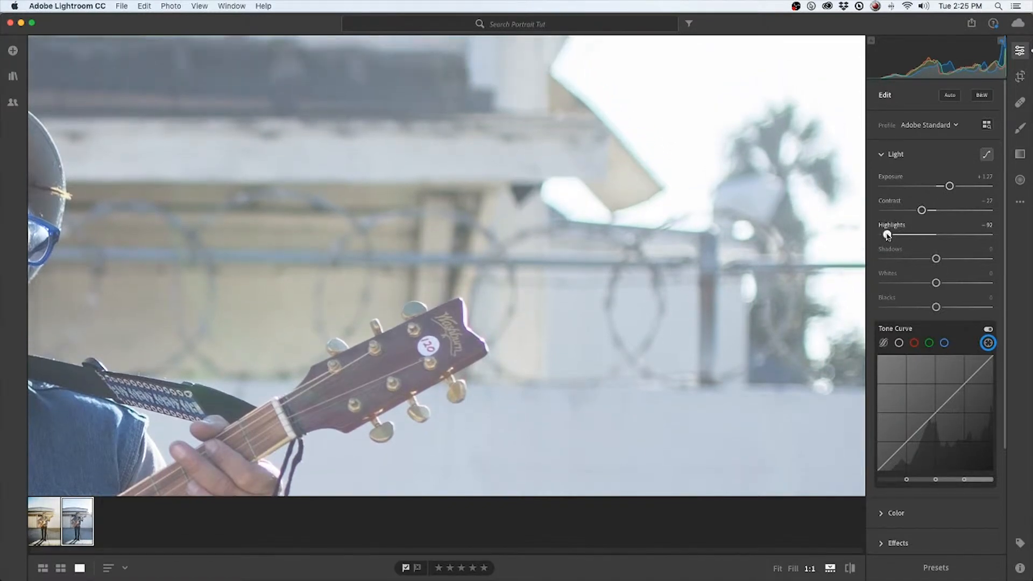
left_click(472, 253)
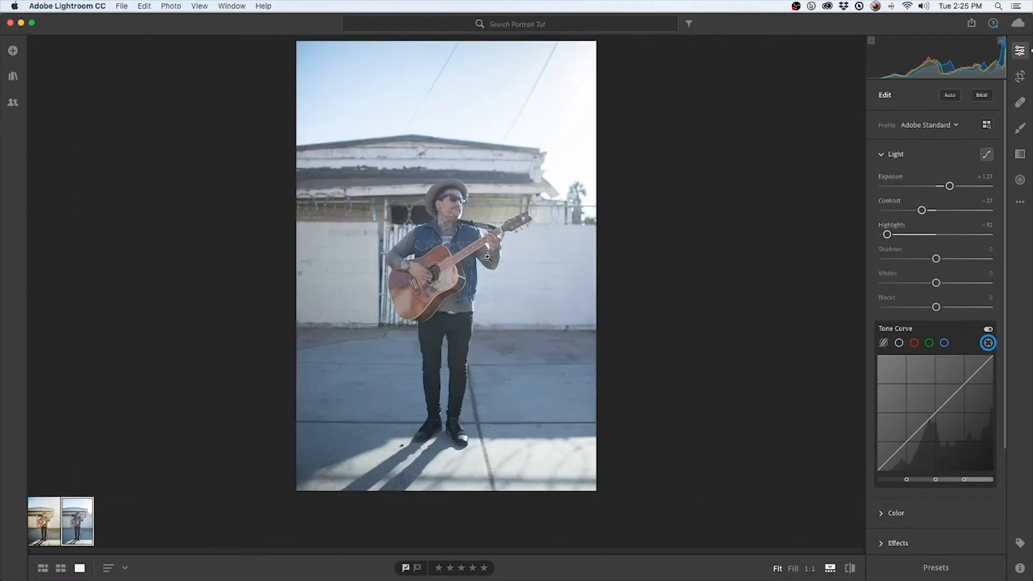
left_click(887, 234, "alt")
Try the adjustment Brush on the man's face and the sky, and undo the last stroke
left_click(1021, 129)
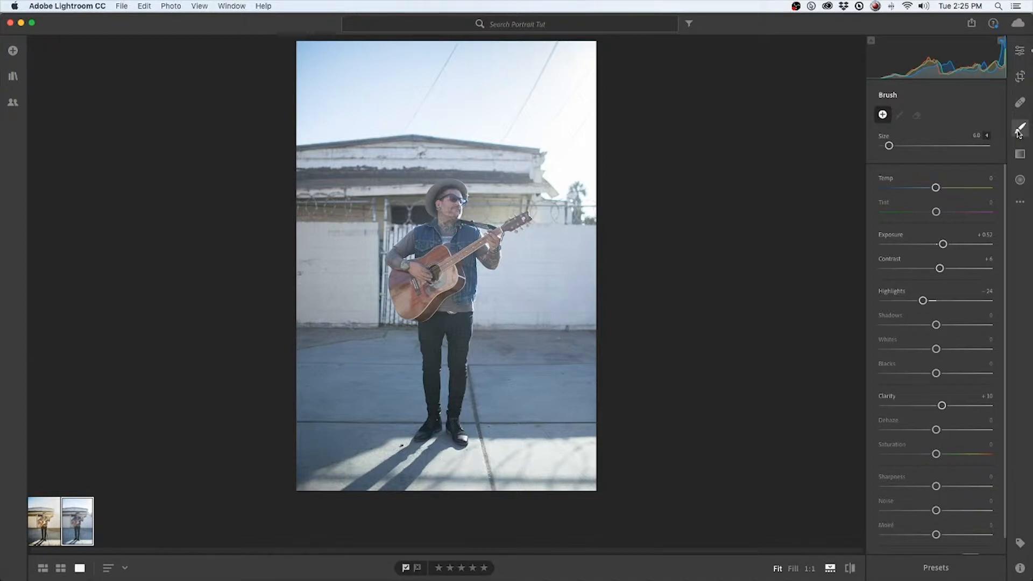
left_click_drag(461, 200, 450, 199)
left_click(356, 105)
key("super+z")
Set the adjustment brush's size to 7.8
left_click_drag(897, 141, 903, 141)
key("bracketright")
key("bracketright")
key("bracketright")
key("bracketright")
key("bracketleft")
key("bracketleft")
key("bracketleft")
key("bracketleft")
key("bracketleft")
key("bracketleft")
key("bracketright")
key("bracketright")
key("bracketright")
key("bracketleft")
key("bracketleft")
key("bracketleft")
key("bracketleft")
key("bracketright")
key("bracketright")
key("bracketright")
key("bracketleft")
key("bracketleft")
key("bracketleft")
key("bracketleft")
key("bracketleft")
key("bracketright")
key("bracketleft")
Set the brush's Highlights to +1 and its Exposure to +1.12
left_click(937, 302)
left_click_drag(938, 302, 937, 301)
left_click_drag(943, 244, 951, 244)
Paint the brightening brush adjustment over the man's upper body, legs and the area beside his head
mouse_move(438, 228)
left_mouse_down()
mouse_move(422, 242)
mouse_move(446, 232)
mouse_move(474, 242)
mouse_move(452, 313)
mouse_move(447, 222)
mouse_move(401, 263)
mouse_move(446, 211)
mouse_move(452, 183)
mouse_move(434, 214)
left_mouse_up()
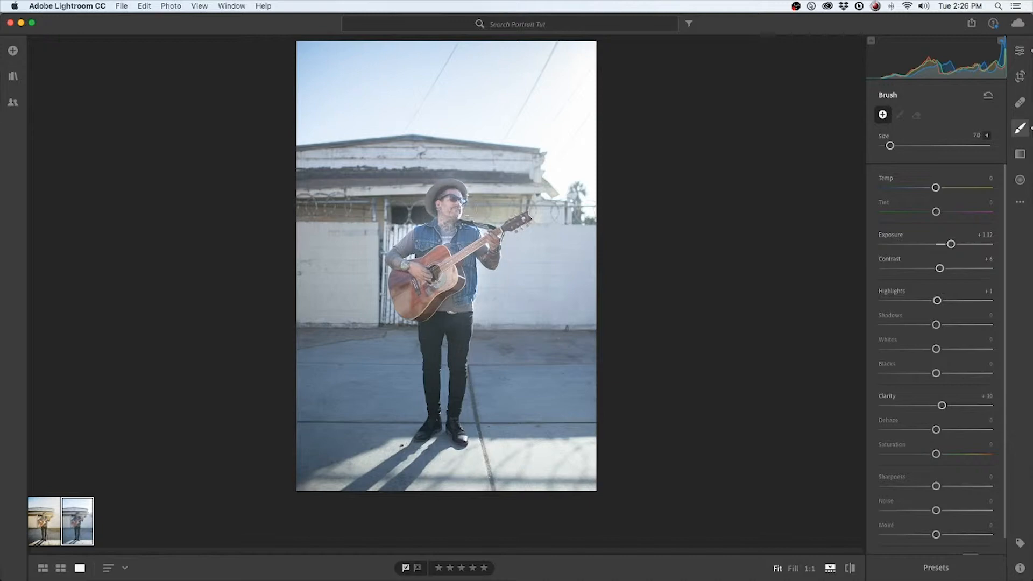
mouse_move(458, 315)
left_mouse_down()
mouse_move(461, 366)
mouse_move(451, 327)
mouse_move(435, 390)
left_mouse_up()
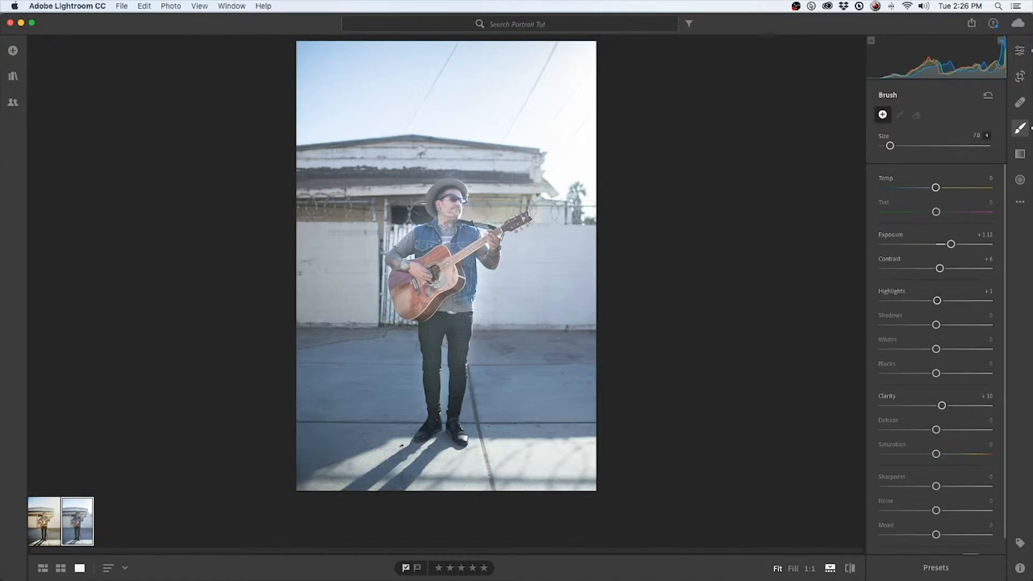
left_click_drag(424, 204, 427, 206)
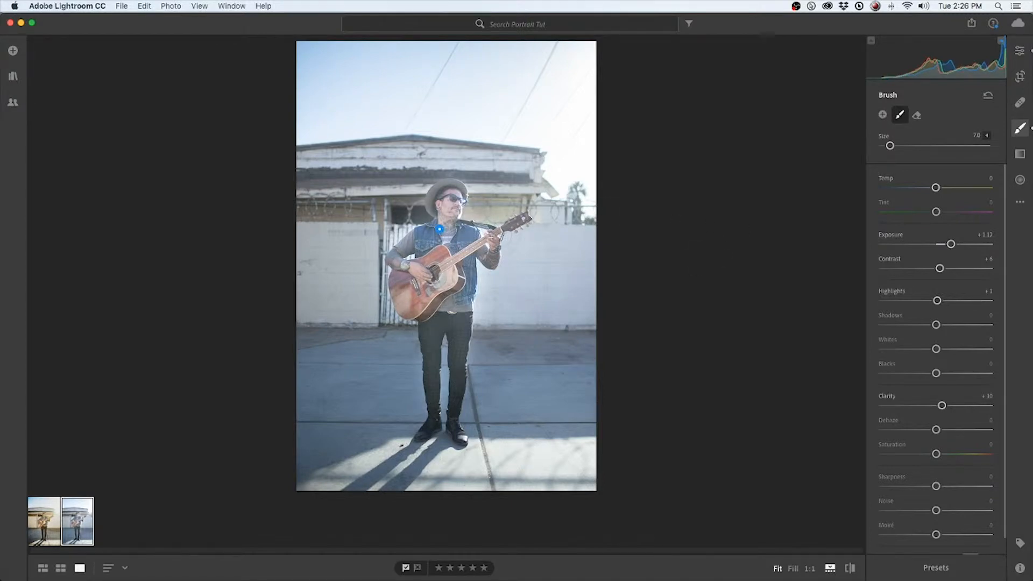
Undo the last brush adjustment, set the brush's Exposure to +0.92, and repaint the man's vest, arms, guitar and legs
key("super+z")
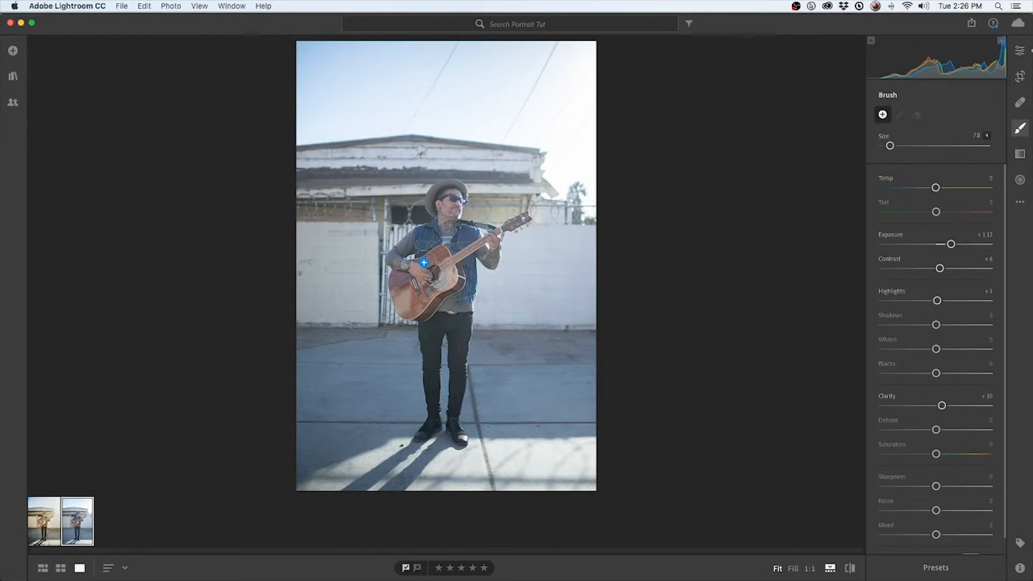
left_click_drag(951, 244, 948, 246)
left_click(418, 244)
left_click_drag(421, 241, 429, 231)
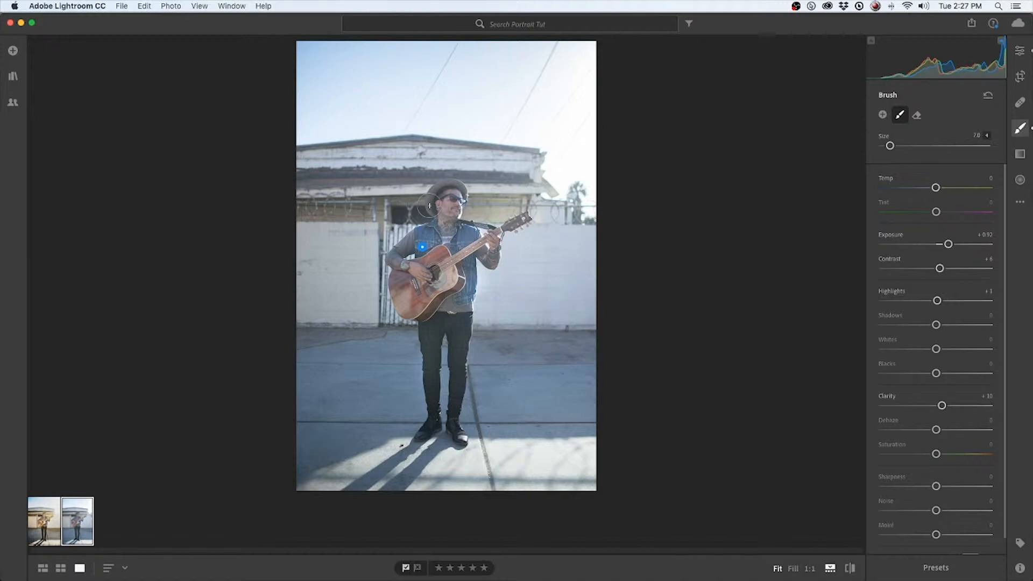
mouse_move(424, 246)
left_click_drag(402, 280, 415, 297)
left_click_drag(441, 257, 407, 264)
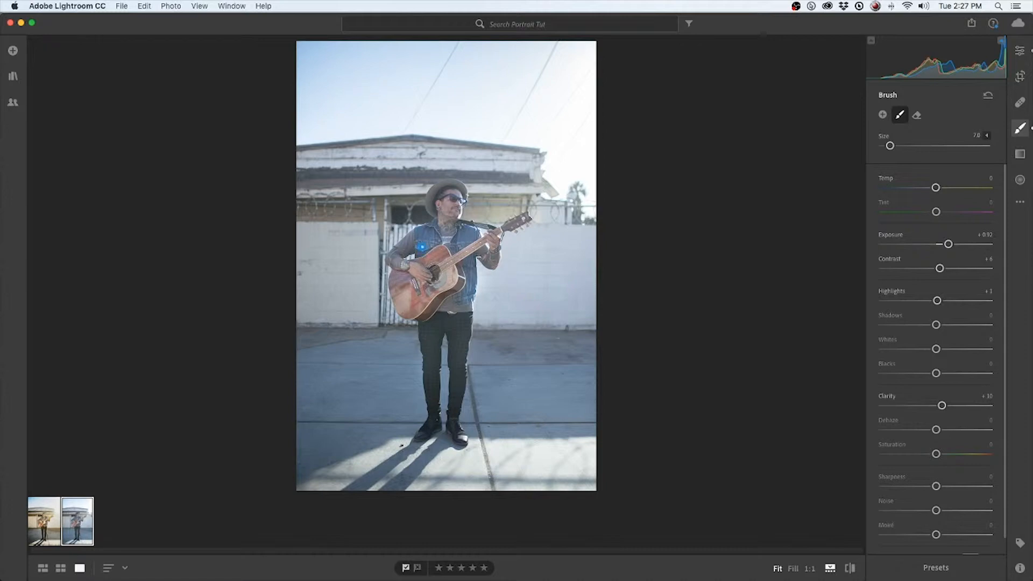
left_click_drag(495, 255, 493, 263)
mouse_move(422, 247)
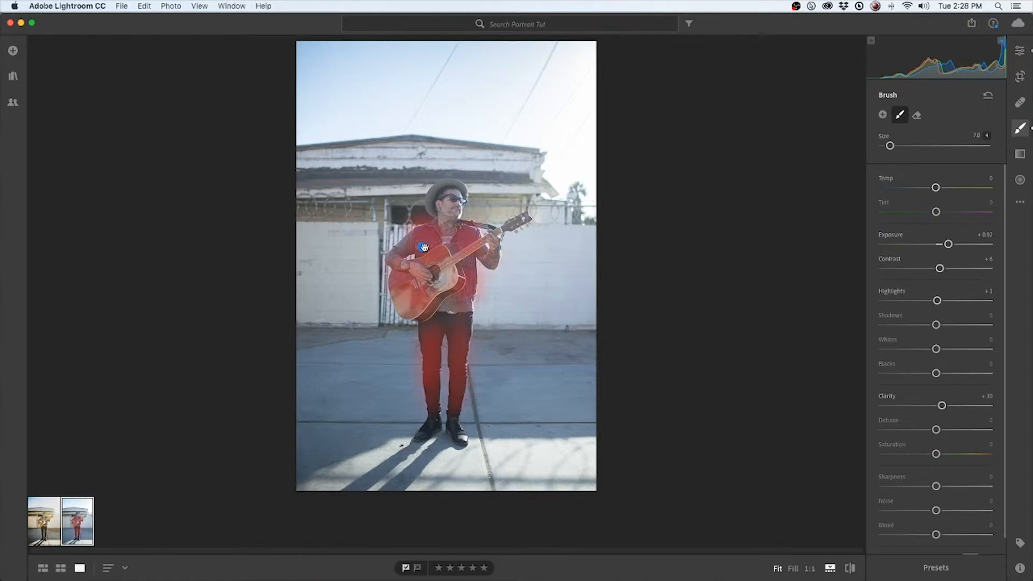
Set the man's brush adjustment to Exposure +1.20, Contrast +2, Highlights 0, Shadows +4 and Clarity +45
mouse_move(948, 244)
left_mouse_down()
mouse_move(983, 244)
mouse_move(881, 246)
mouse_move(988, 252)
mouse_move(944, 252)
mouse_move(986, 269)
mouse_move(937, 269)
mouse_move(964, 302)
mouse_move(905, 302)
mouse_move(937, 305)
mouse_move(938, 325)
mouse_move(985, 324)
mouse_move(940, 326)
mouse_move(989, 325)
mouse_move(940, 326)
left_mouse_up()
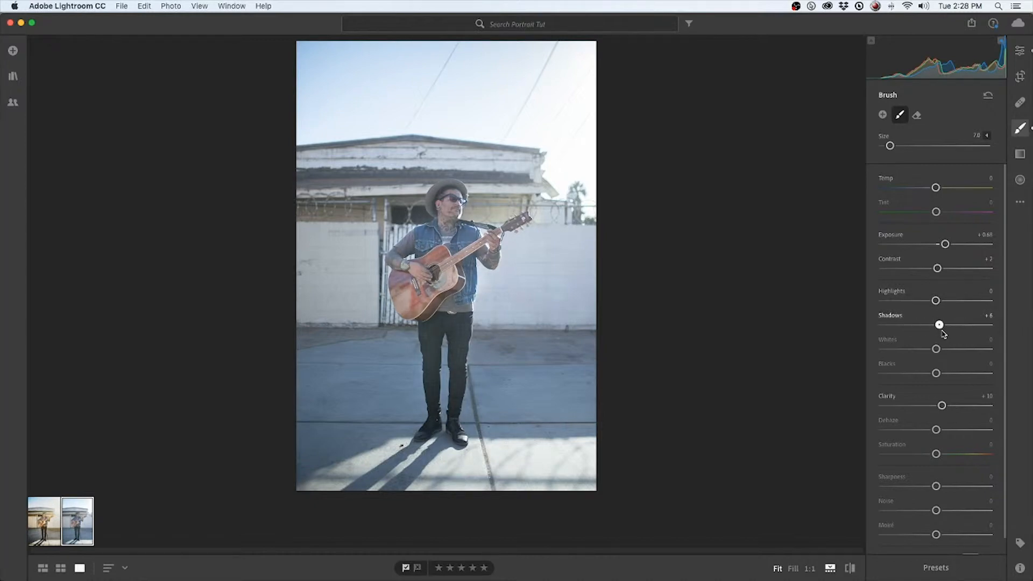
mouse_move(942, 405)
left_mouse_down()
mouse_move(971, 406)
mouse_move(944, 406)
left_mouse_up()
left_click(794, 569)
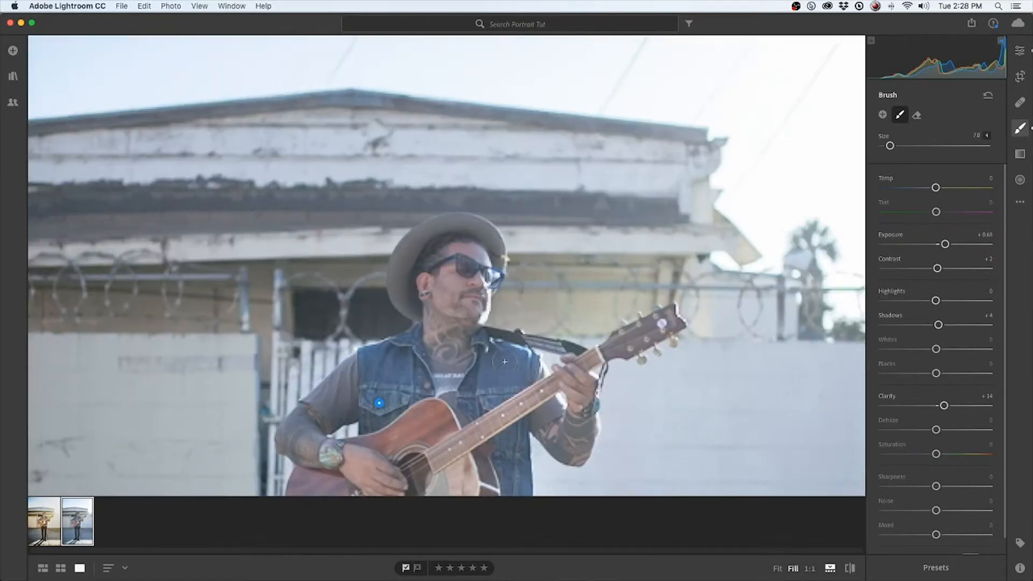
scroll(480, 416, "down", 5)
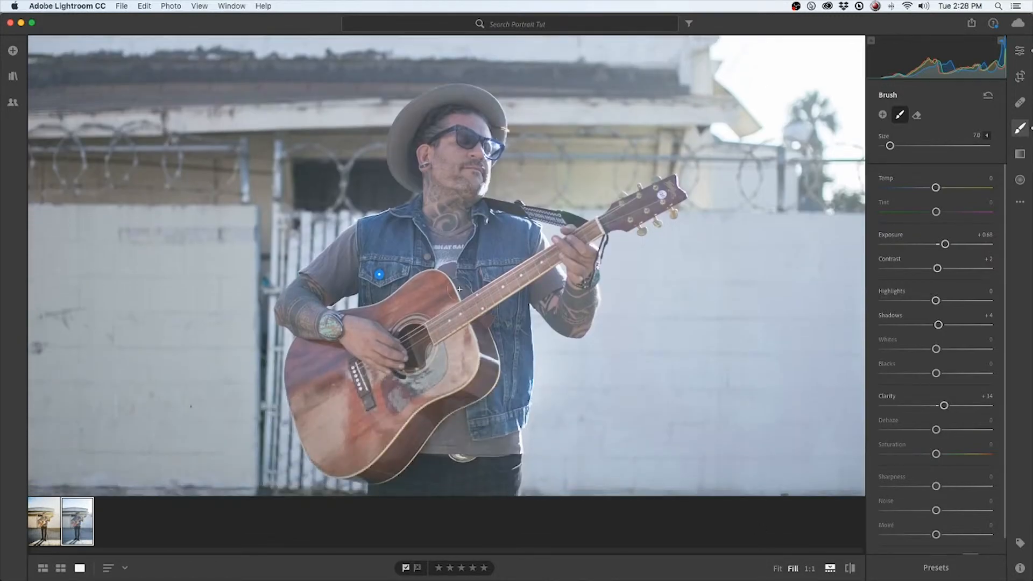
left_click_drag(954, 409, 961, 407)
left_click_drag(945, 243, 953, 245)
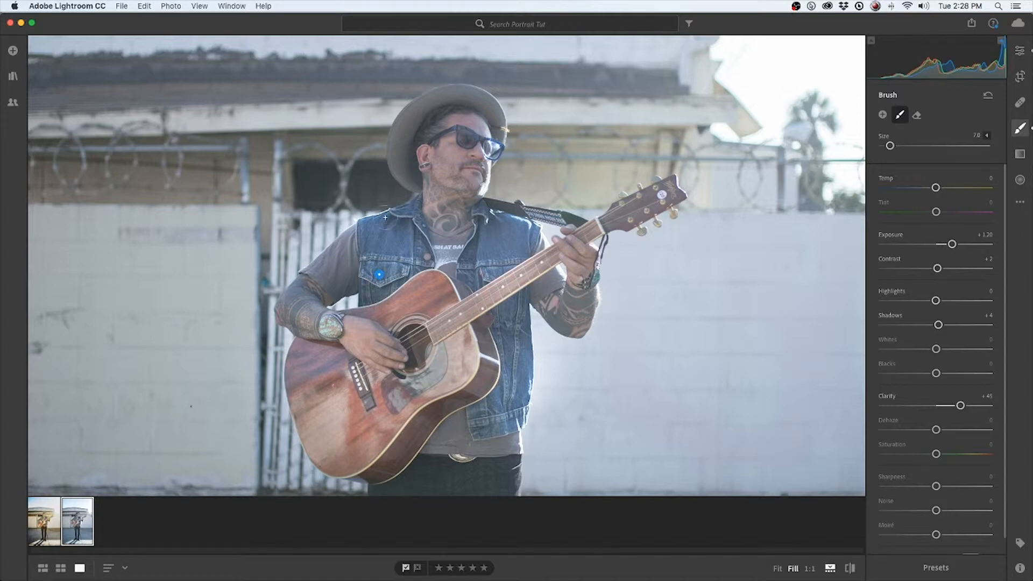
Reduce the size of the adjustment brush for finer work on the man
key("alt")
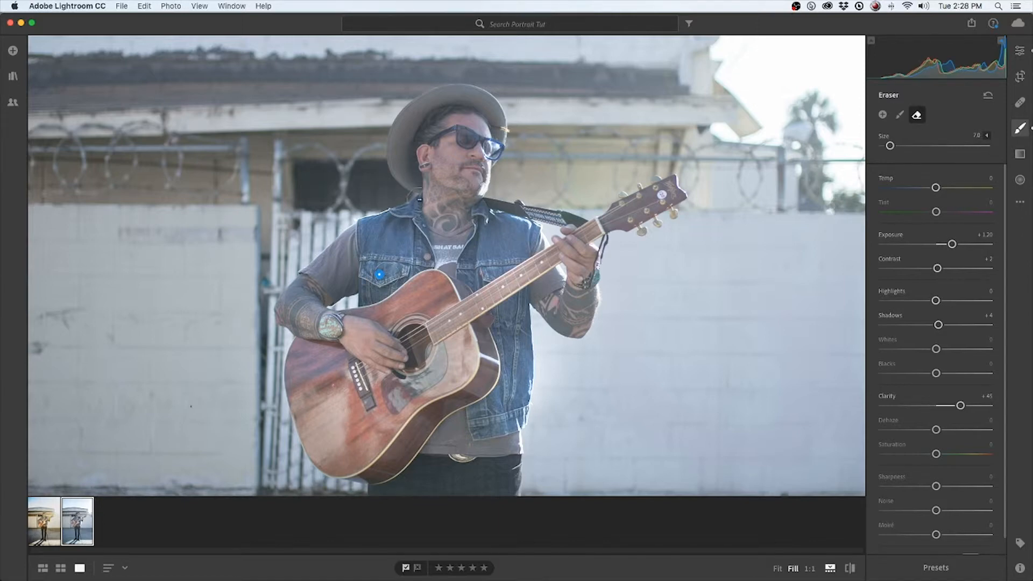
scroll(418, 201, "down", 1)
key("bracketleft")
key("bracketleft")
key("bracketleft")
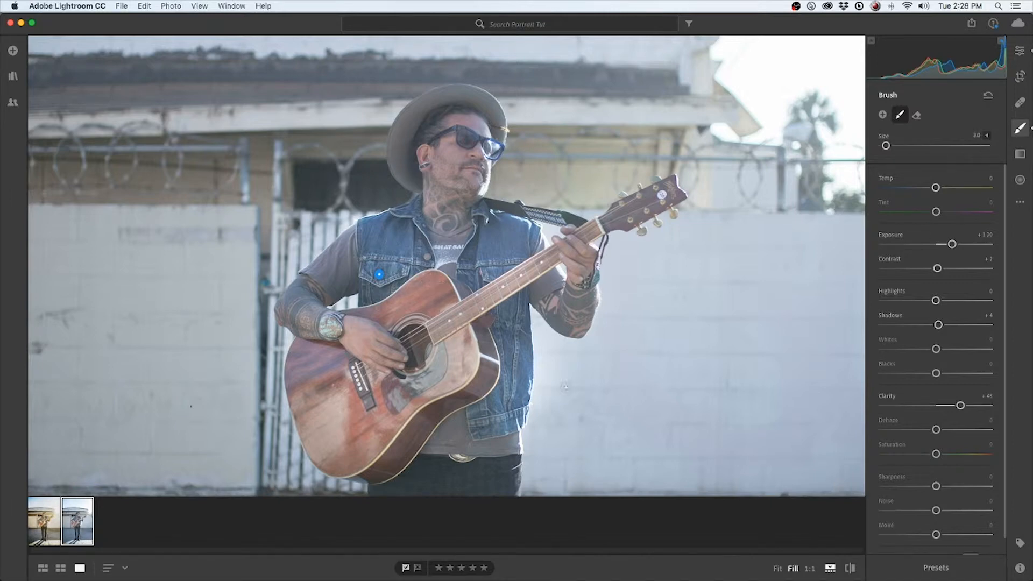
left_click(777, 568)
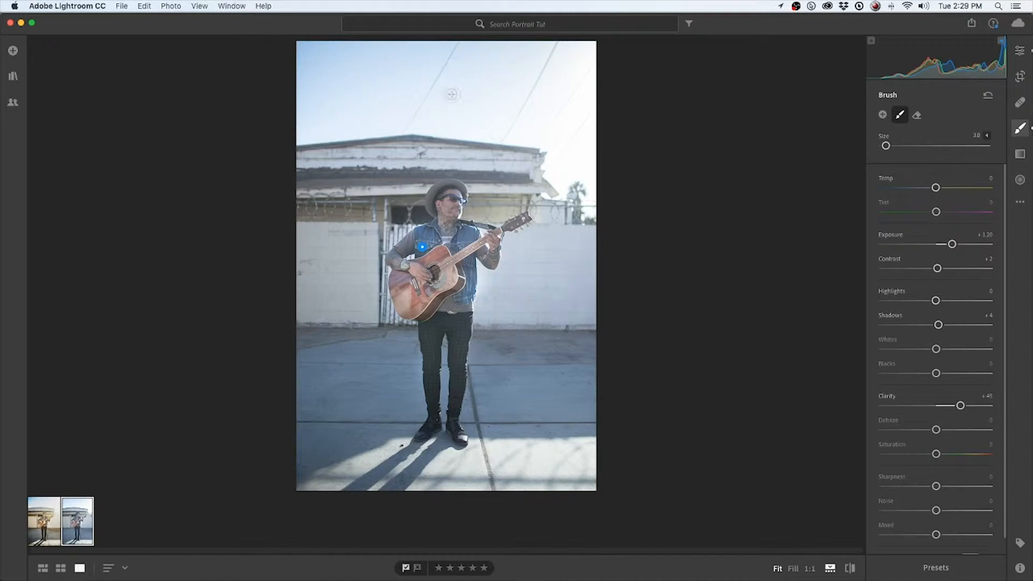
Warm the whole photo by setting the white balance Temp to 5556
left_click(1018, 52)
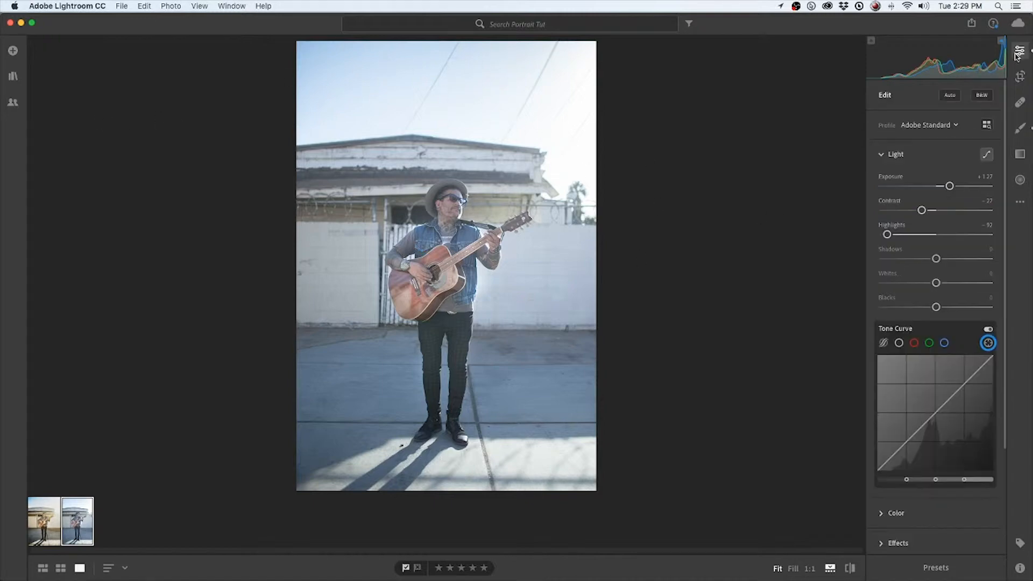
left_click(1018, 51)
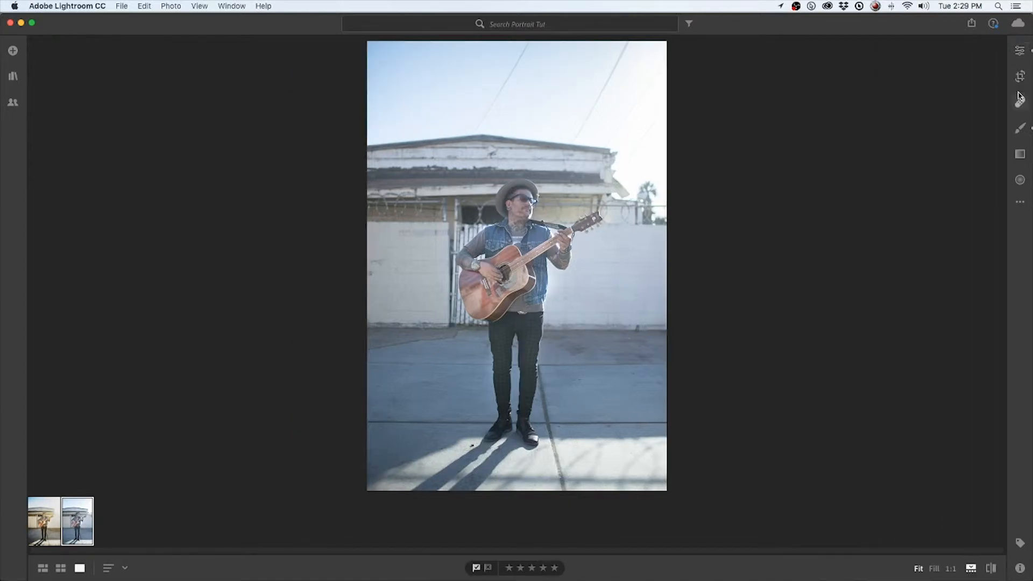
left_click(1019, 52)
left_click(888, 154)
left_click(899, 196)
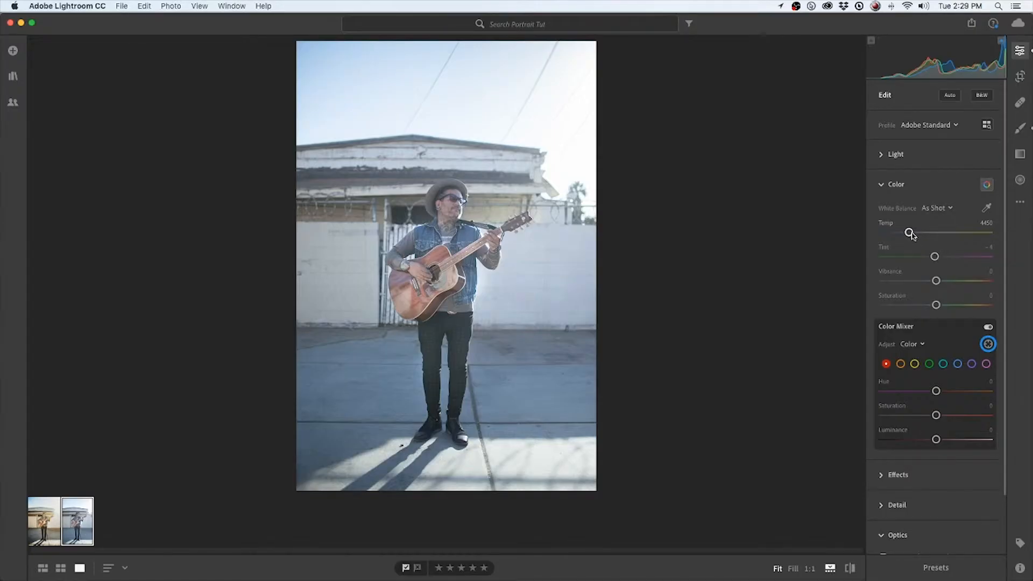
left_click_drag(911, 236, 925, 233)
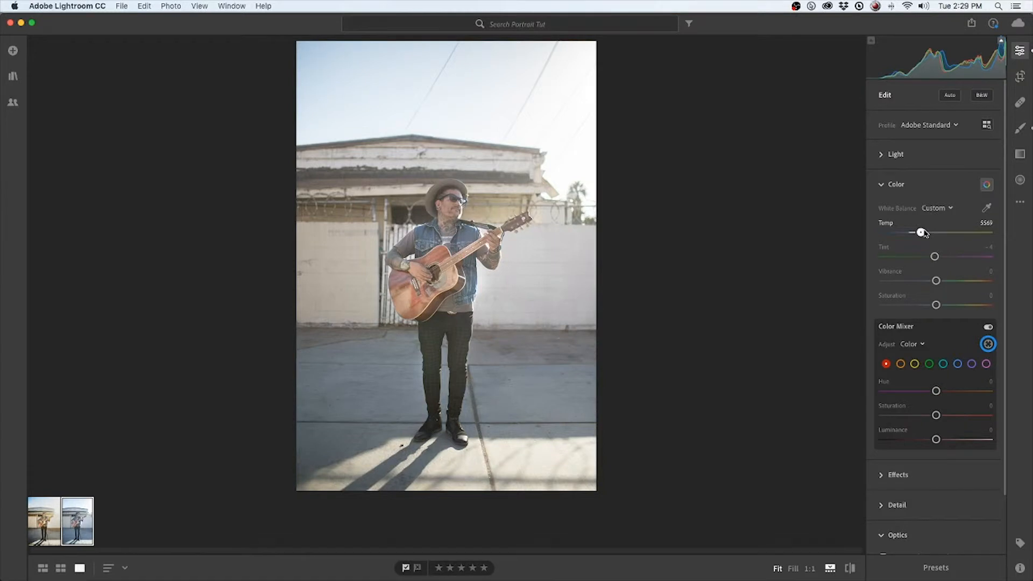
left_click_drag(926, 233, 925, 233)
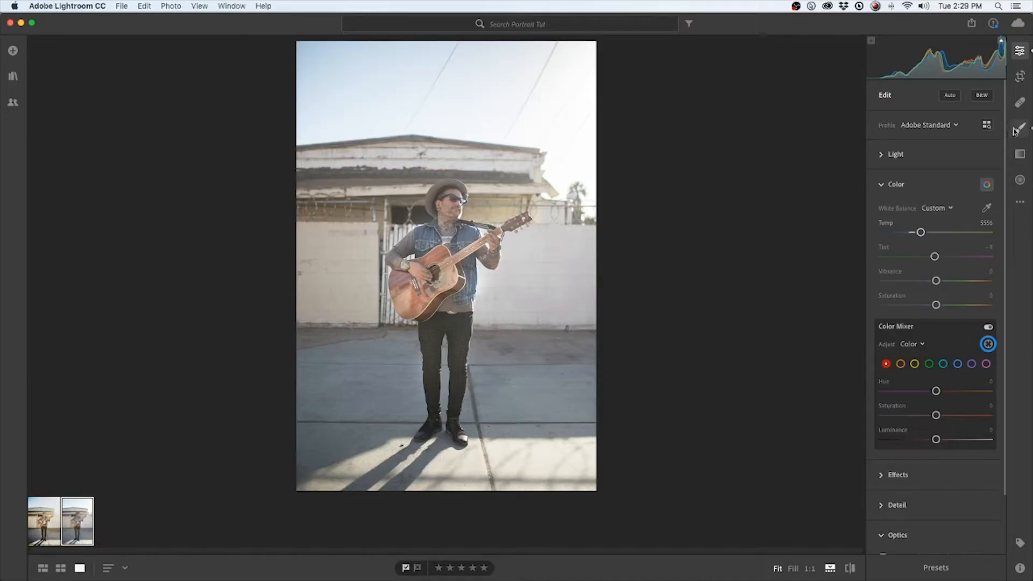
Raise the Exposure of the man's brush adjustment to +1.36 and erase that adjustment along his legs
key("b")
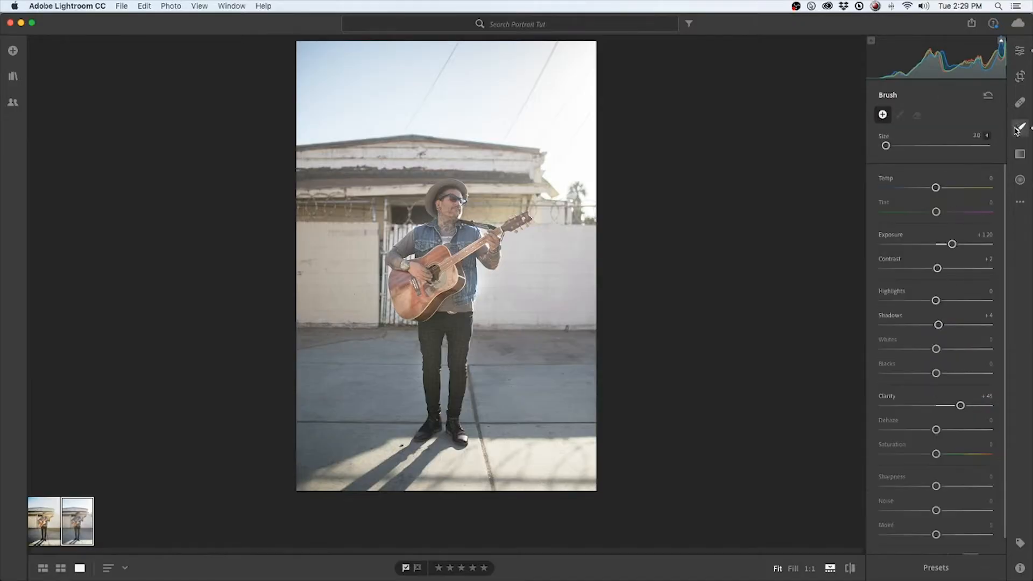
left_click(422, 247)
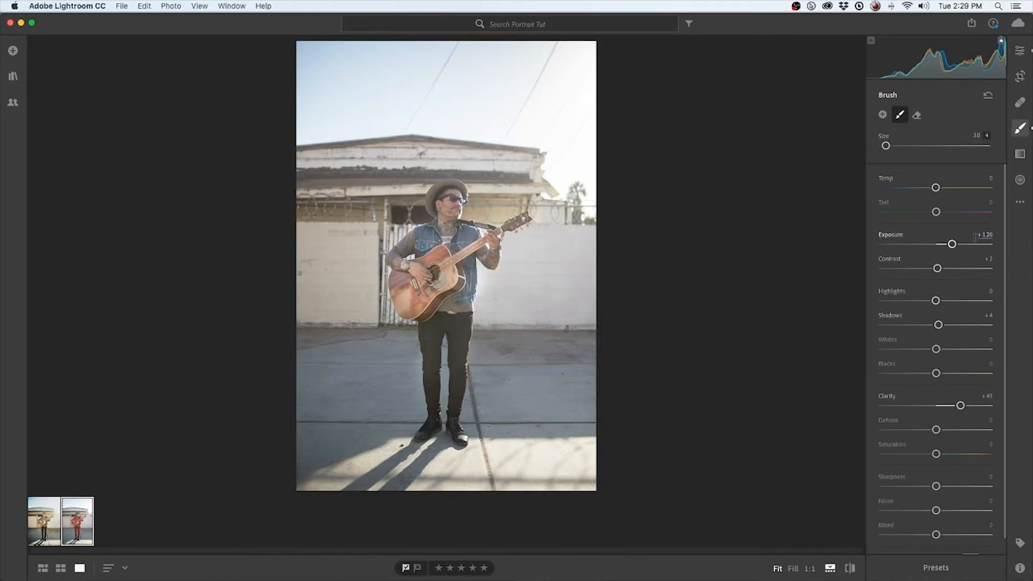
left_click_drag(953, 245, 955, 246)
left_click(917, 115)
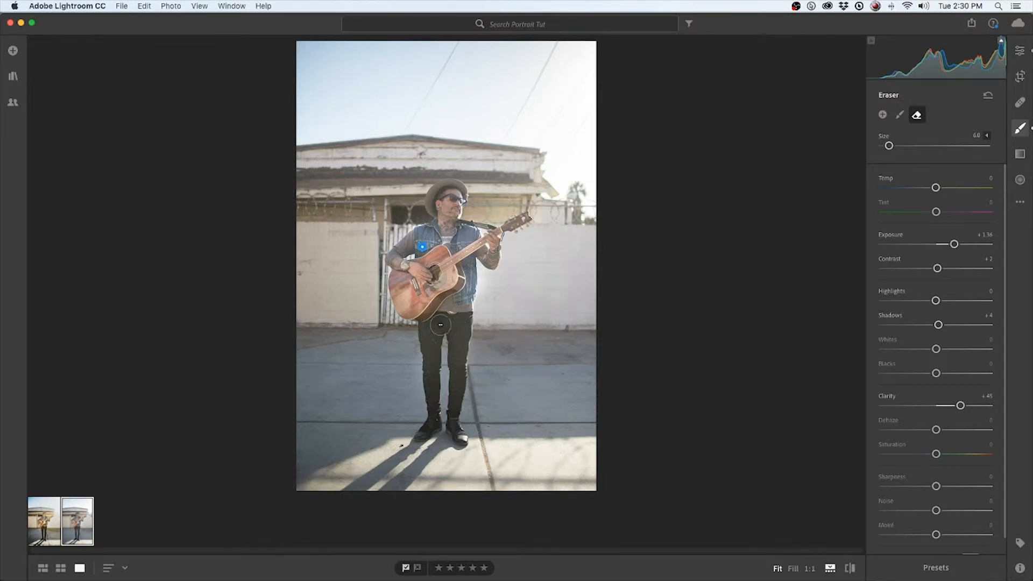
left_click_drag(460, 329, 456, 420)
Lower the photo's overall Exposure to +1.09
left_click(1024, 51)
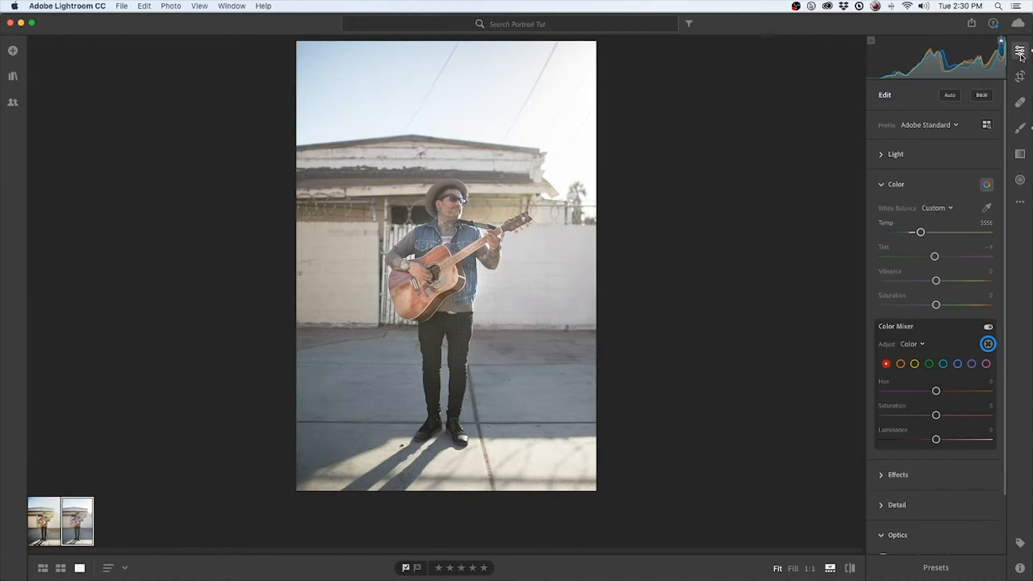
left_click(1019, 57)
left_click(1019, 57)
left_click(897, 154)
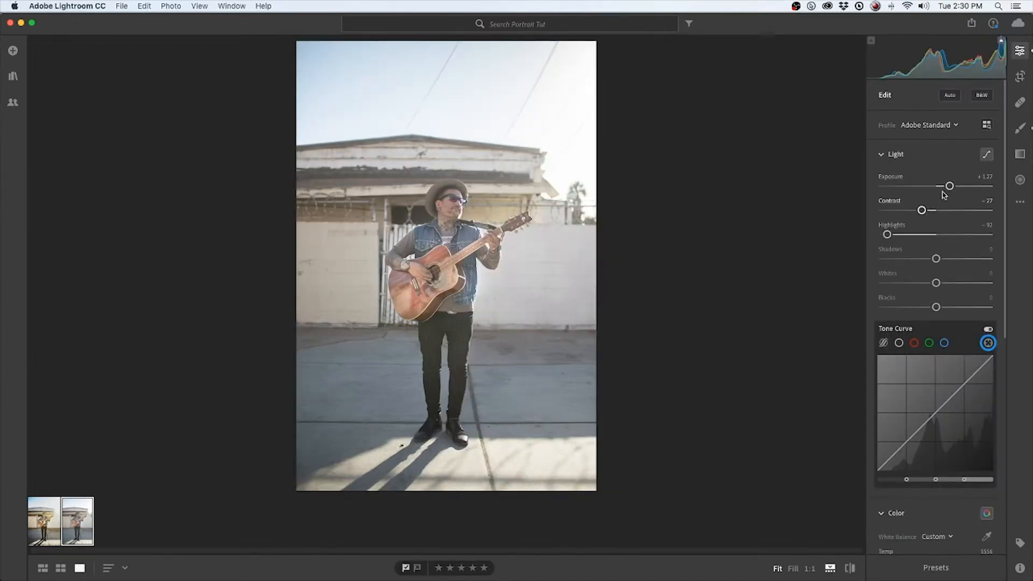
left_click_drag(950, 186, 947, 189)
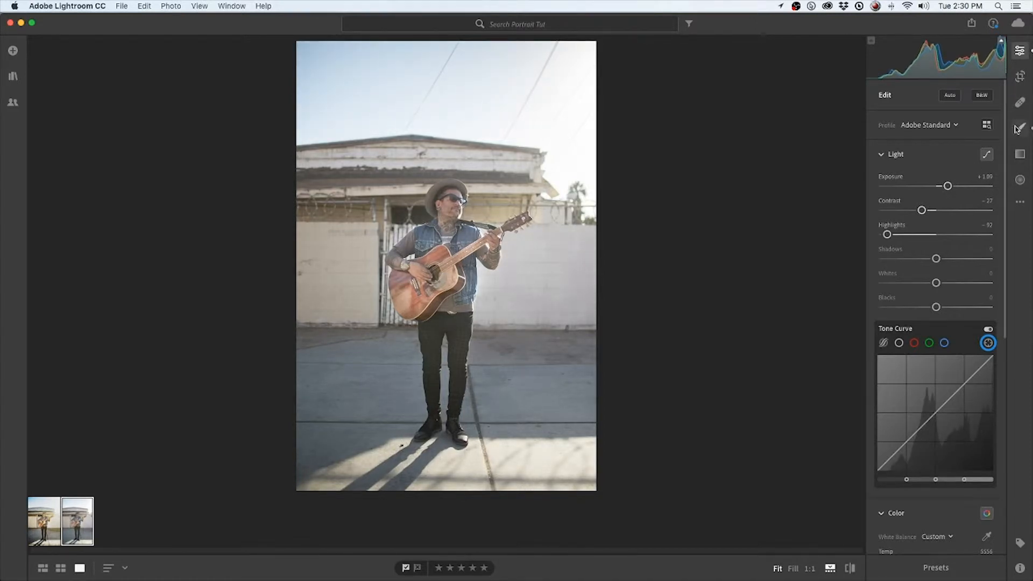
left_click(1022, 54)
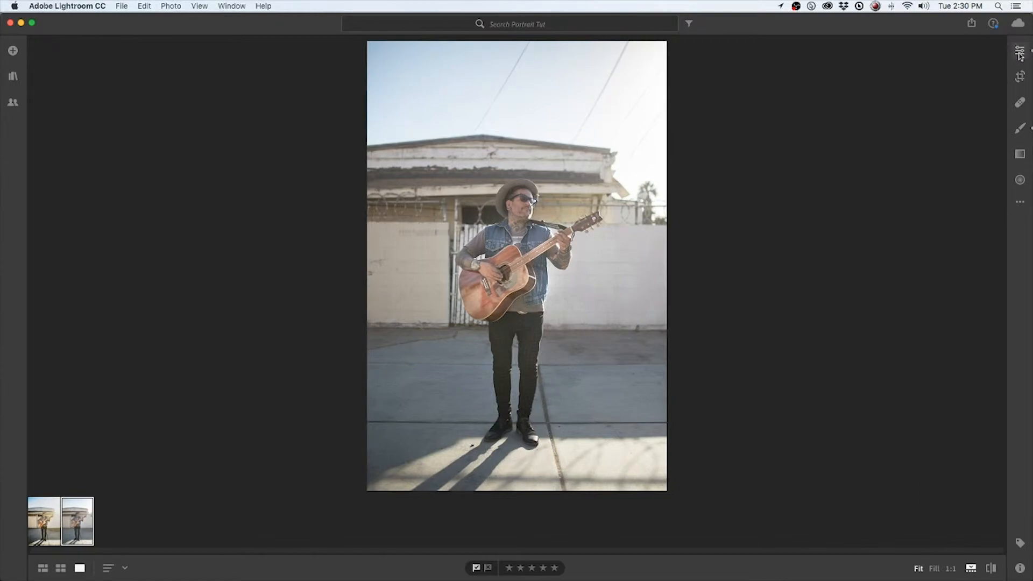
left_click(1019, 54)
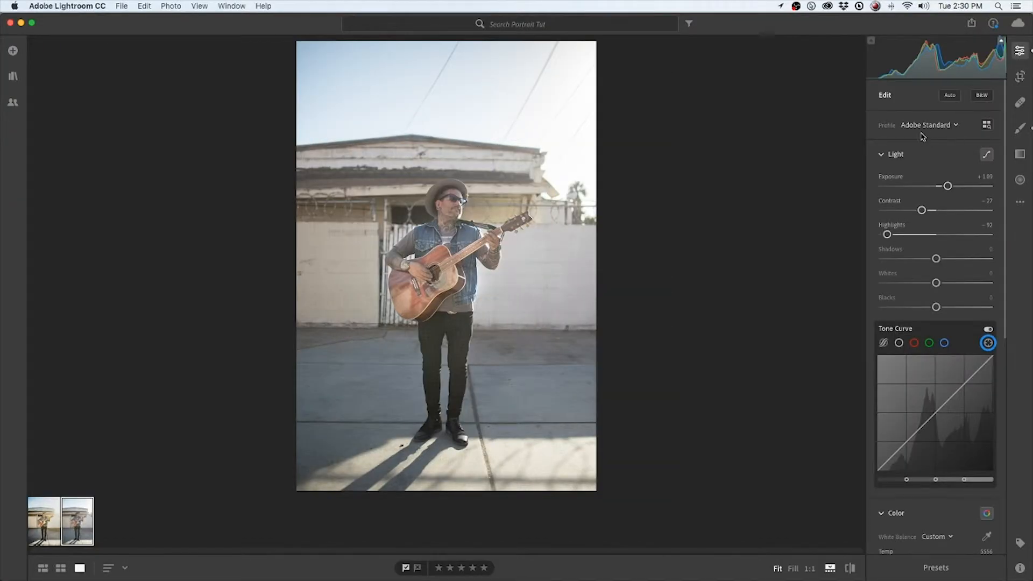
scroll(875, 203, "down", 1)
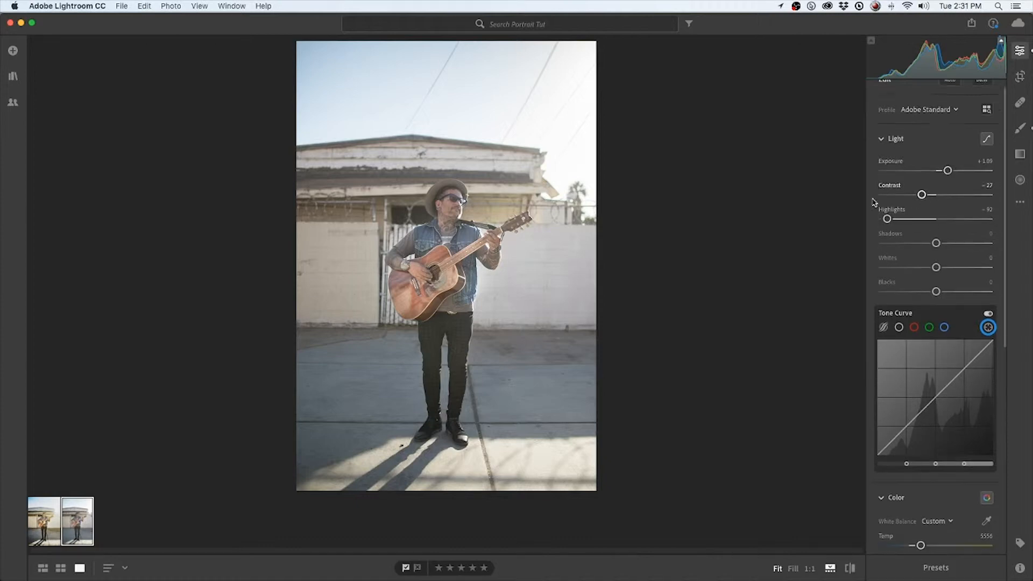
scroll(874, 203, "down", 3)
scroll(874, 201, "up", 2)
left_click(893, 114)
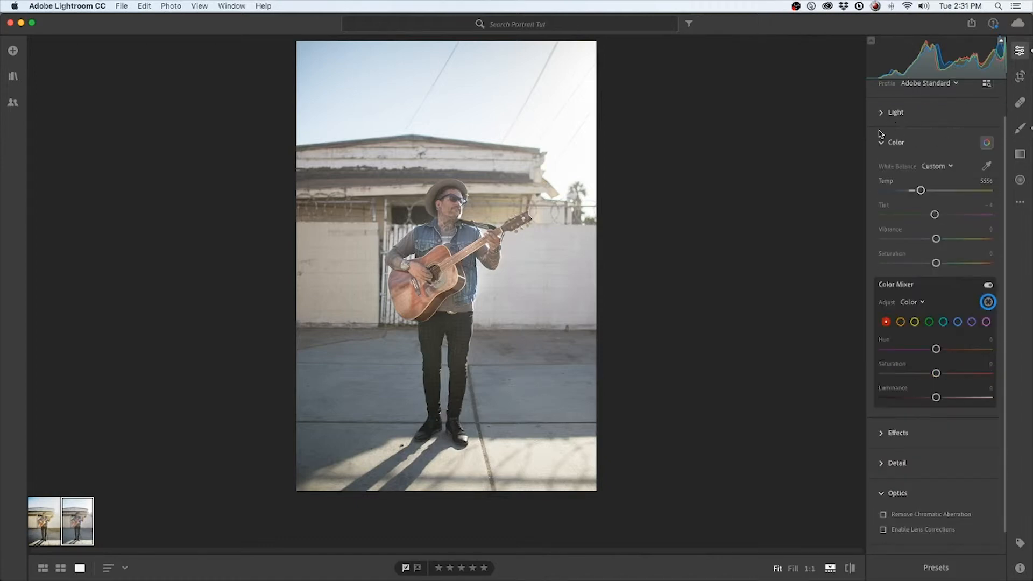
left_click(894, 142)
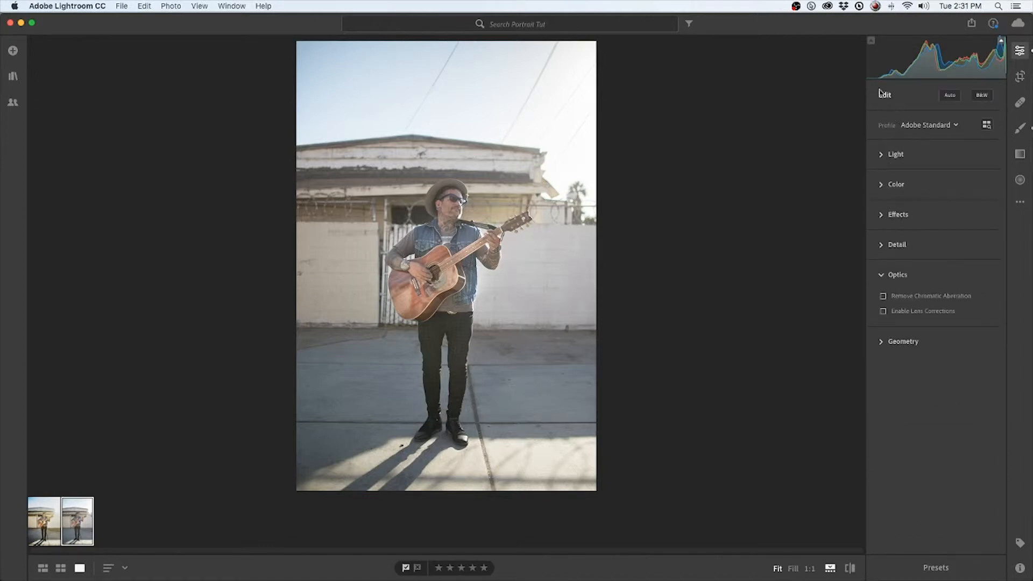
Set the photo's overall Exposure to +0.97 and its Highlights to -100
left_click(894, 156)
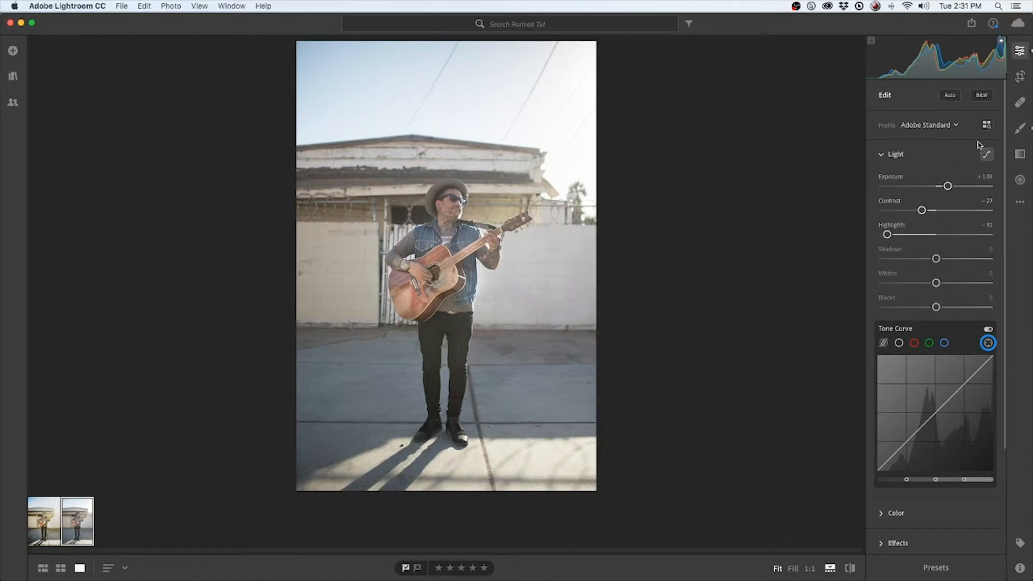
left_click(1021, 128)
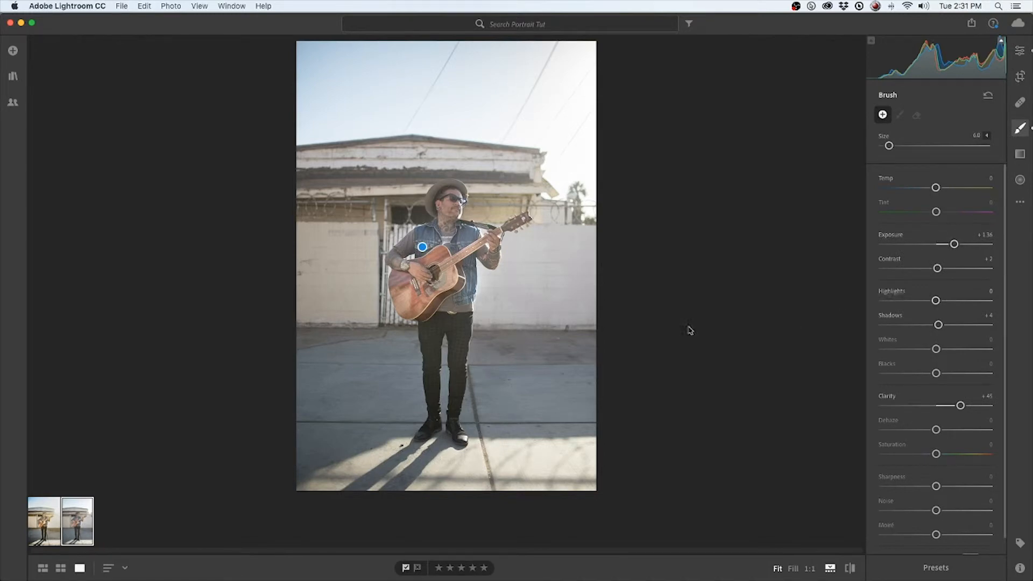
left_click(1020, 54)
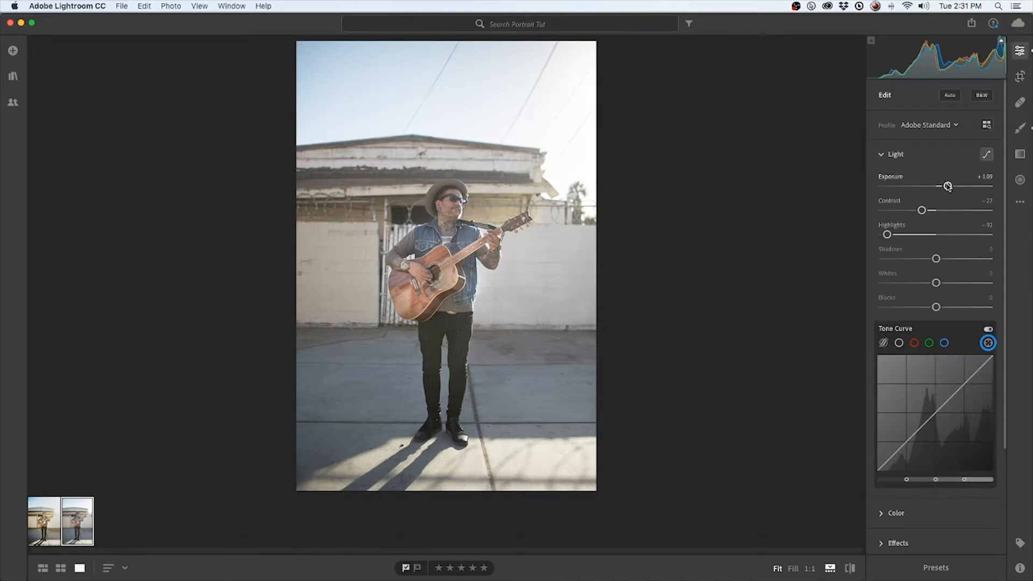
left_click_drag(948, 186, 946, 187)
left_click_drag(887, 235, 883, 236)
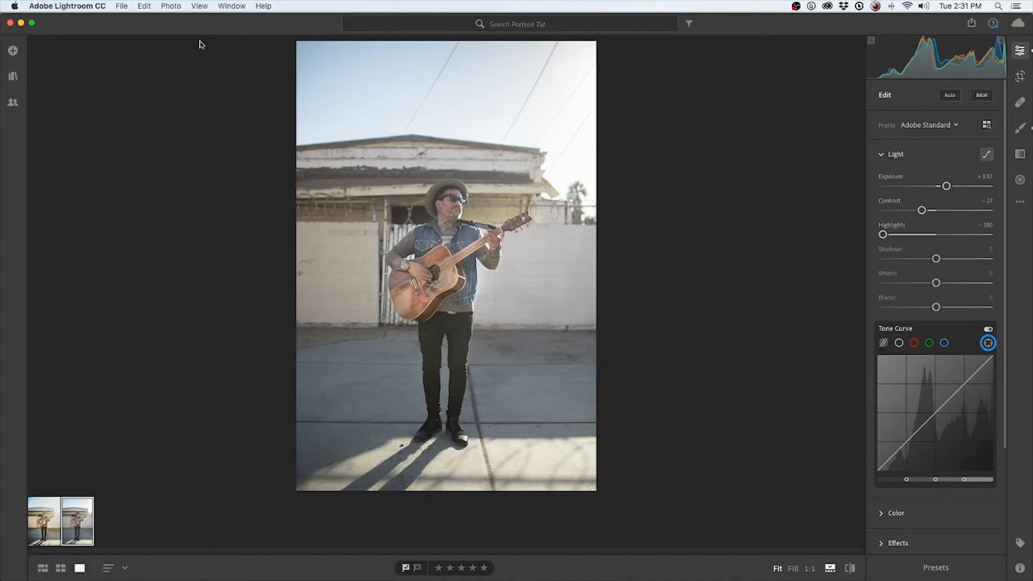
Save the edited photo as Original + Settings into the Assets folder inside Portrait Editing
left_click(122, 6)
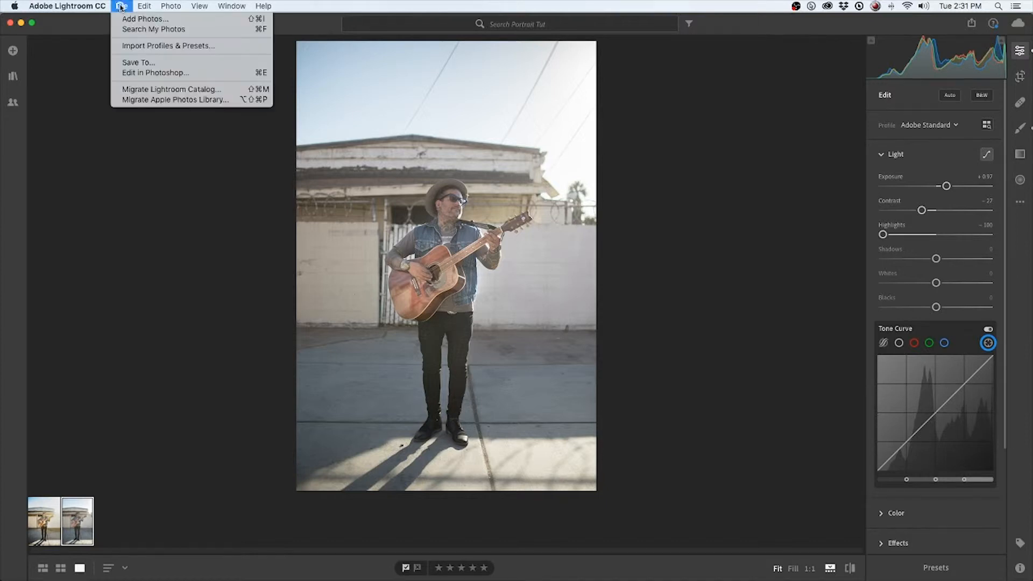
left_click(143, 62)
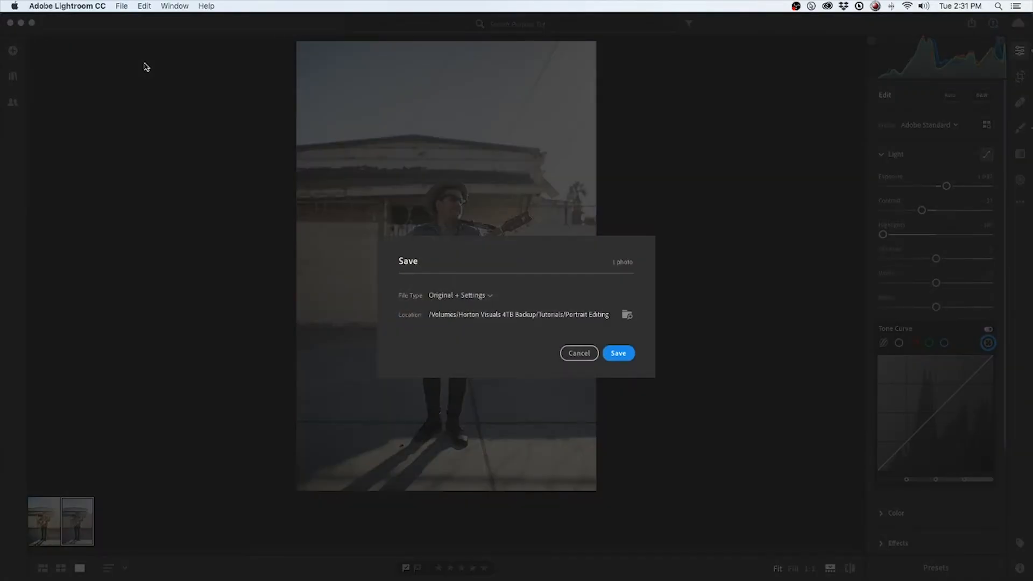
left_click(482, 300)
left_click(521, 295)
left_click(627, 315)
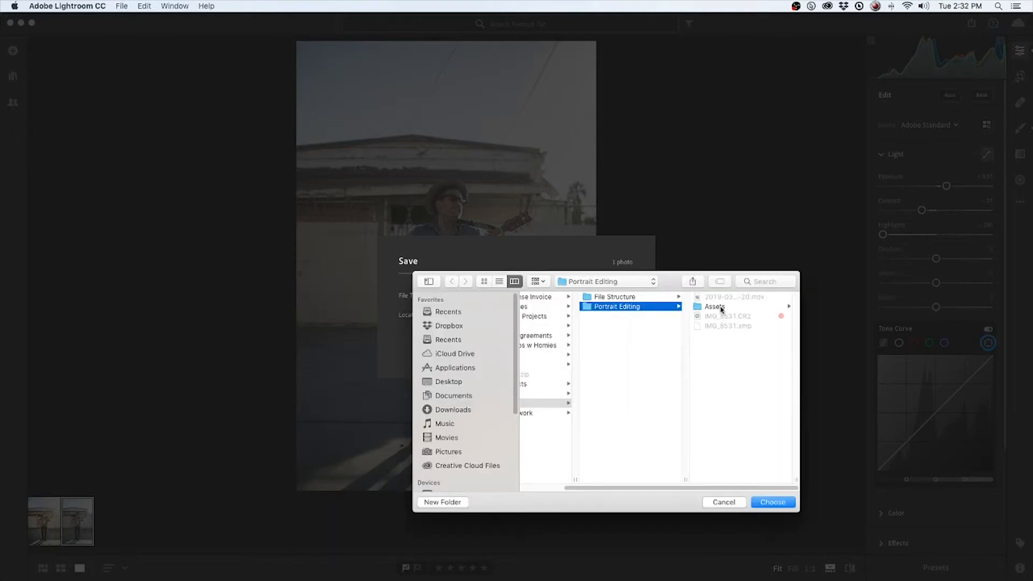
left_click(721, 308)
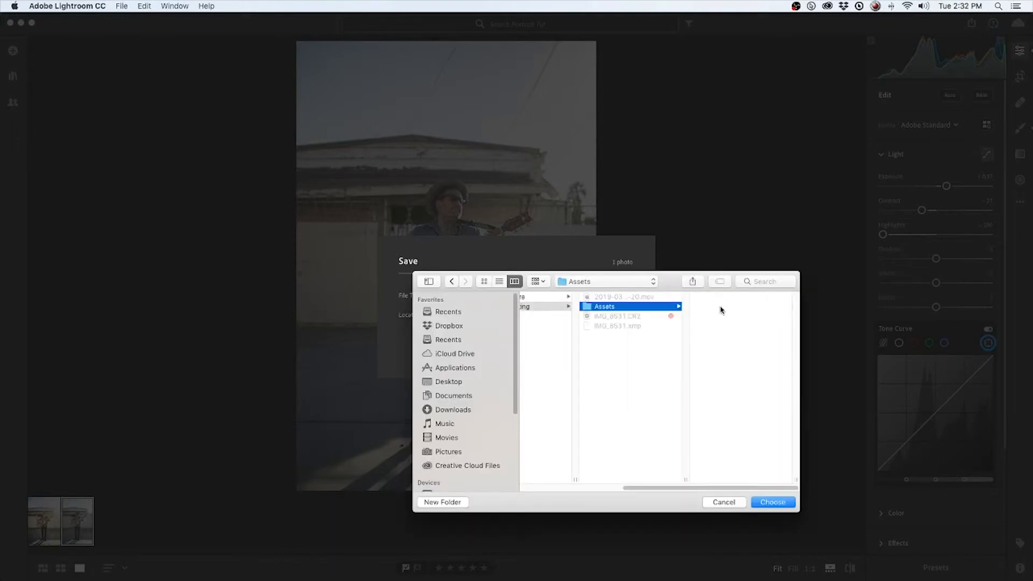
left_click(782, 503)
left_click(619, 354)
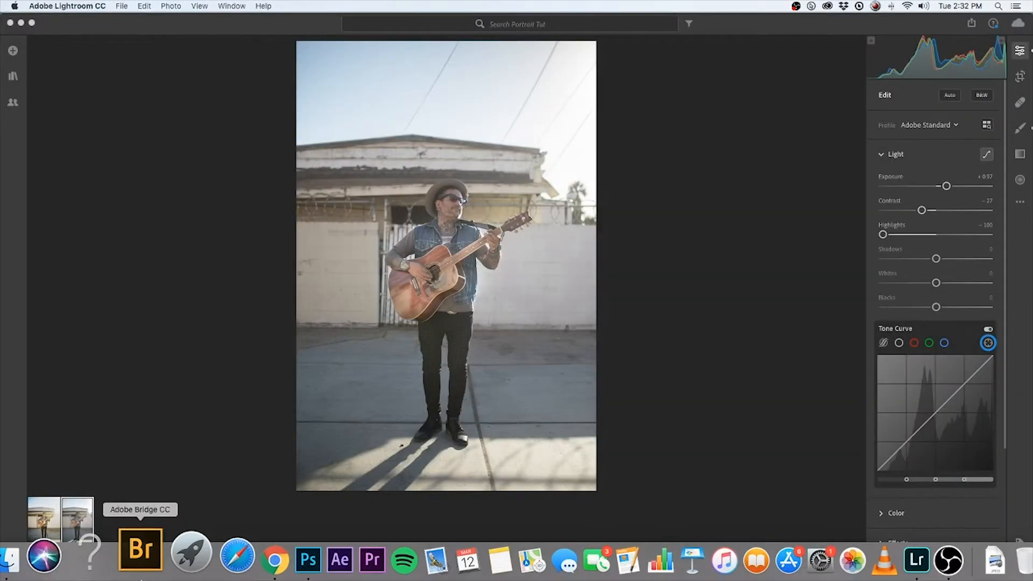
Open the saved IMG_8531.CR2 from the Assets folder in Finder so it loads in Photoshop's Camera Raw
left_click(48, 555)
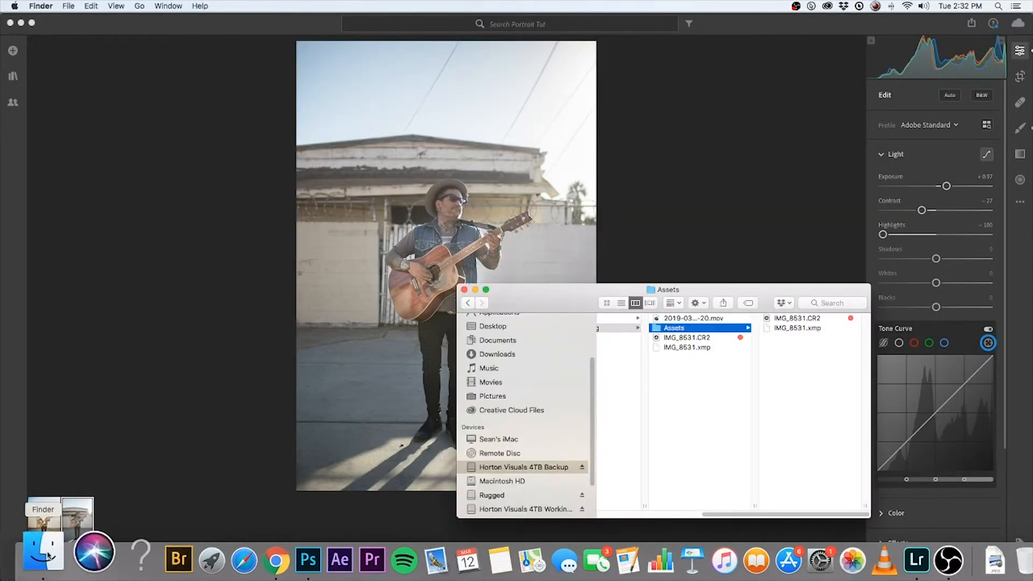
left_click(796, 319)
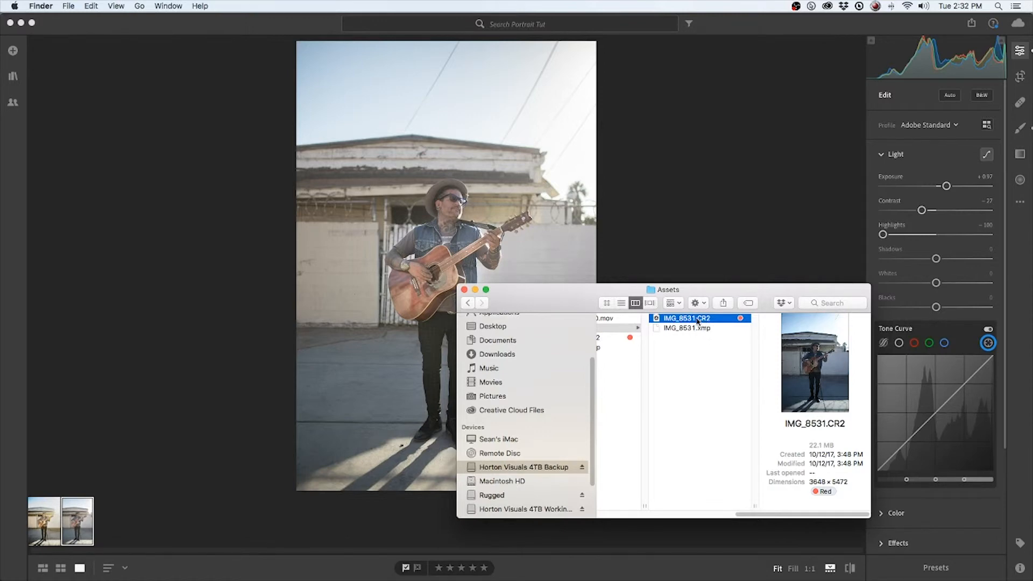
double_click(704, 319)
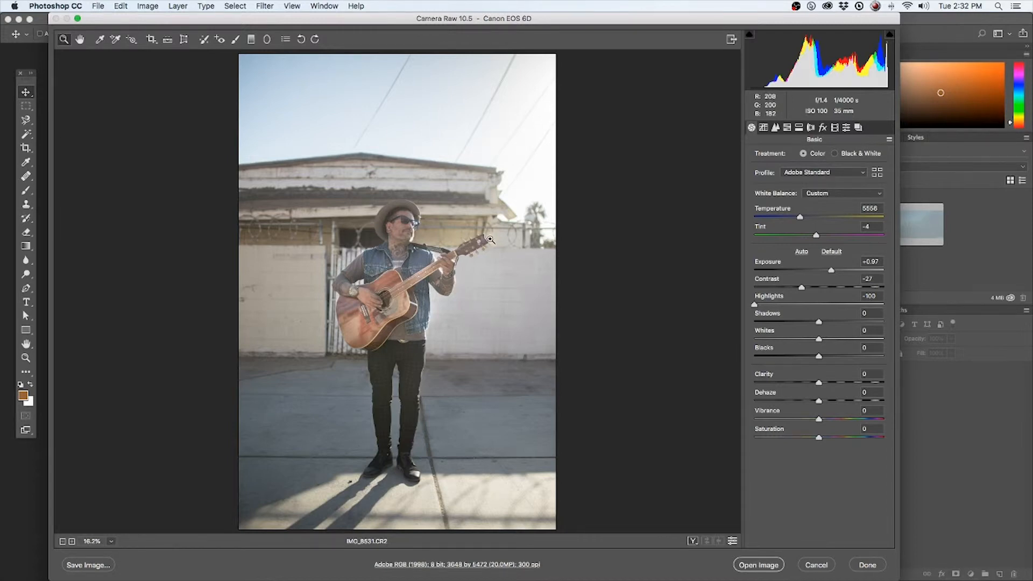
Defringe the green edges along the roof in Lens Corrections with Green Amount 10 and Green Hue 21/59
left_click_drag(485, 240, 567, 312)
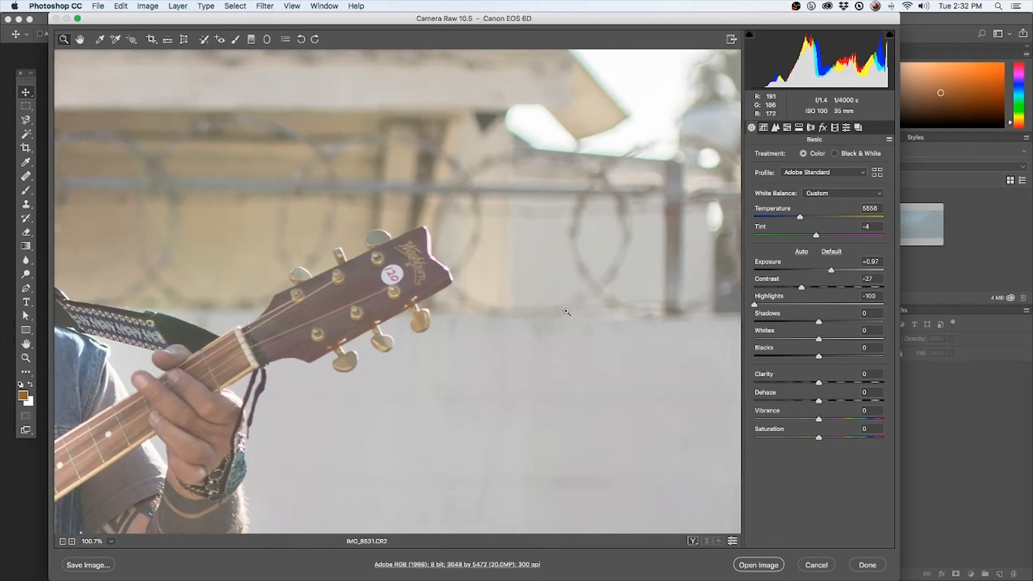
left_click_drag(408, 217, 381, 243)
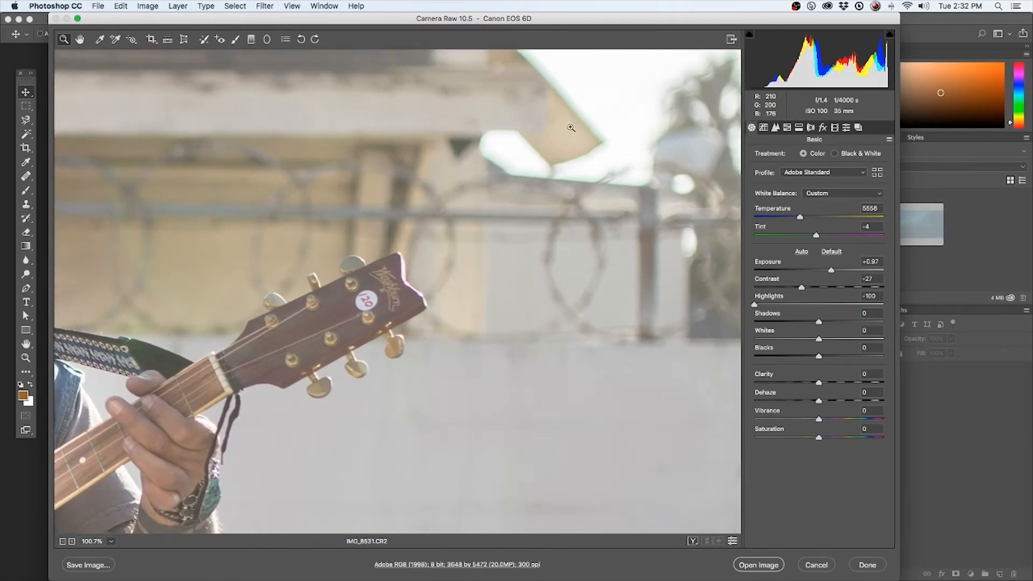
scroll(538, 176, "right", 1)
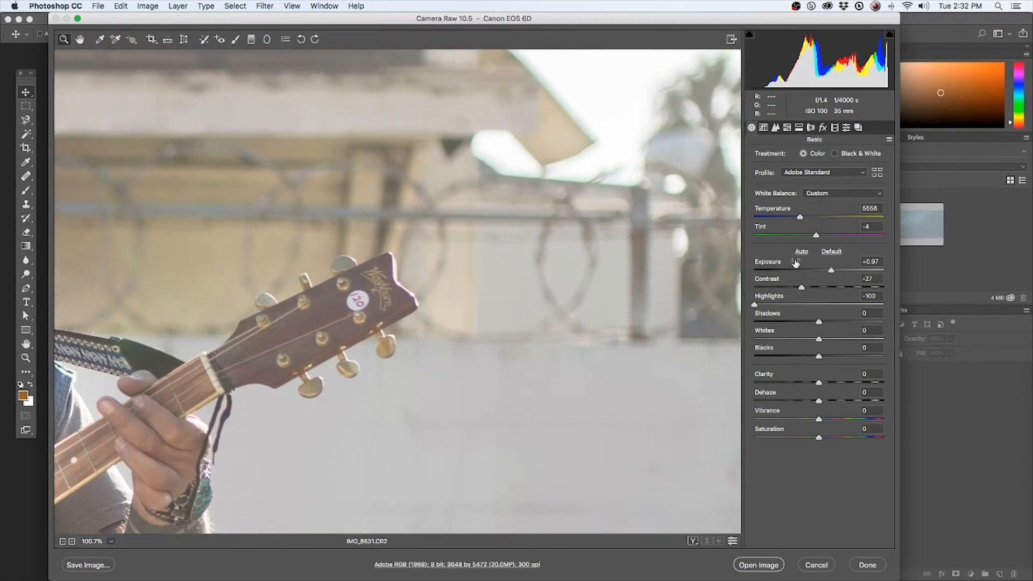
left_click(811, 127)
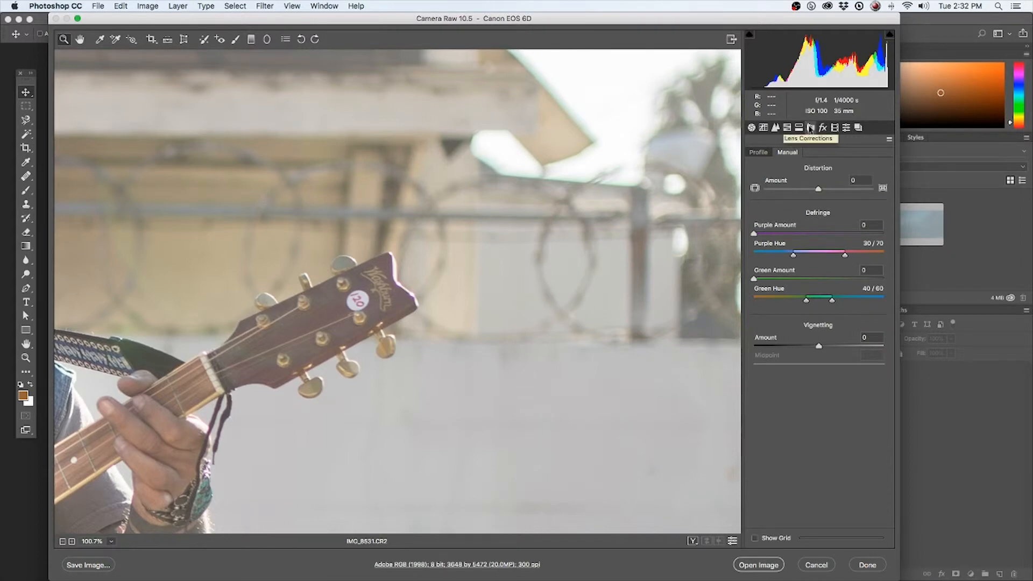
left_click_drag(577, 120, 620, 132)
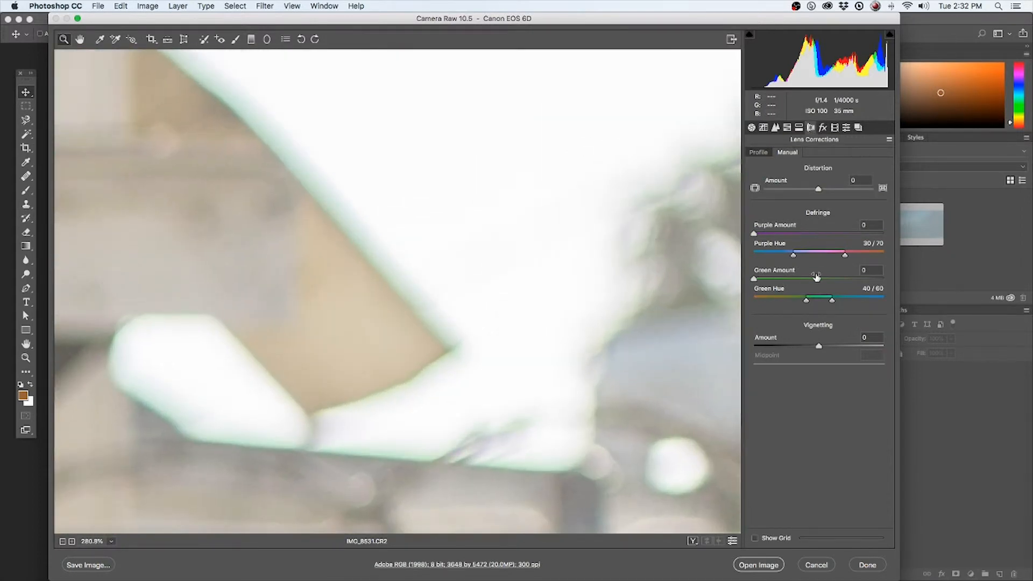
left_click_drag(816, 279, 816, 301)
left_click_drag(785, 300, 792, 301)
left_click_drag(815, 300, 816, 279)
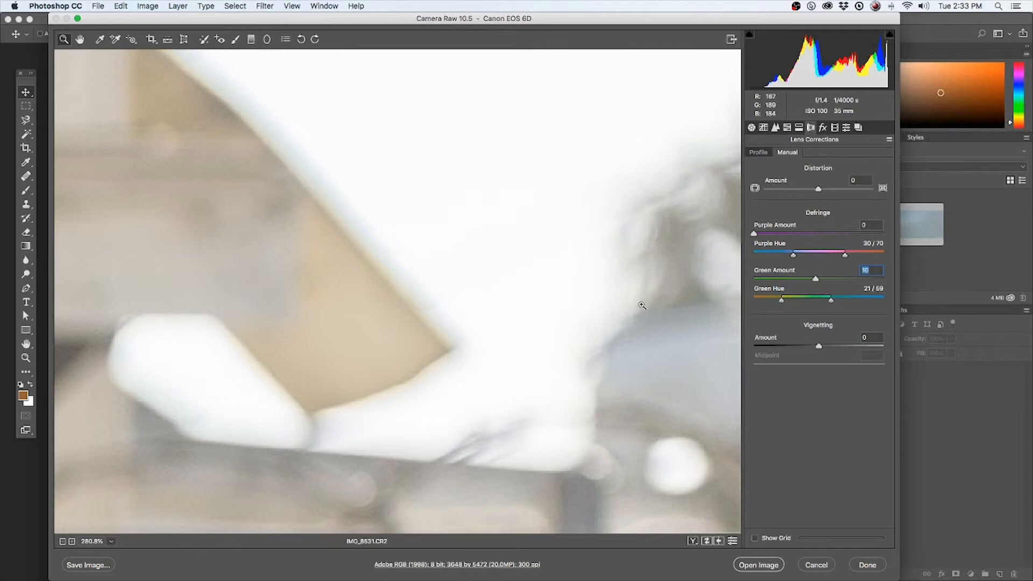
Defringe the purple edges around the fretting hand with Purple Amount 6 and Purple Hue 45/76
scroll(440, 324, "left", 10)
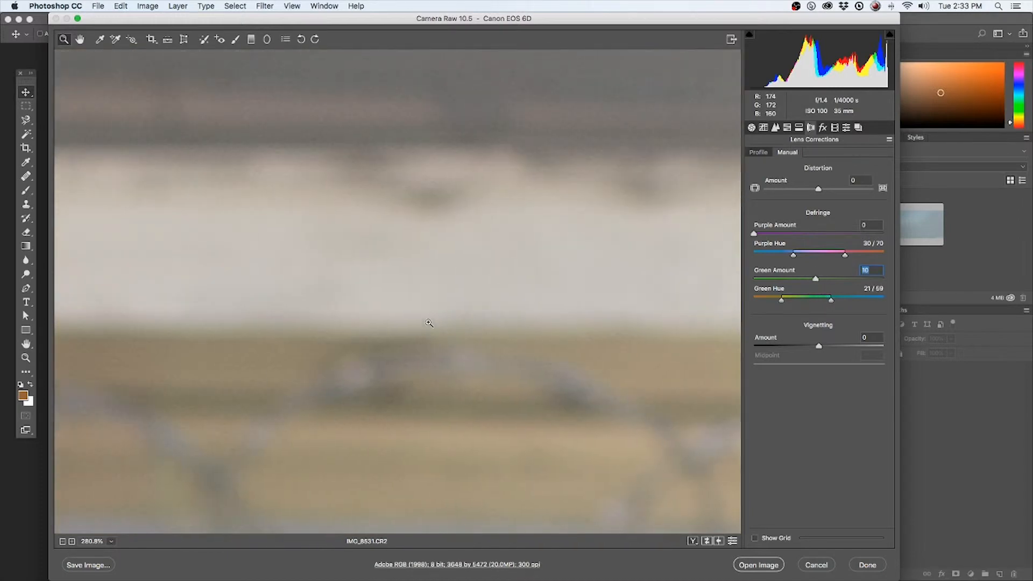
left_click_drag(428, 323, 385, 256)
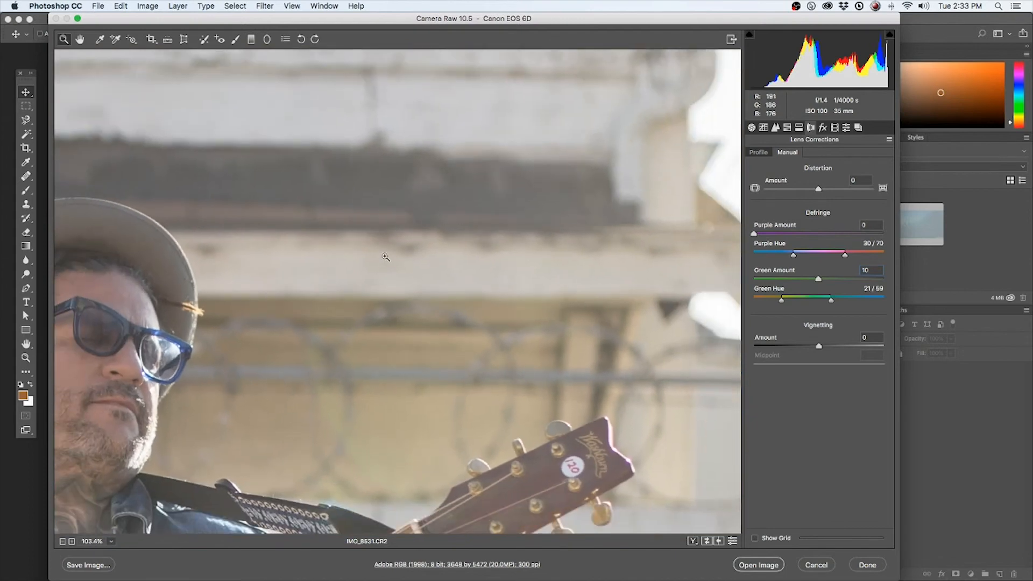
scroll(488, 481, "left", 10)
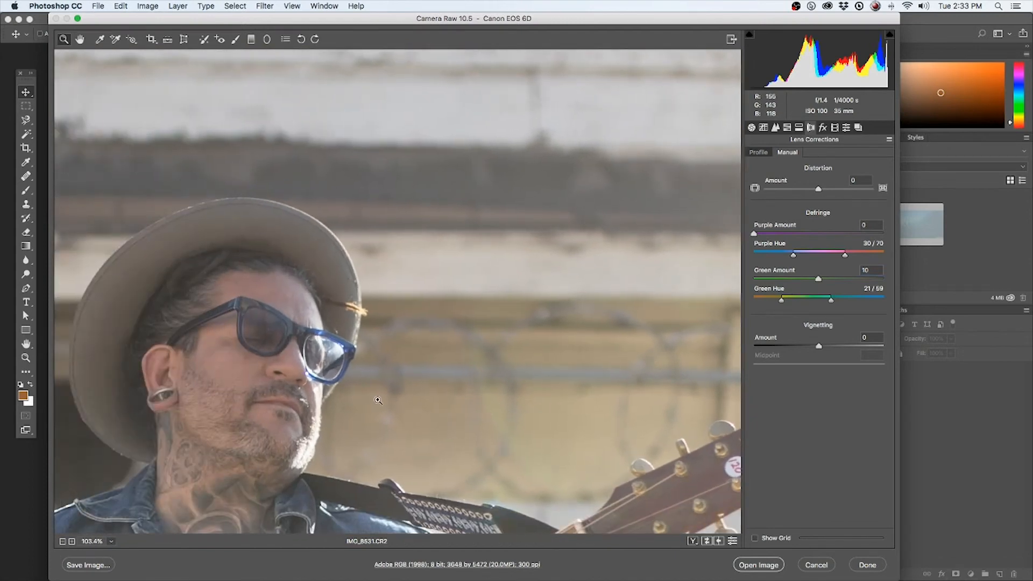
scroll(409, 401, "down", 3)
scroll(643, 490, "down", 3)
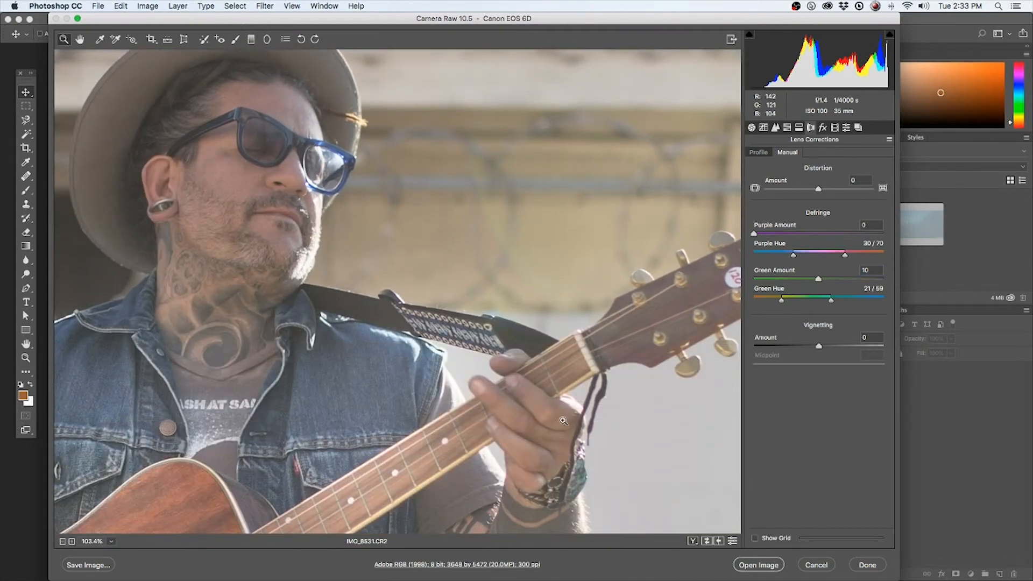
left_click_drag(564, 421, 614, 427)
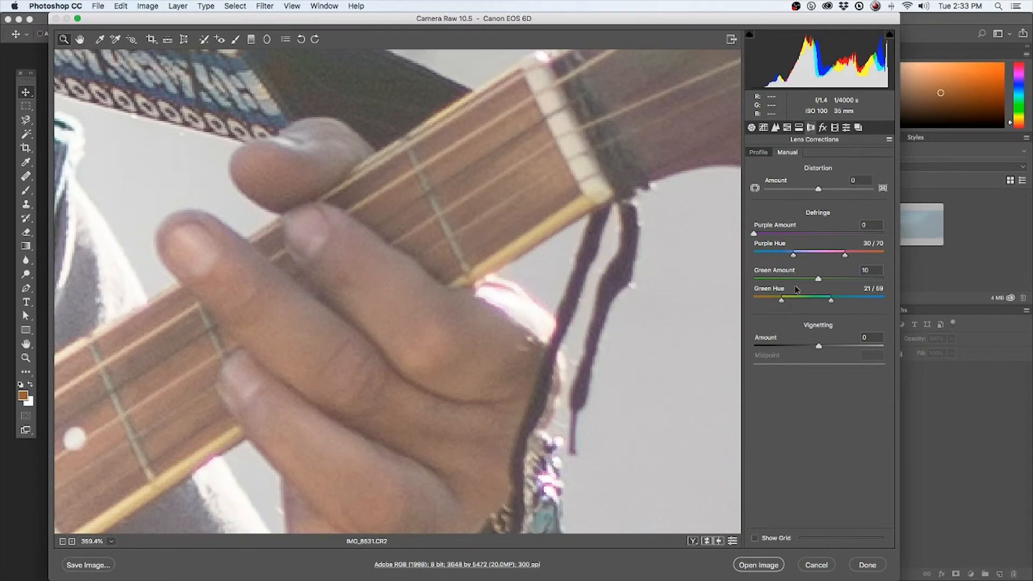
left_click_drag(796, 235, 884, 256)
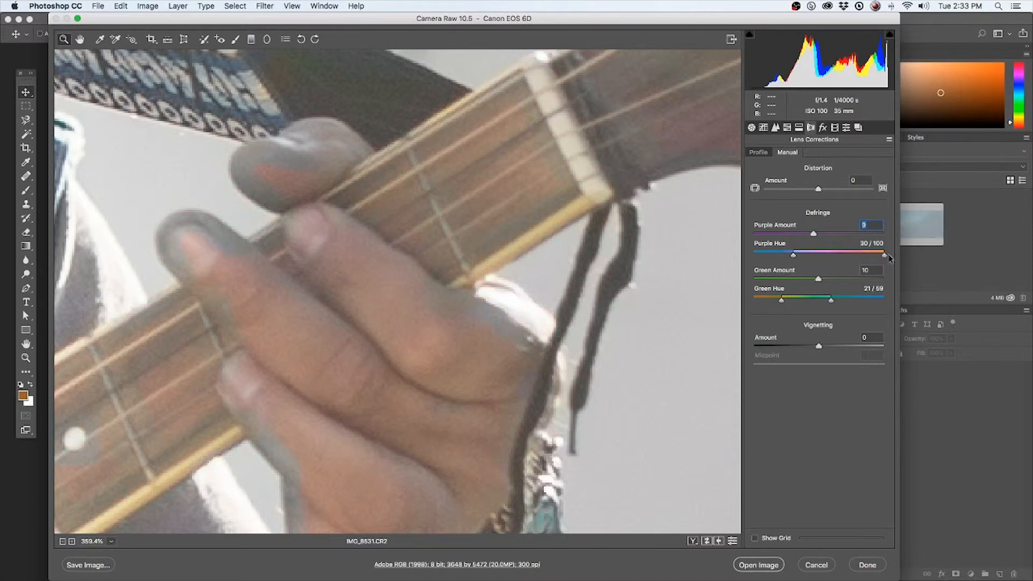
left_click_drag(883, 258, 837, 255)
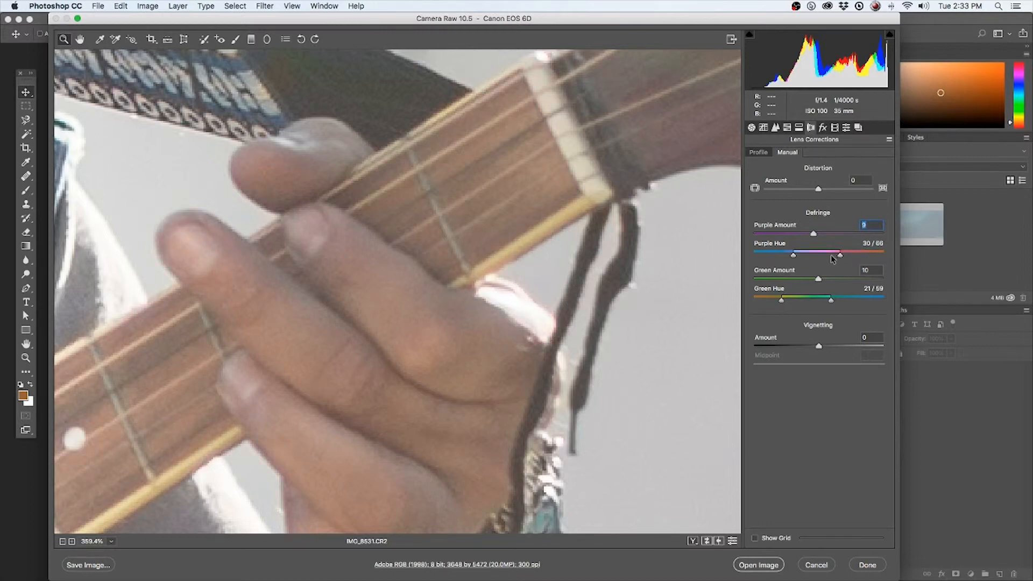
left_click_drag(826, 255, 870, 258)
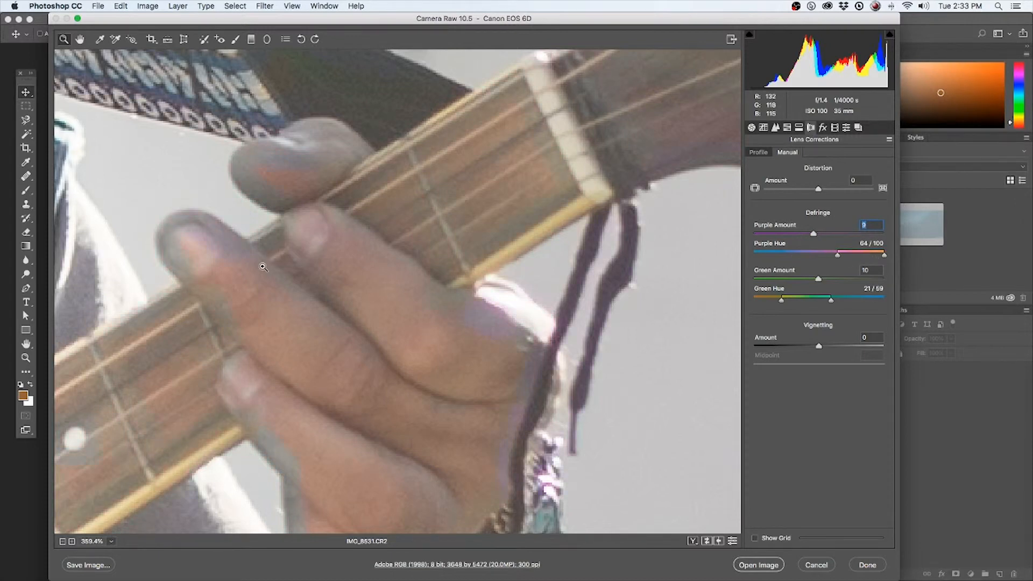
left_click_drag(865, 258, 796, 235)
mouse_move(848, 254)
left_mouse_down()
mouse_move(806, 254)
mouse_move(842, 255)
left_mouse_up()
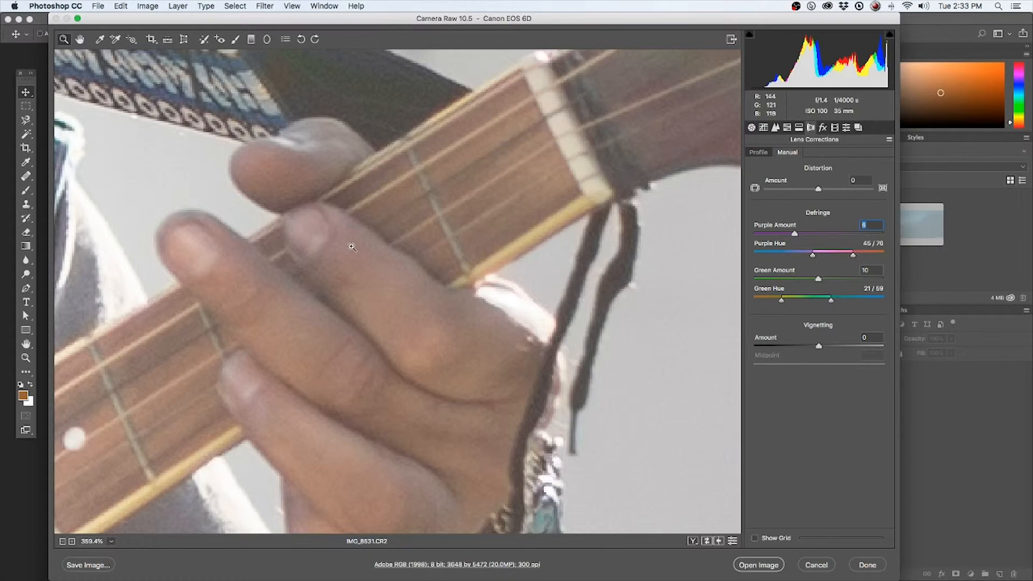
Check the fringing on the guitar's headstock and hand, and adjust the Purple Hue range to 50/88
left_click_drag(283, 268, 145, 372)
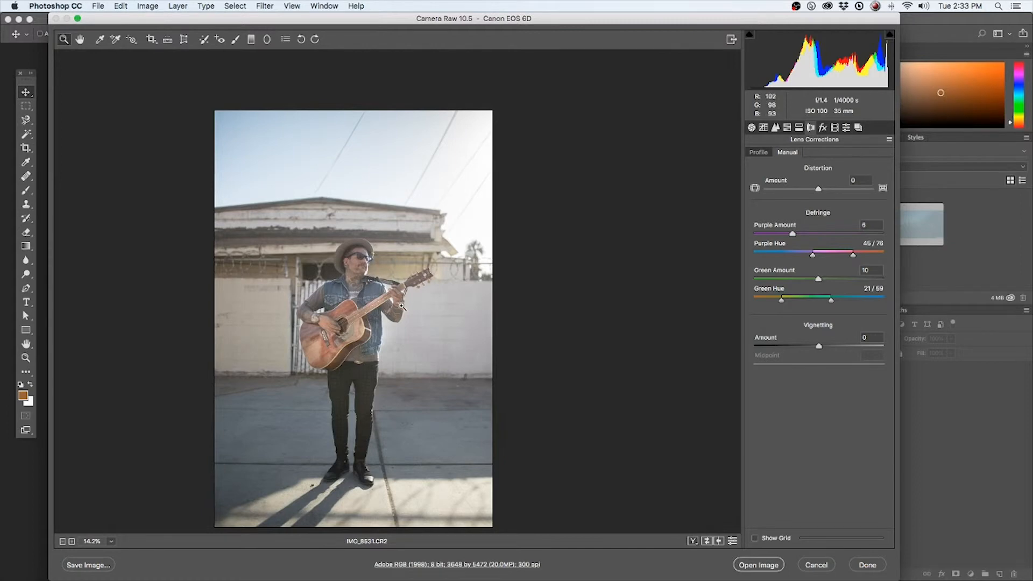
left_click_drag(402, 306, 535, 302)
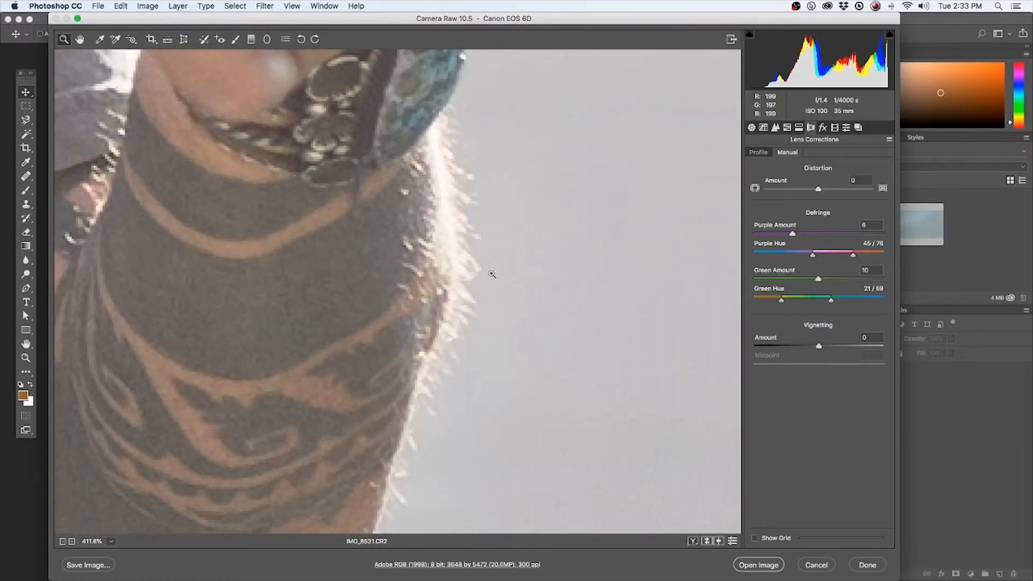
left_click_drag(454, 155, 383, 403)
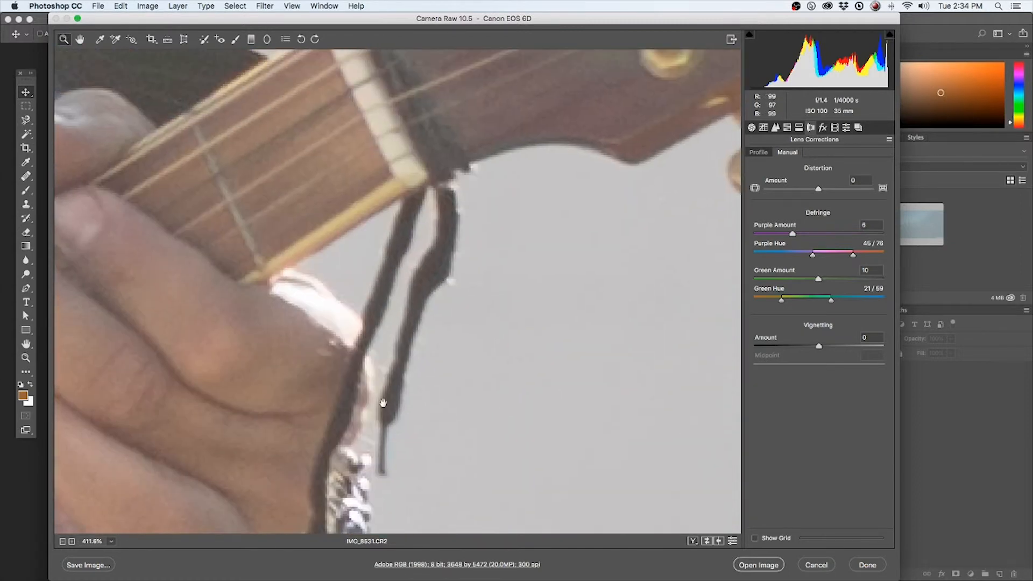
left_click_drag(502, 171, 260, 376)
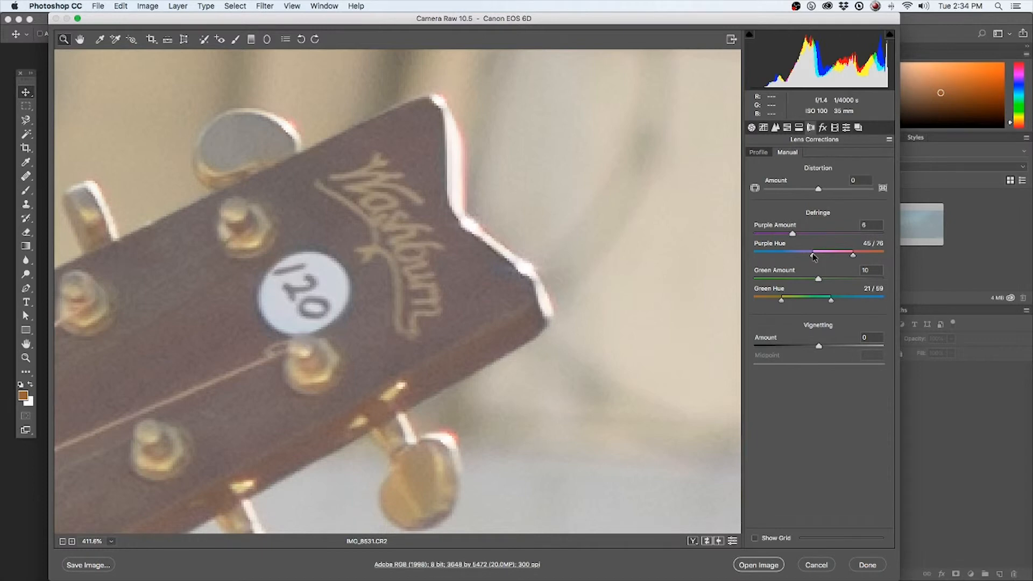
left_click_drag(854, 255, 870, 256)
scroll(412, 282, "left", 10)
scroll(412, 282, "down", 7)
scroll(407, 282, "left", 5)
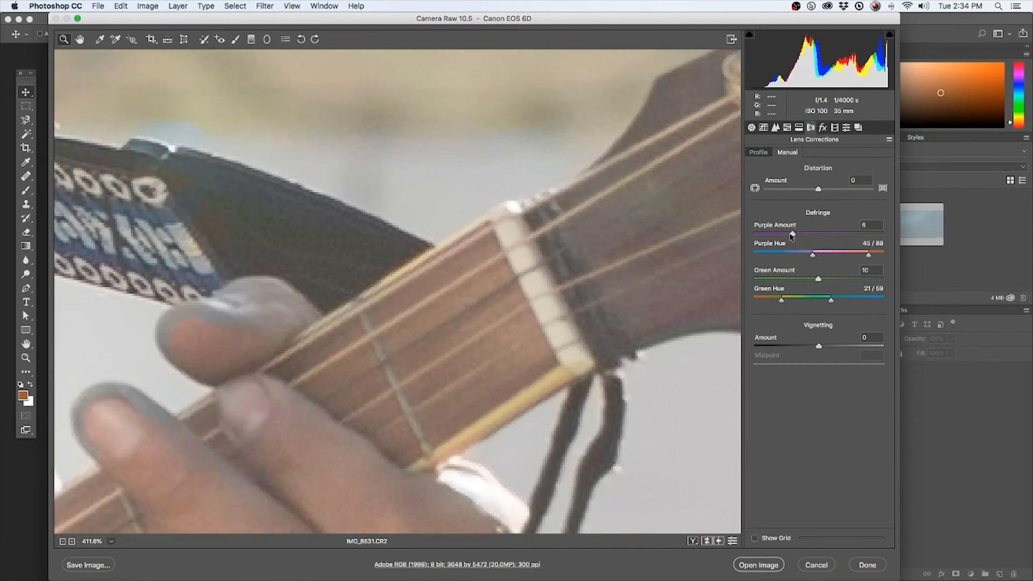
left_click_drag(791, 235, 820, 254)
left_click(792, 233)
Set the Purple Hue defringe range to 37/86 to clean the purple edge of the guitar's headstock
scroll(247, 385, "left", 5)
scroll(253, 377, "left", 1)
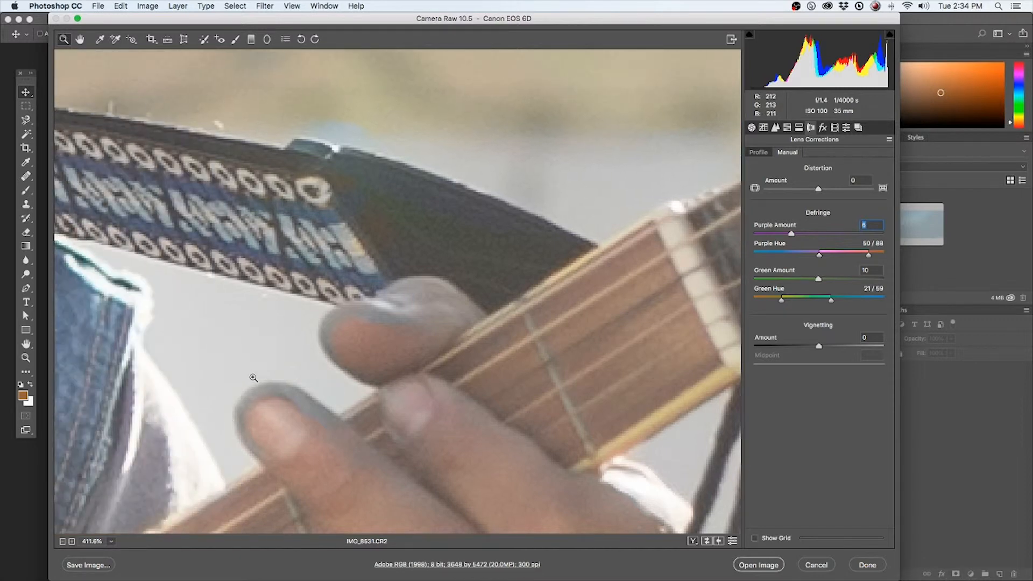
scroll(254, 377, "down", 3)
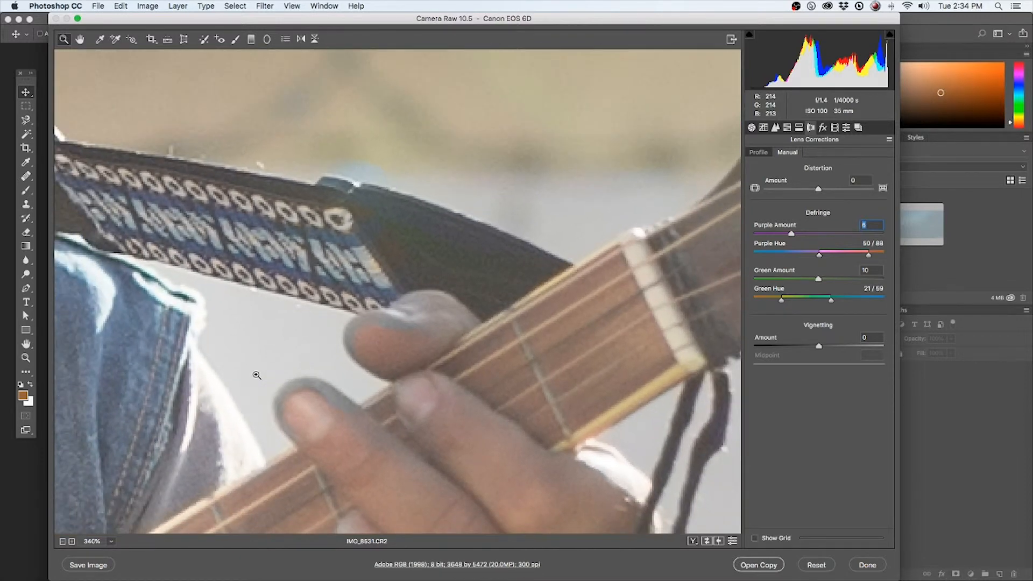
scroll(257, 375, "down", 5)
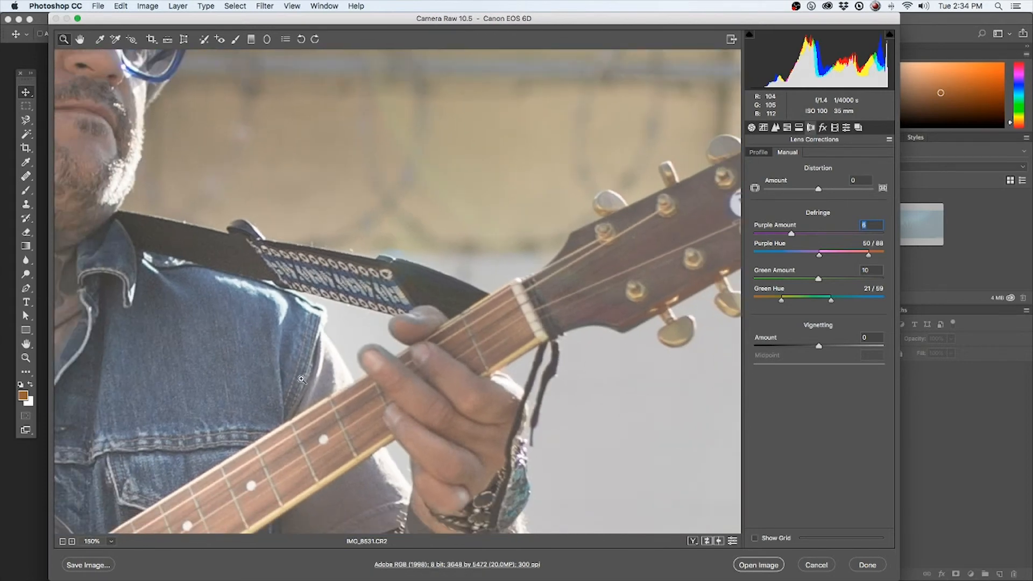
scroll(302, 379, "down", 5)
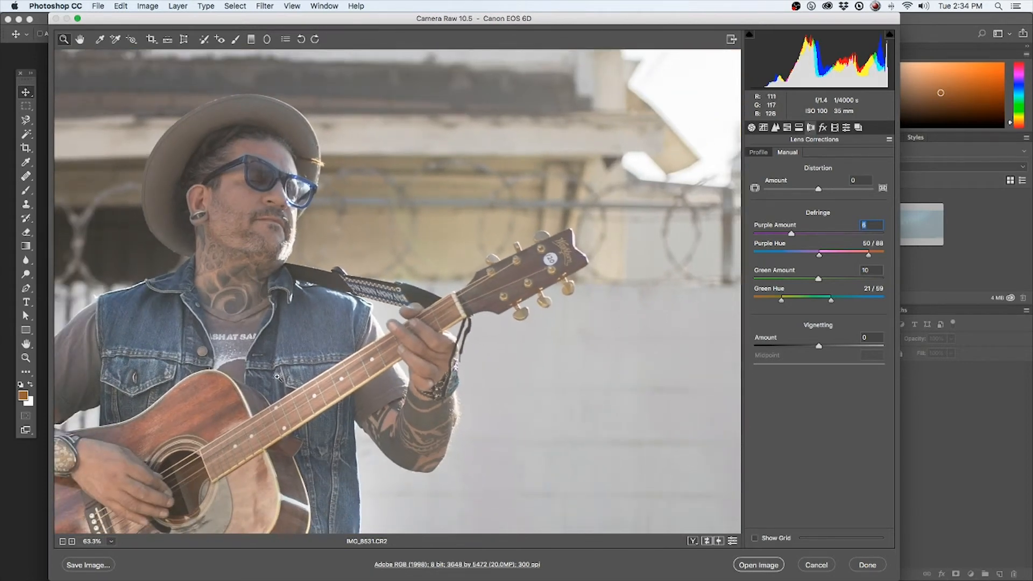
scroll(587, 255, "up", 4)
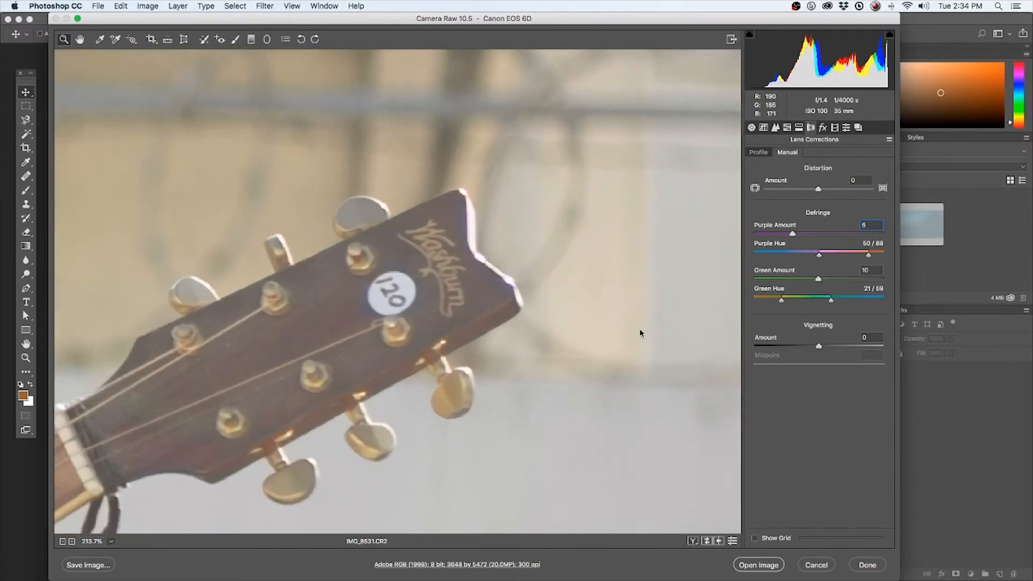
scroll(492, 240, "up", 3)
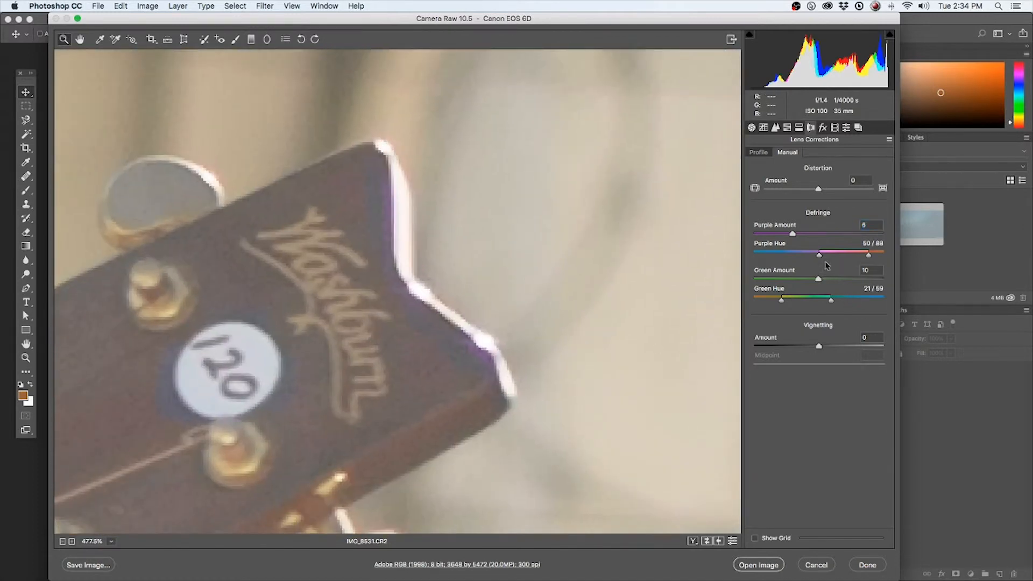
left_click_drag(818, 256, 806, 258)
left_click_drag(851, 252, 849, 251)
key("super+0")
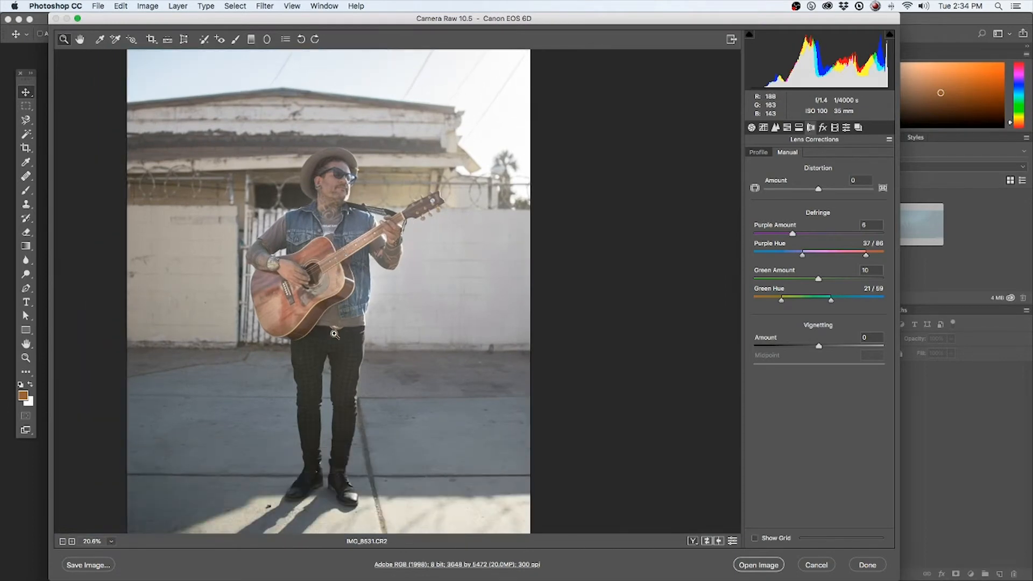
Open the corrected raw image as a Photoshop document and add a Curves adjustment layer above the Background
left_click(767, 565)
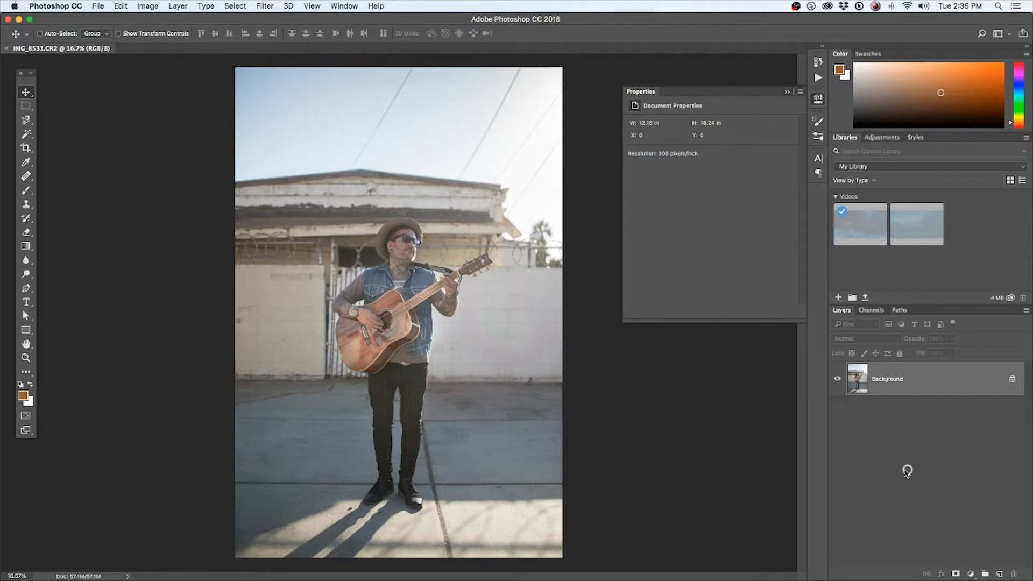
left_click(971, 574)
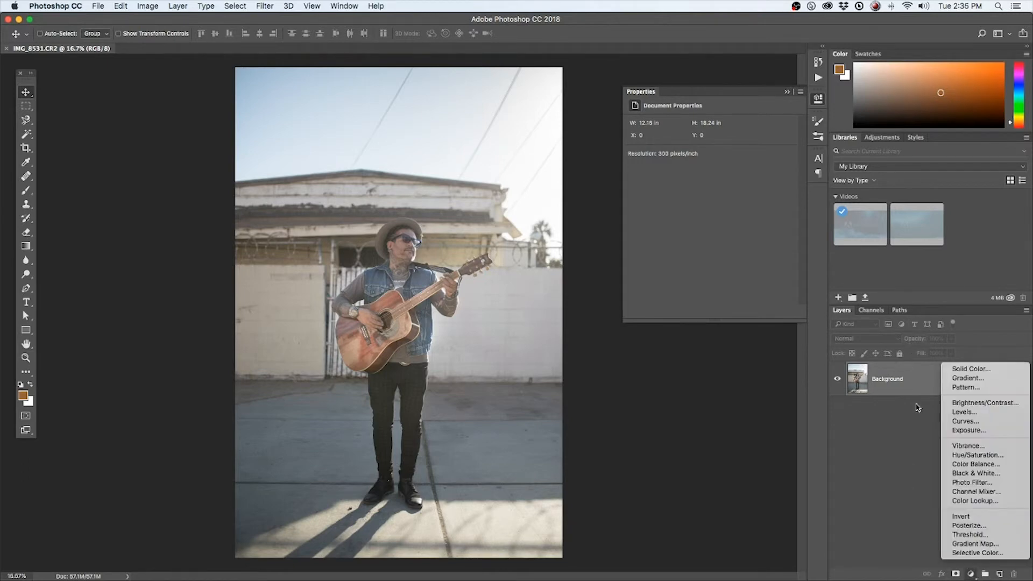
left_click(967, 421)
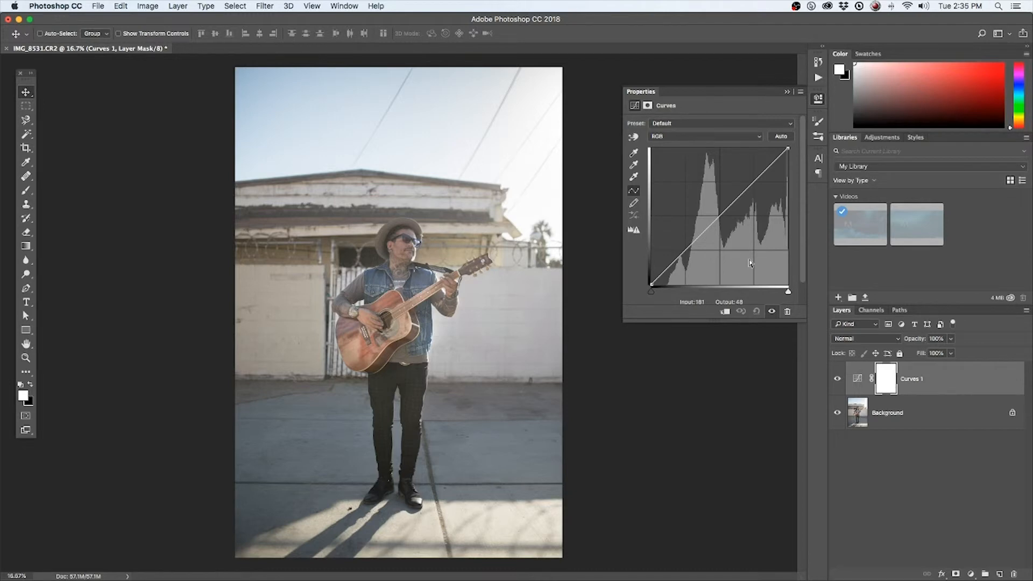
Shape the Curves 1 RGB curve for contrast by deepening the shadows and lifting the midtones
left_click(720, 216)
left_click_drag(680, 260, 672, 277)
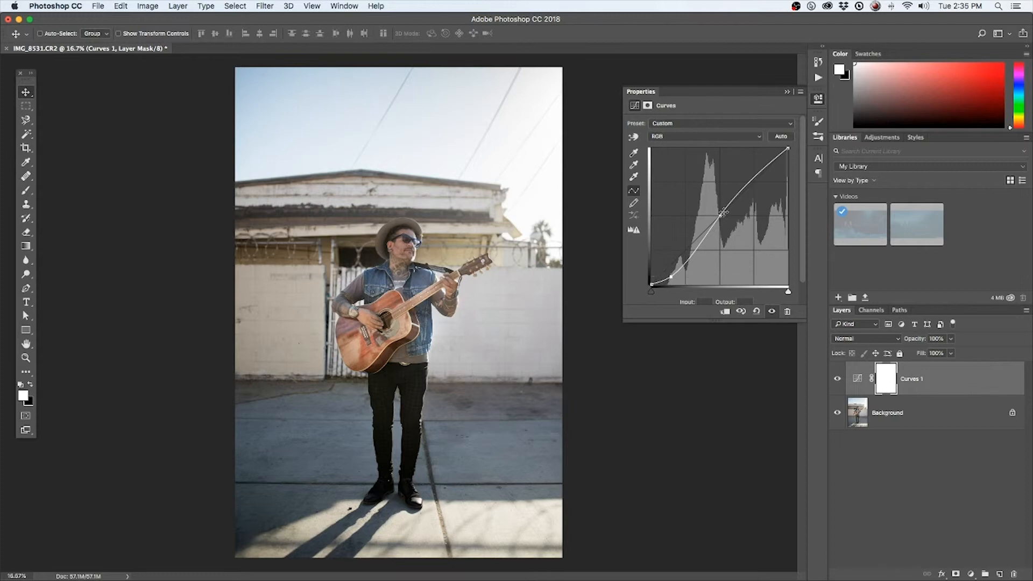
left_click_drag(720, 215, 699, 237)
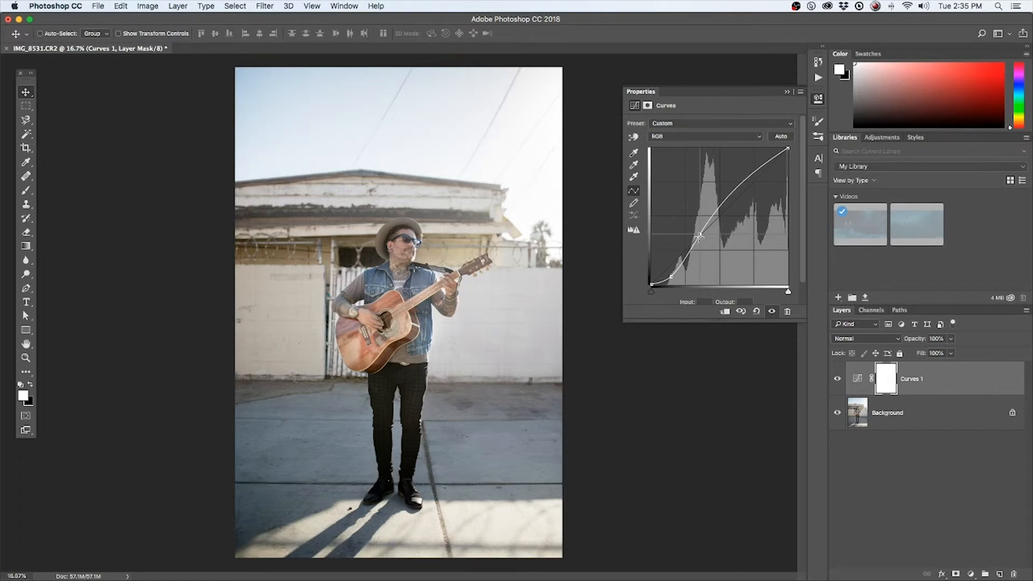
left_click_drag(699, 237, 715, 208)
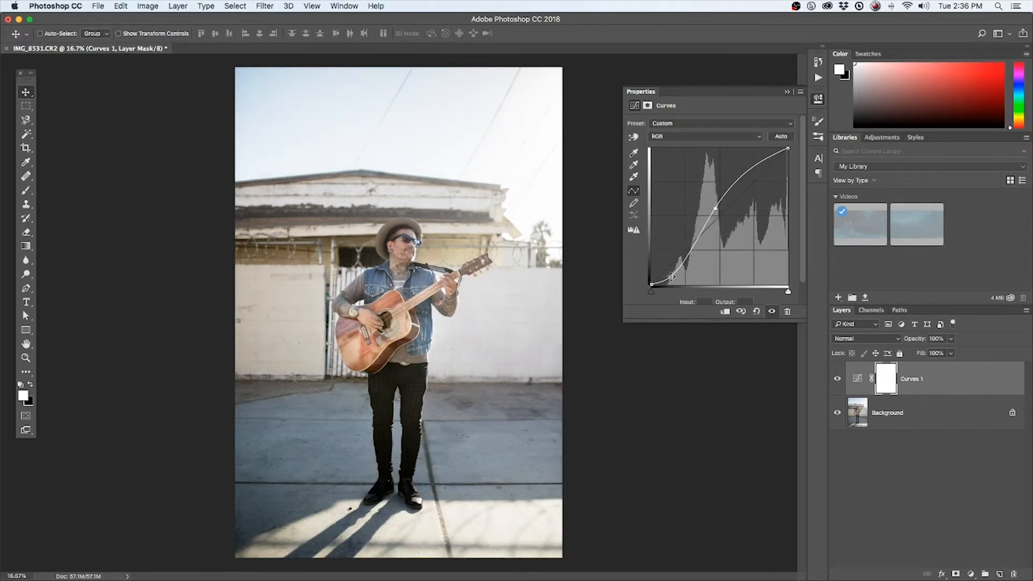
left_click_drag(671, 277, 675, 277)
Lower the white point of Curves 1 to mute the highlights, and steepen the curve between the shadows and midtones
mouse_move(789, 149)
left_mouse_down()
mouse_move(797, 174)
mouse_move(743, 182)
mouse_move(789, 167)
left_mouse_up()
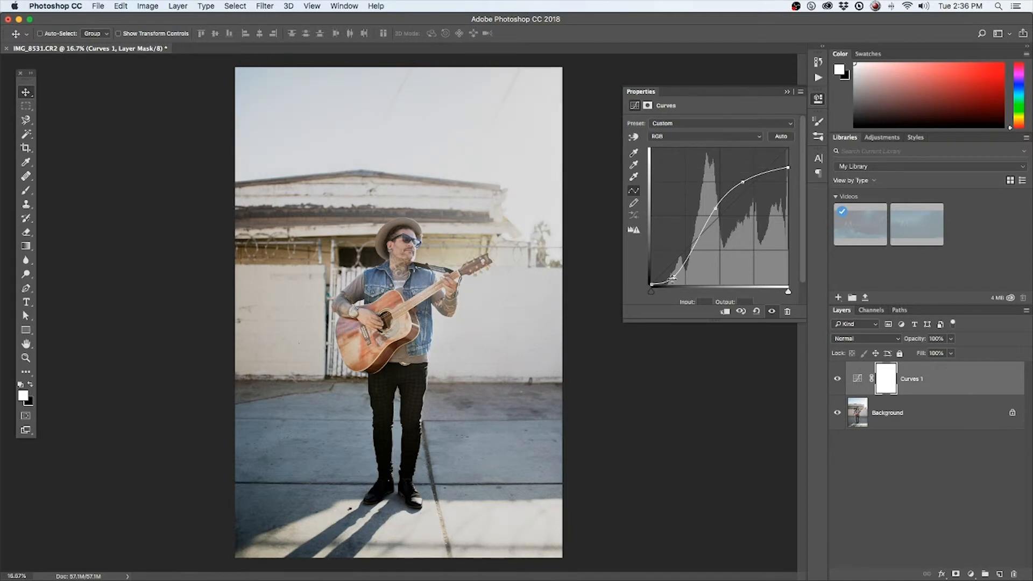
left_click_drag(675, 277, 675, 276)
left_click_drag(715, 208, 708, 219)
left_click_drag(675, 277, 691, 258)
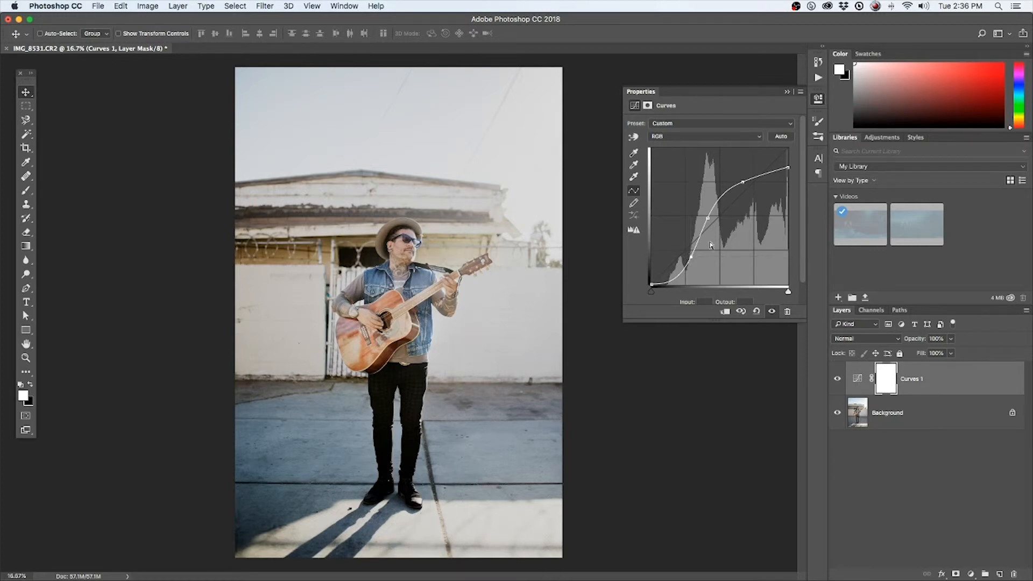
left_click_drag(743, 182, 789, 165)
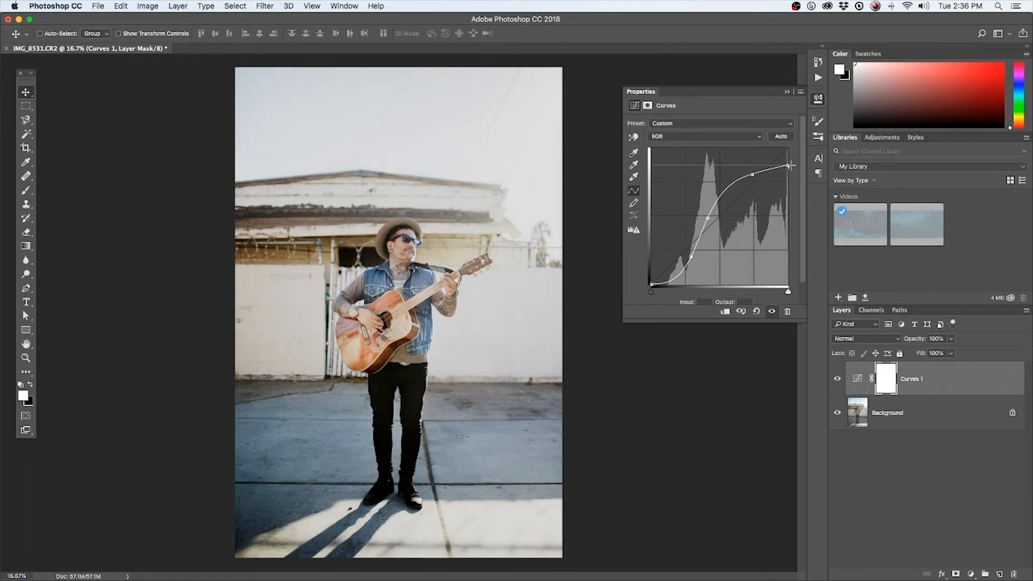
Add a second Curves adjustment layer above Curves 1 and display its RGB curve for editing
left_click(916, 517)
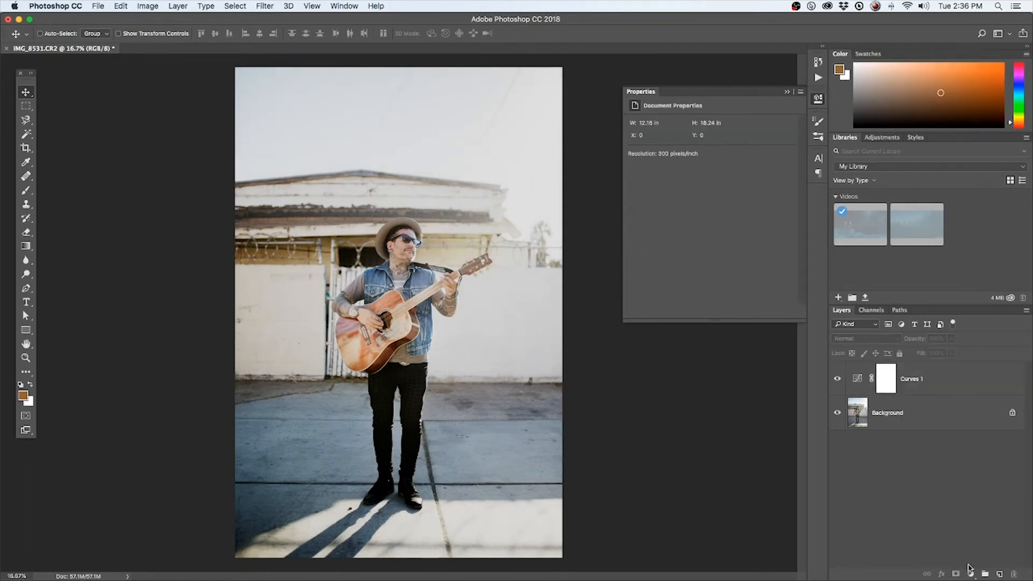
left_click(971, 574)
left_click(966, 422)
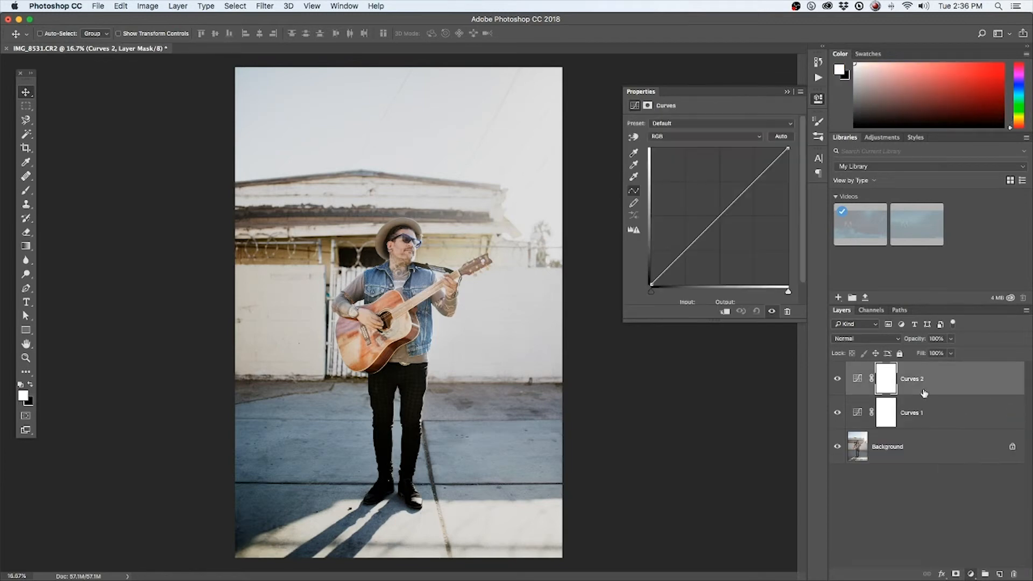
left_click(956, 418)
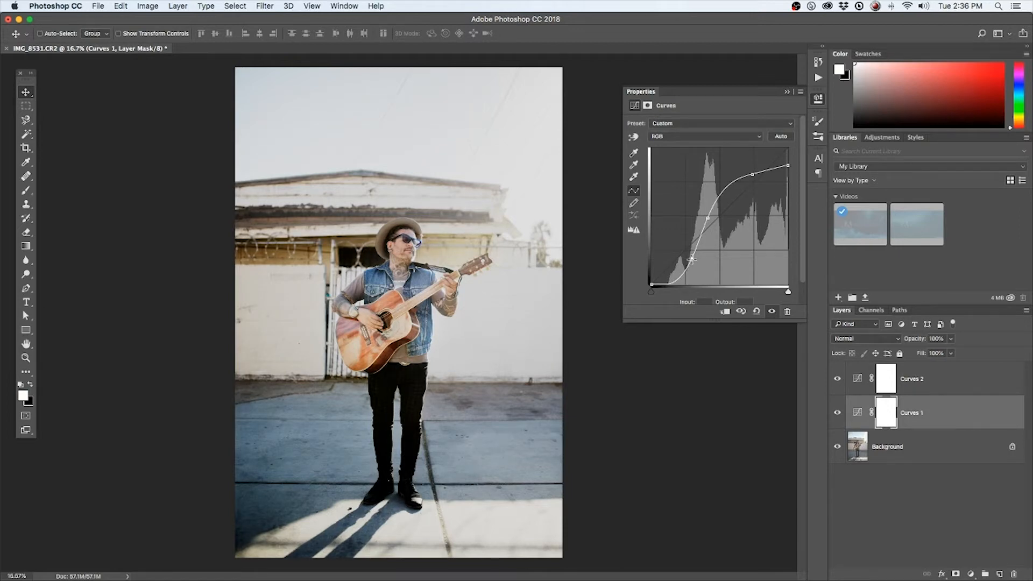
left_click(887, 379)
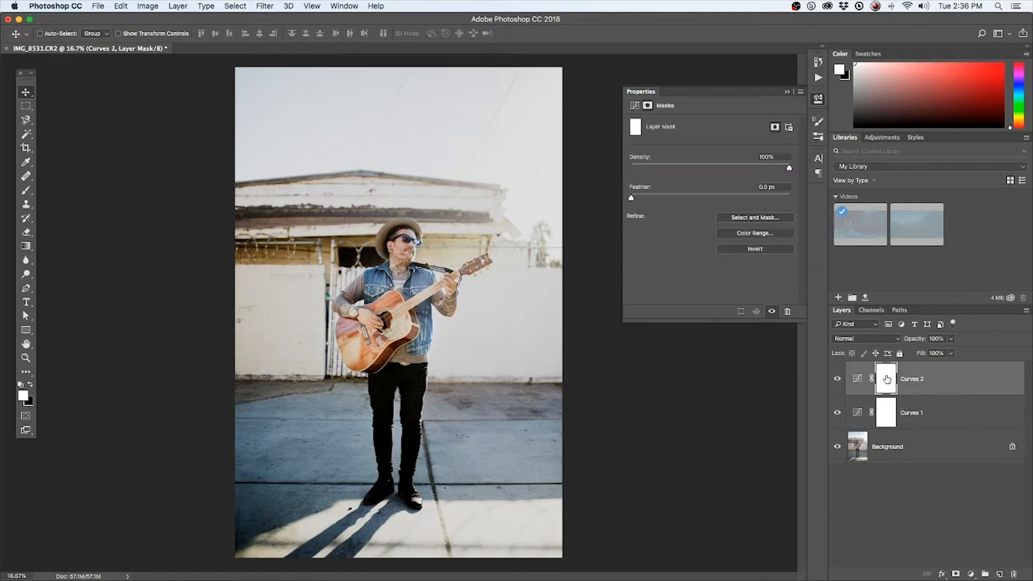
left_click(635, 105)
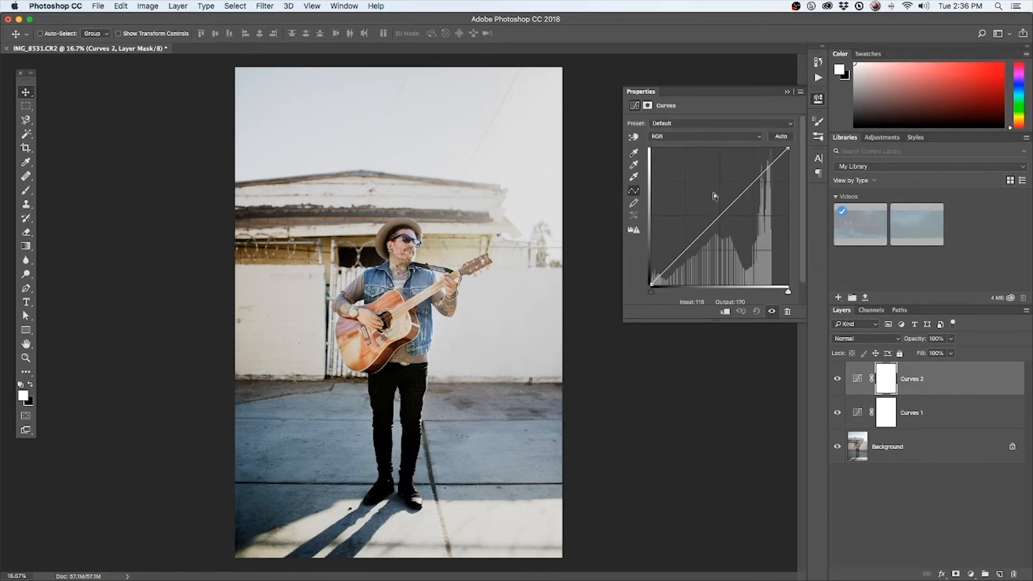
Anchor the midpoint of the Curves 2 curve and raise its black point to give the shadows a faded matte look
left_click(719, 216)
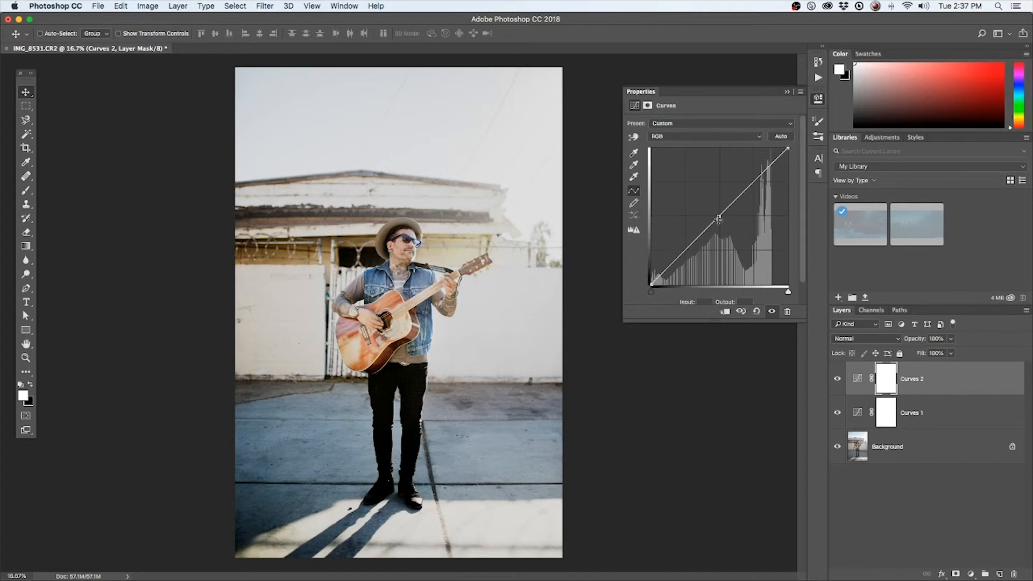
mouse_move(651, 285)
left_mouse_down()
mouse_move(638, 244)
mouse_move(633, 287)
left_mouse_up()
left_click(719, 216)
left_click_drag(651, 282, 646, 264)
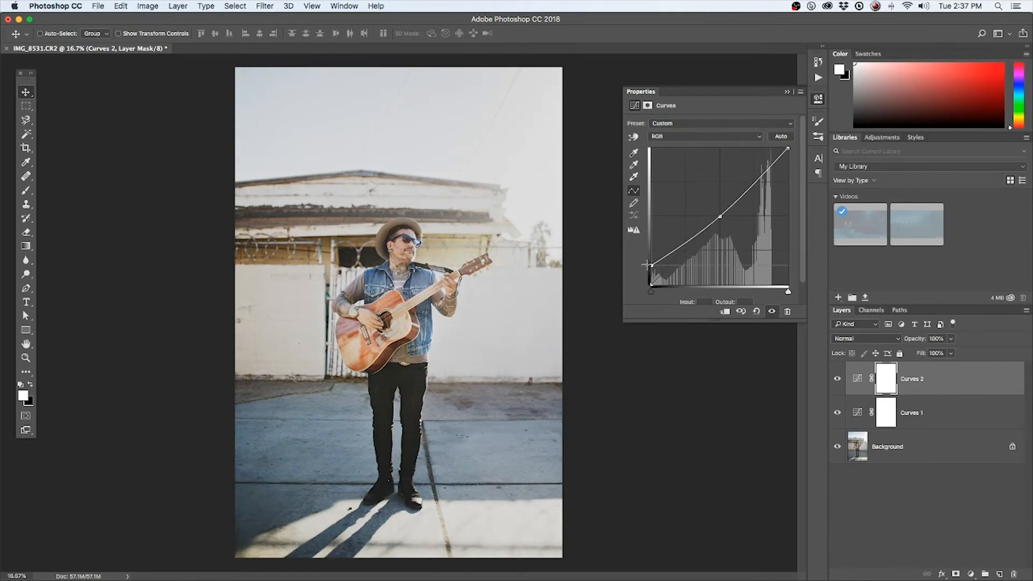
left_click_drag(646, 264, 644, 263)
Compare the Curves 1 curve, lower the Curves 2 black point slightly to reduce the fade, and deselect the layers
left_click(887, 414)
left_click(636, 105)
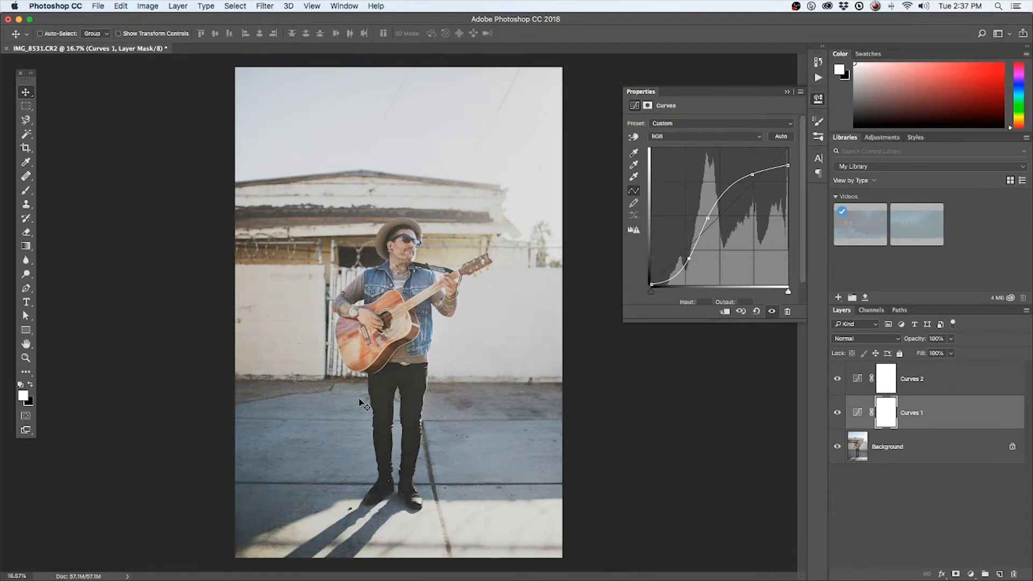
left_click(857, 380)
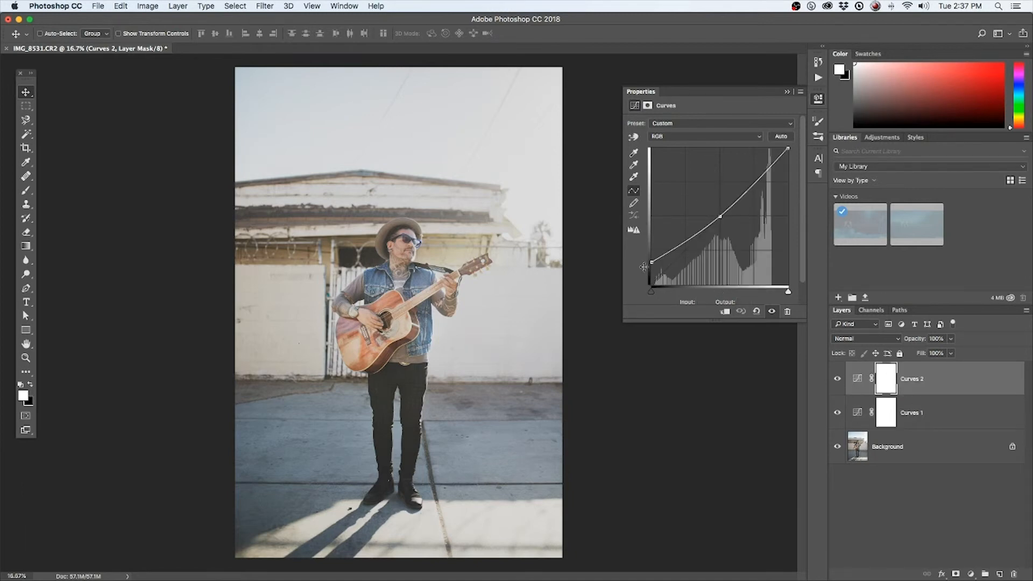
left_click_drag(650, 261, 647, 267)
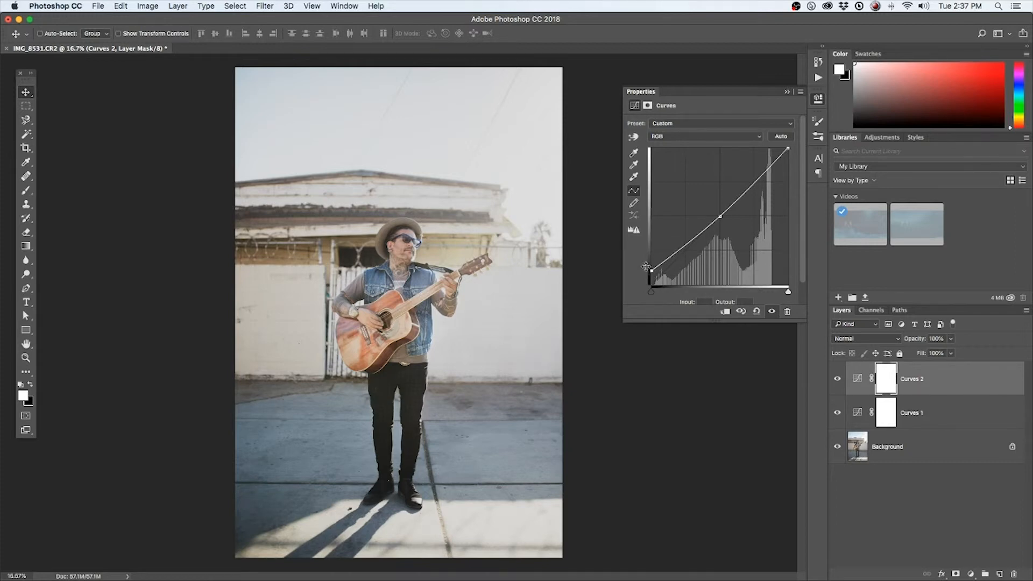
left_click(899, 490)
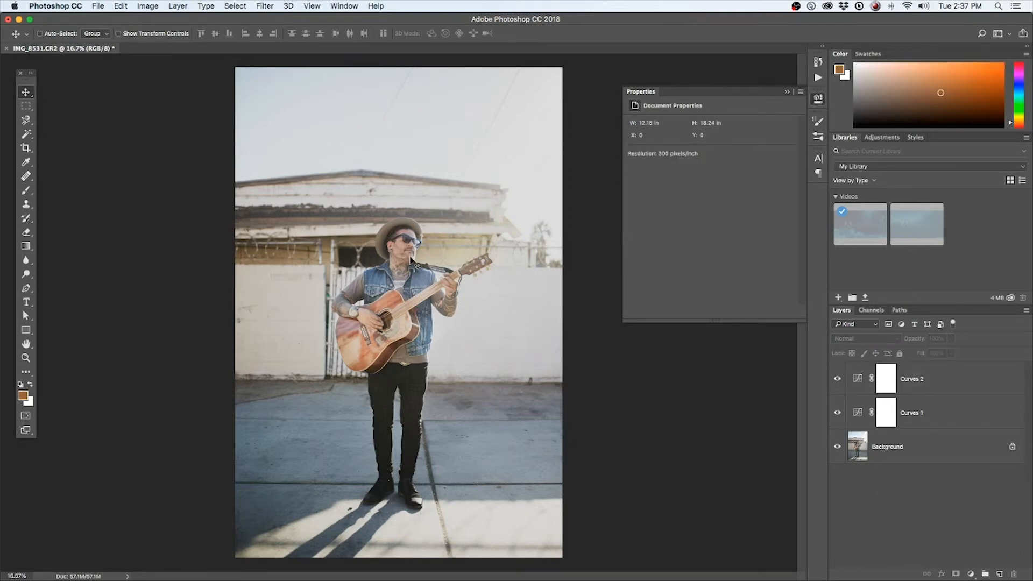
Add a linear Gradient Fill layer at 90° and place it below Curves 1, directly above the Background
left_click(971, 574)
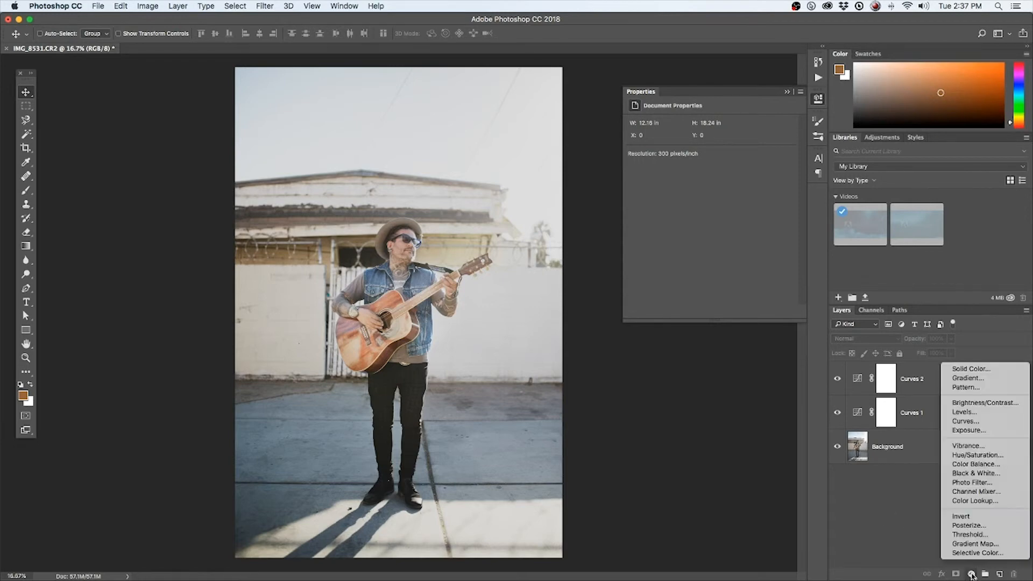
left_click(972, 379)
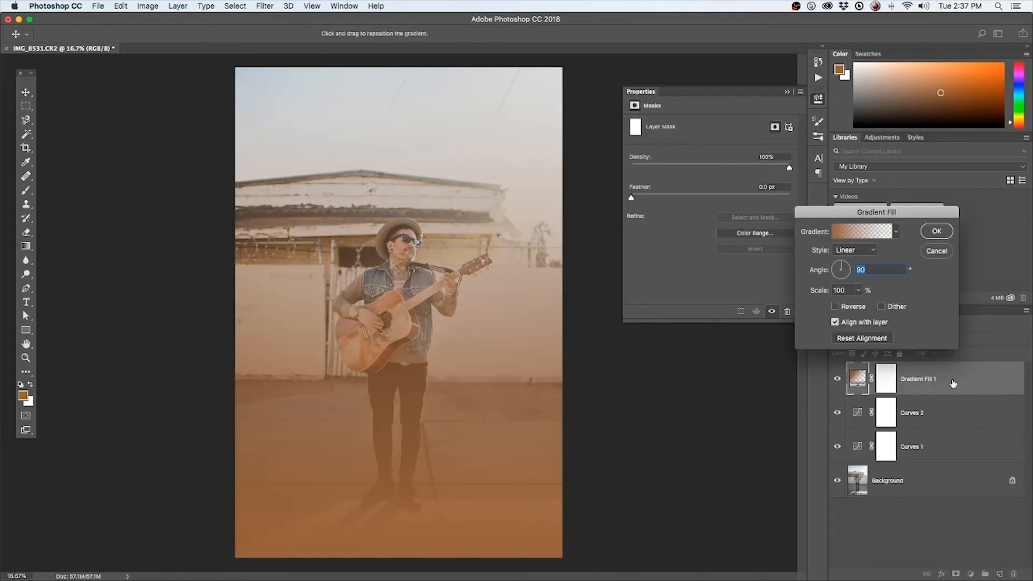
left_click(941, 232)
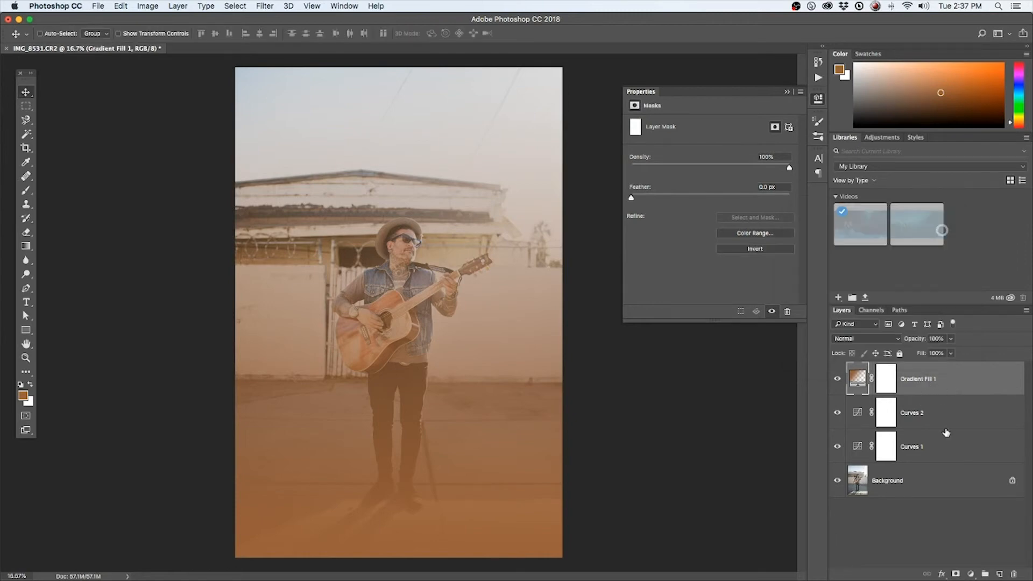
left_click_drag(917, 384, 915, 459)
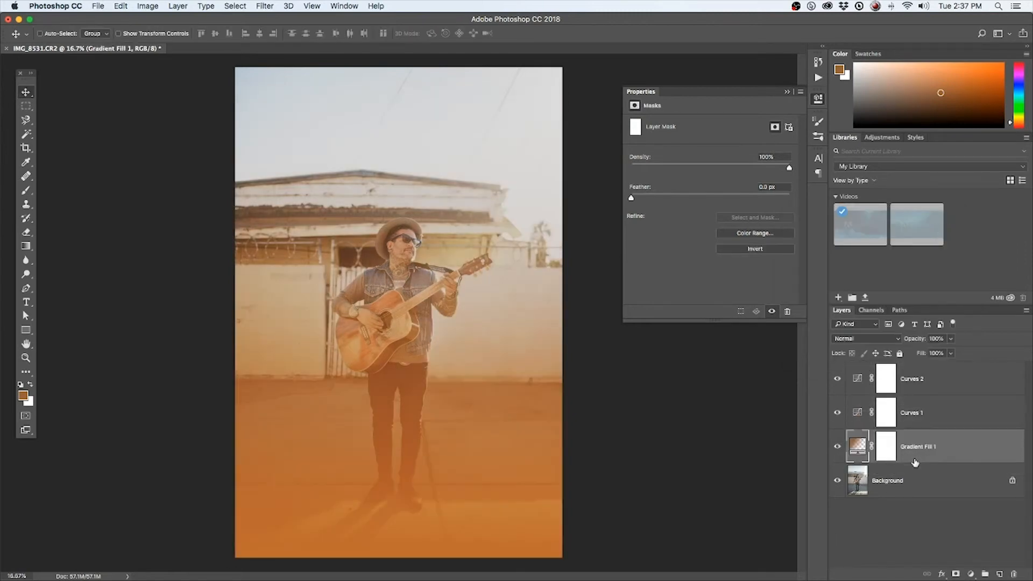
Edit the Gradient Fill 1 gradient and change its starting color stop to light yellow ffe970
double_click(858, 447)
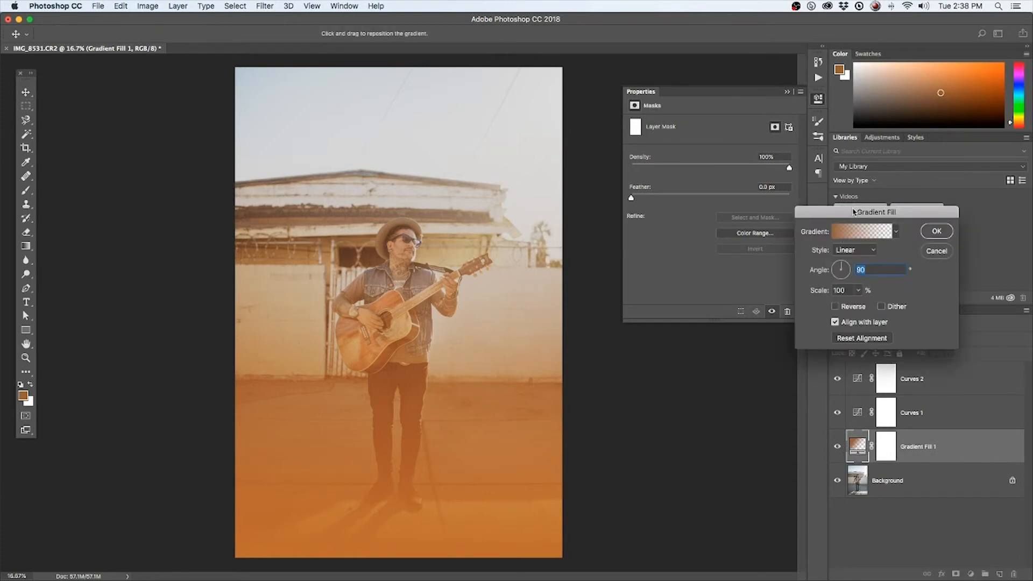
left_click_drag(854, 212, 709, 149)
left_click(782, 287)
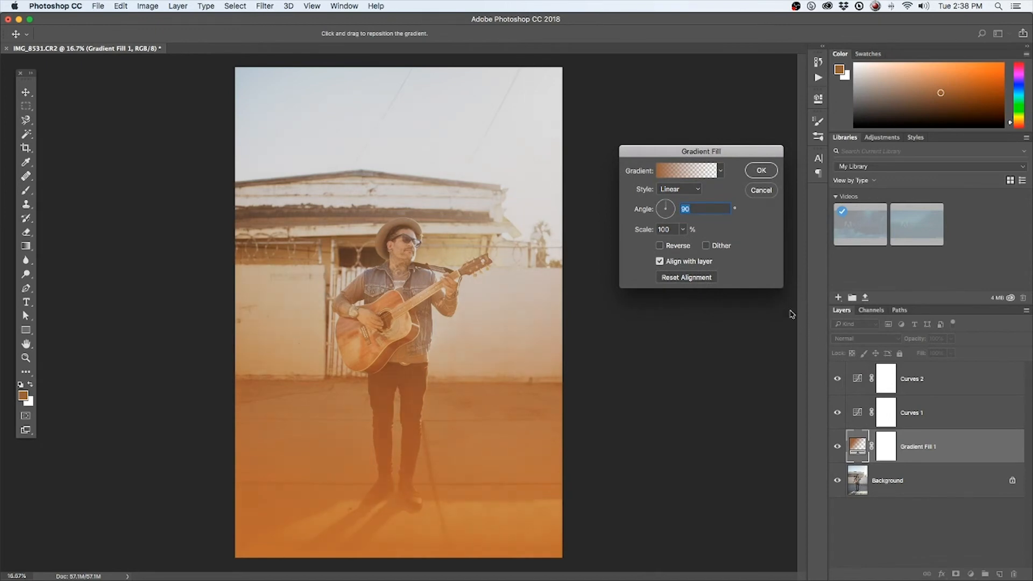
left_click(676, 172)
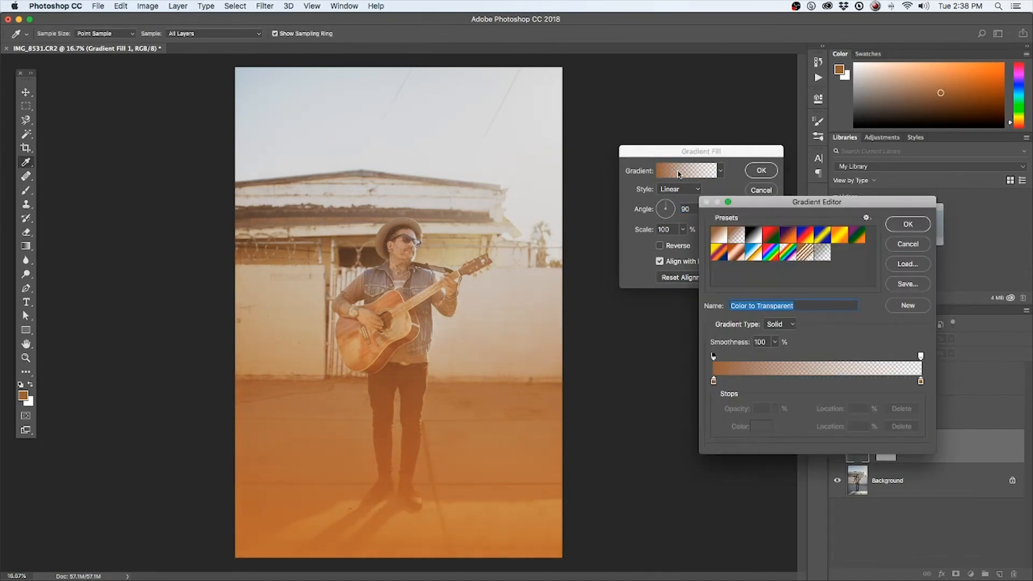
double_click(714, 380)
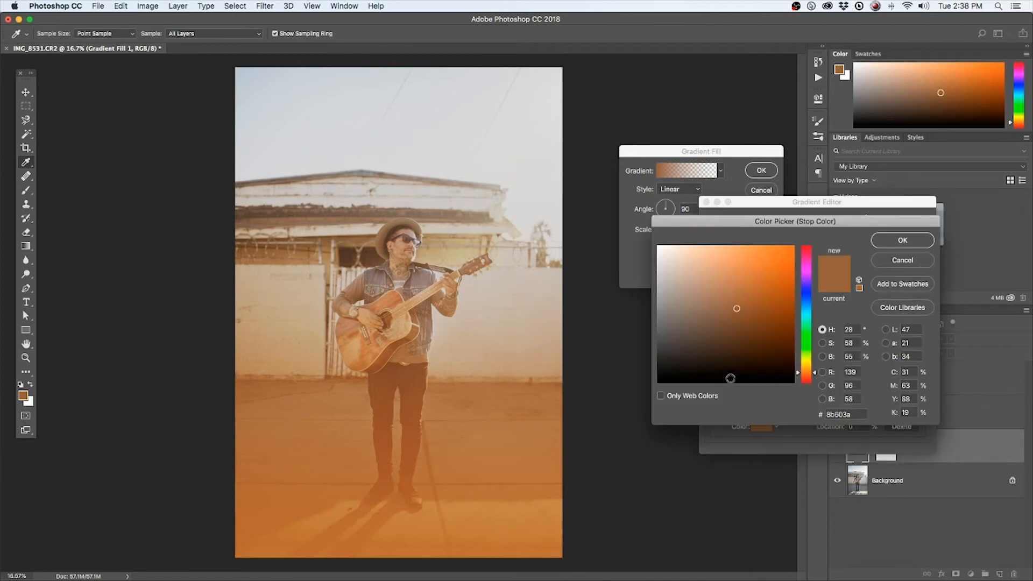
left_click(813, 368)
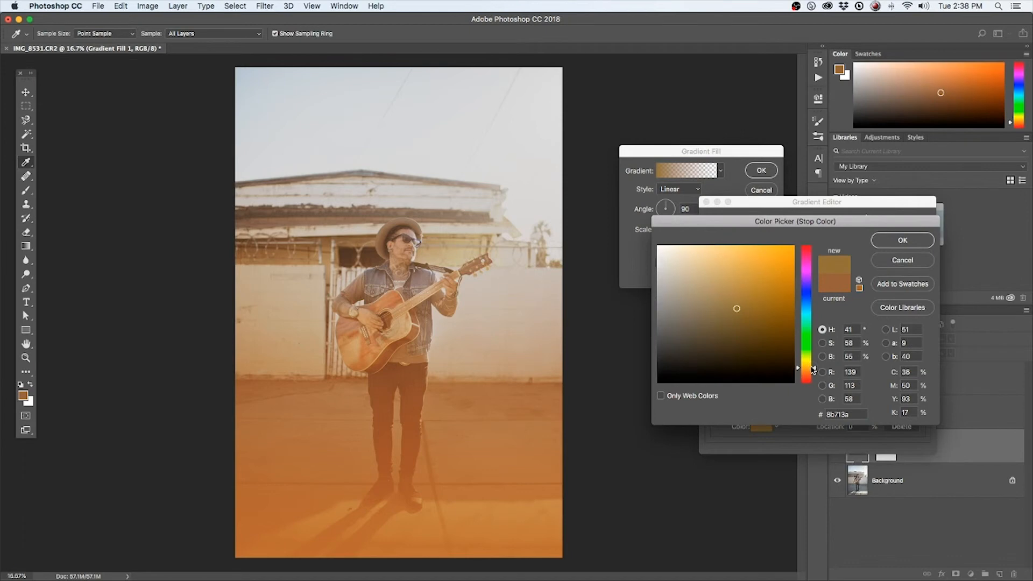
left_click_drag(814, 370, 811, 365)
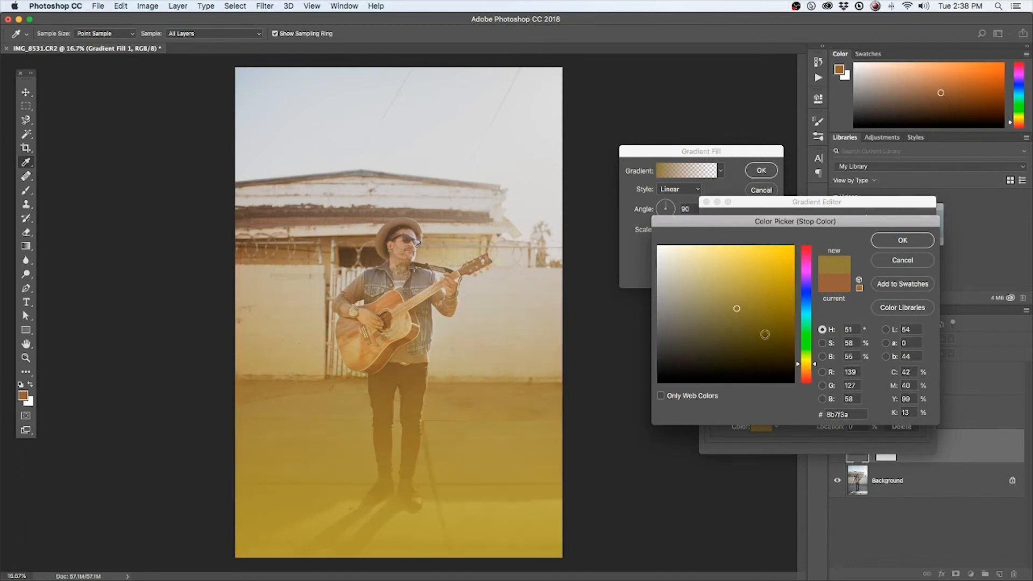
mouse_move(718, 261)
left_mouse_down()
mouse_move(723, 243)
mouse_move(727, 251)
mouse_move(710, 248)
mouse_move(747, 246)
mouse_move(735, 246)
left_mouse_up()
left_click(735, 245)
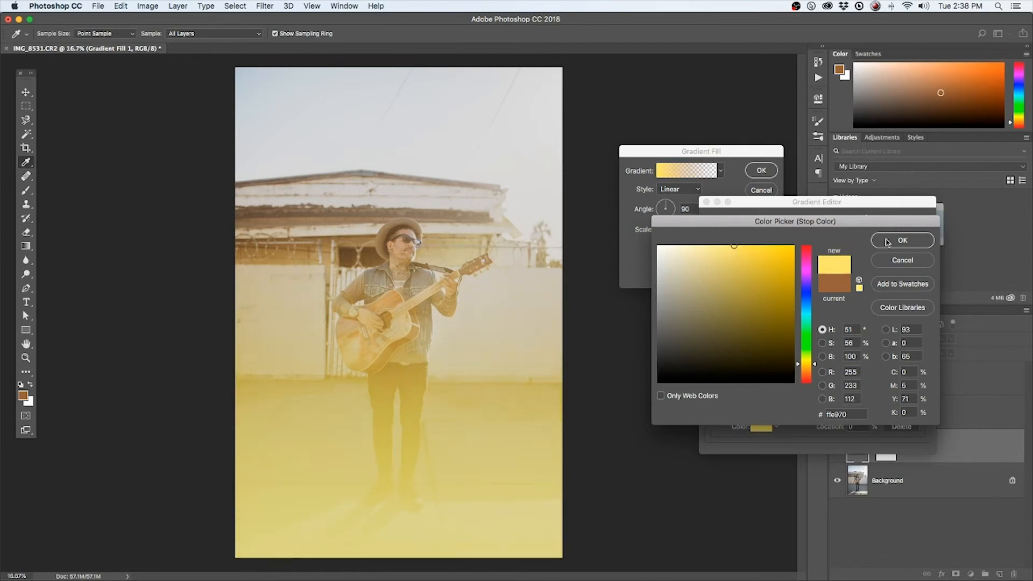
left_click(903, 242)
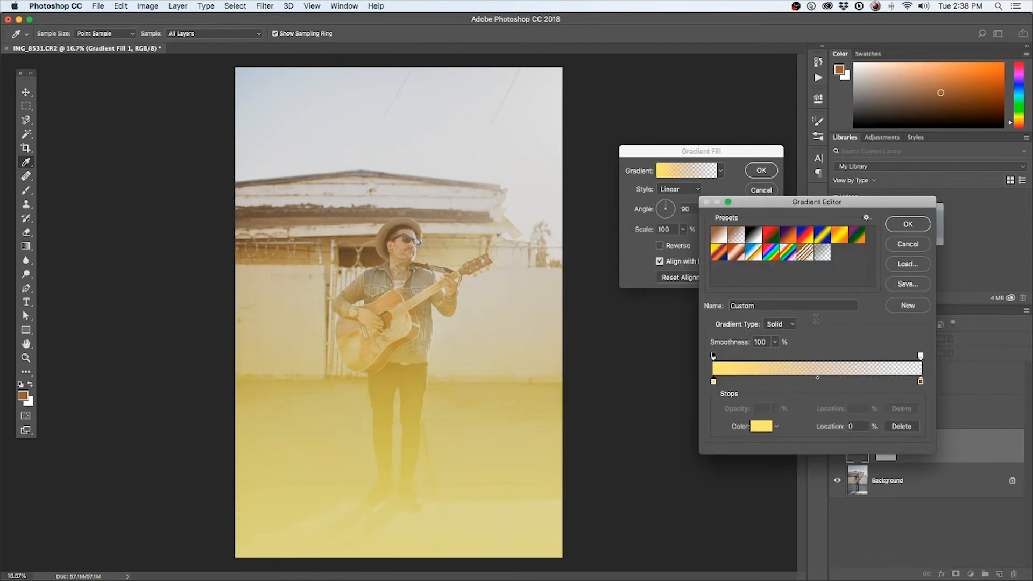
Change the gradient's end color stop to white ffffff and accept the edited gradient
double_click(920, 382)
left_click_drag(685, 262, 658, 245)
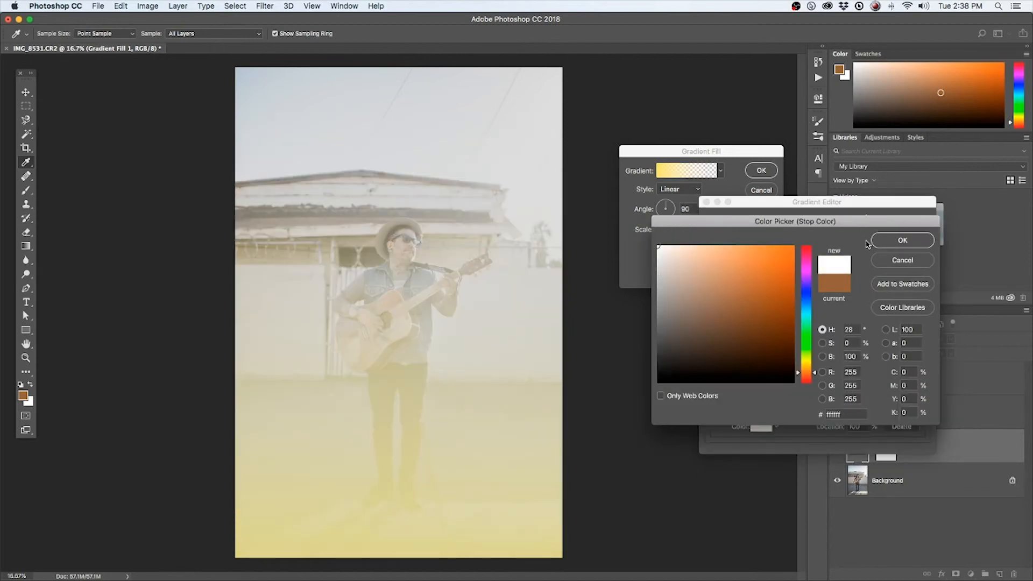
left_click(902, 244)
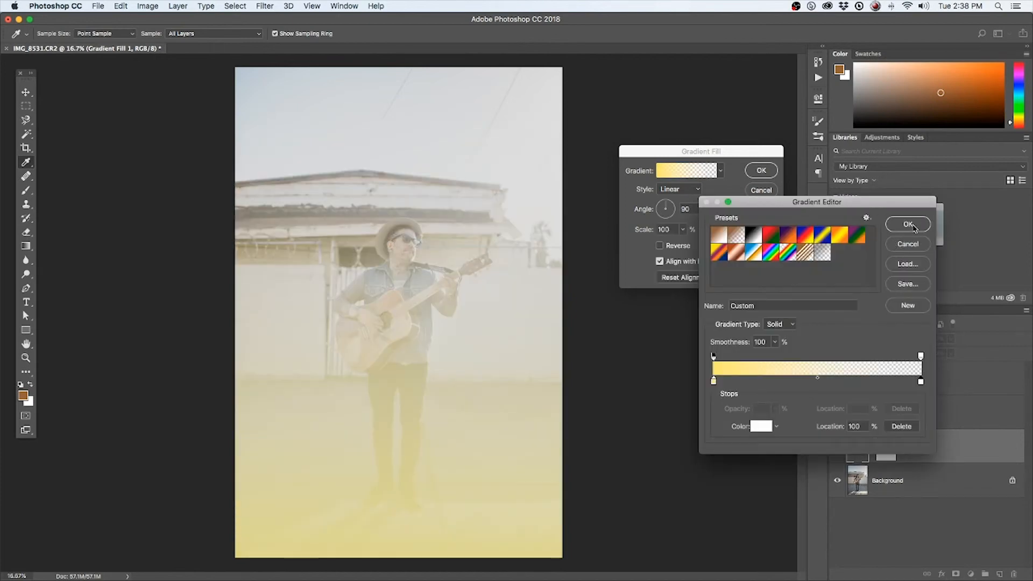
left_click(909, 225)
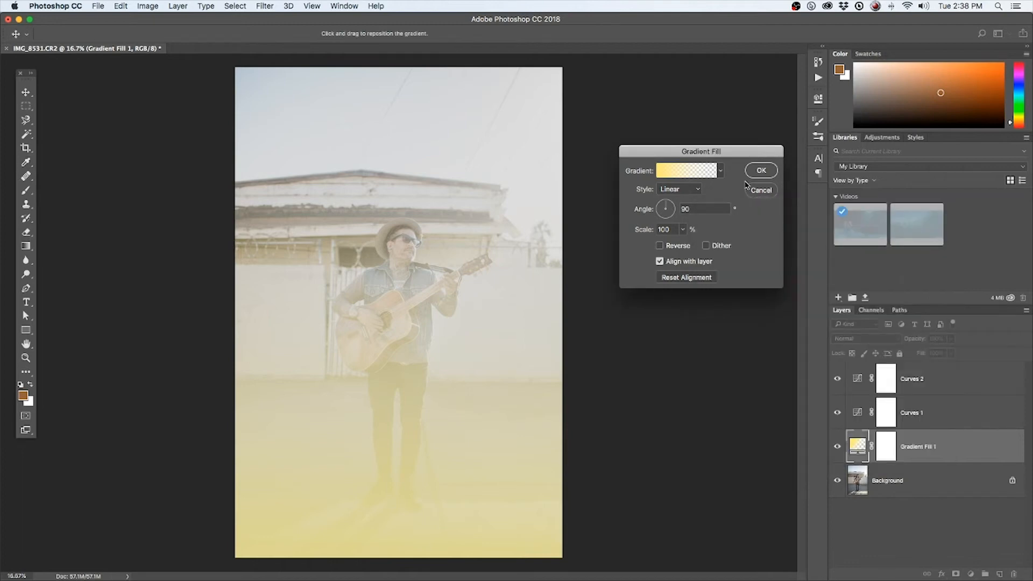
Make the gradient fill Radial, center it on the photo's right edge beside the guitar's headstock, and scale it to 188%
left_click(679, 191)
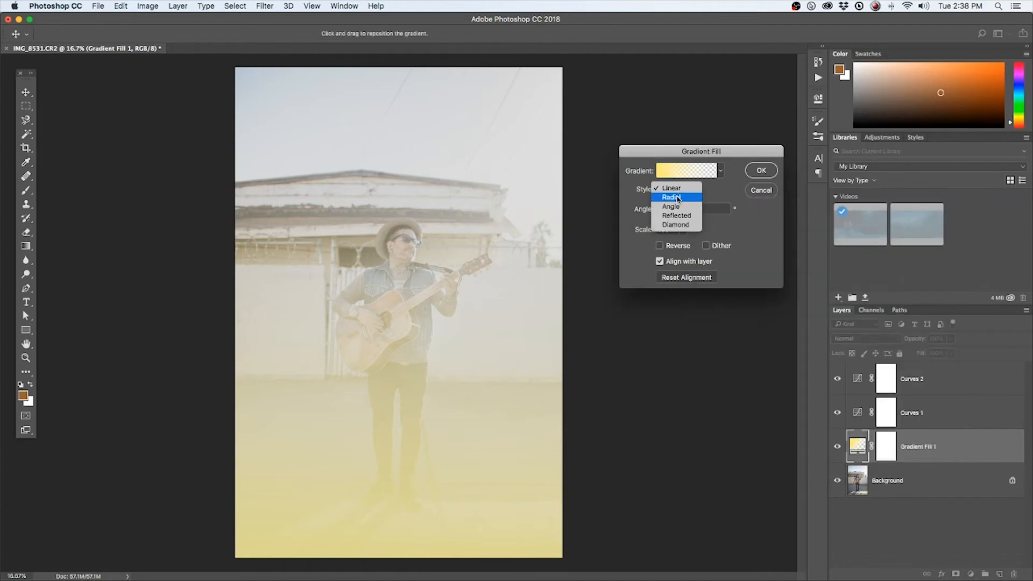
left_click(678, 199)
left_click_drag(456, 339, 572, 258)
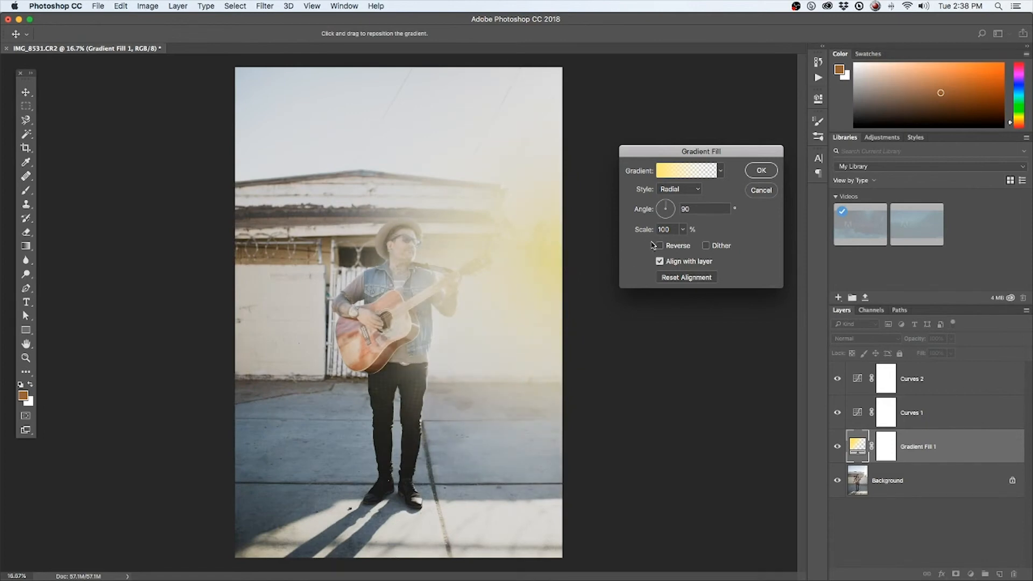
left_click_drag(683, 229, 686, 245)
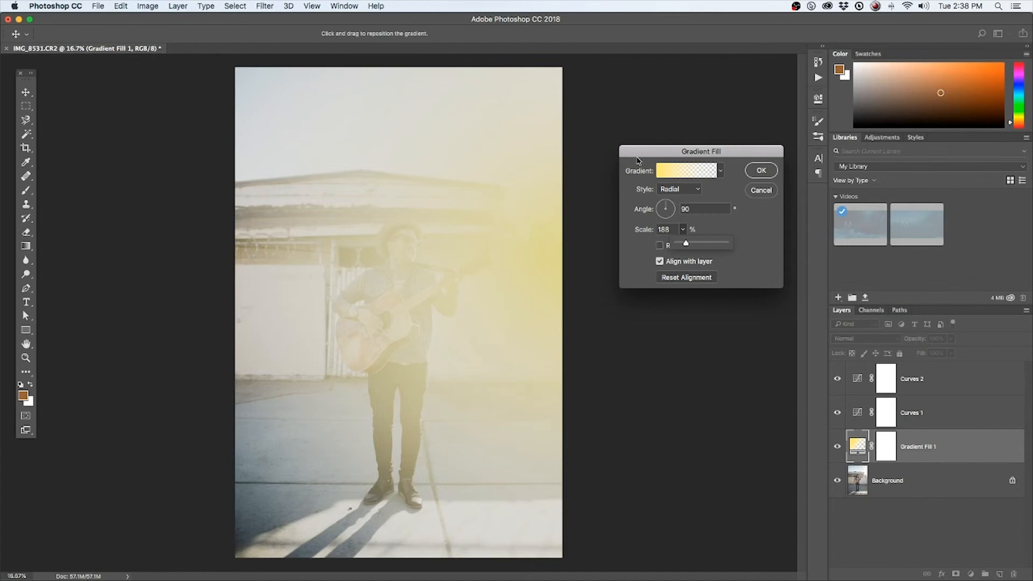
Nudge the radial gradient slightly upward beside the headstock, set its scale to 243%, and accept the gradient fill
left_click_drag(532, 264, 528, 249)
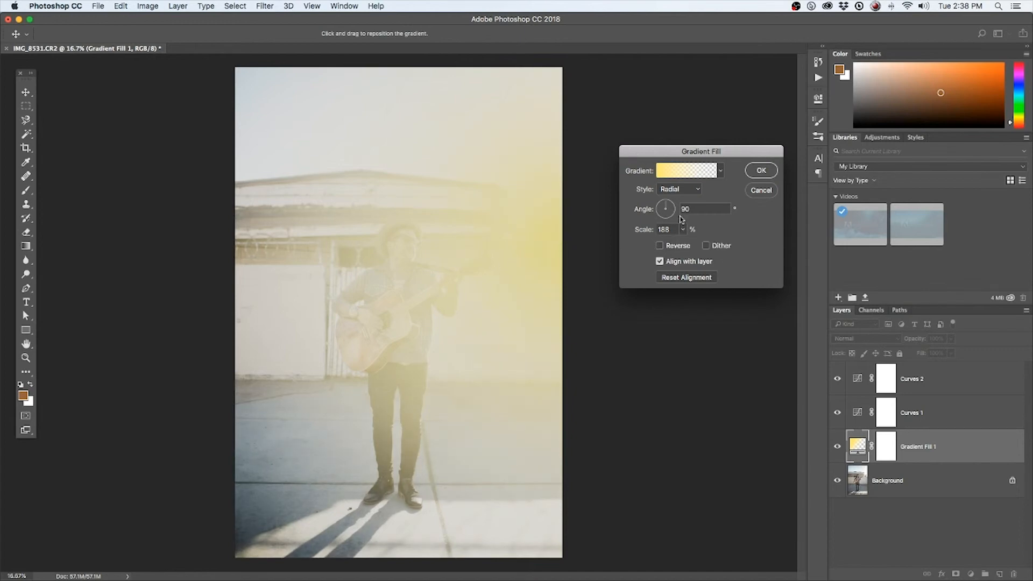
left_click(684, 230)
left_click_drag(683, 245, 685, 245)
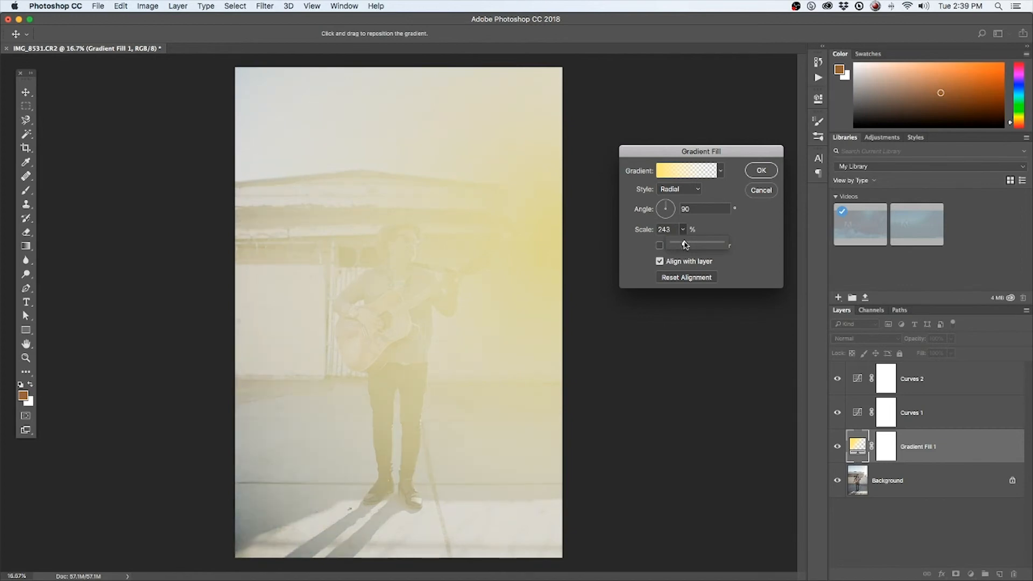
left_click(763, 173)
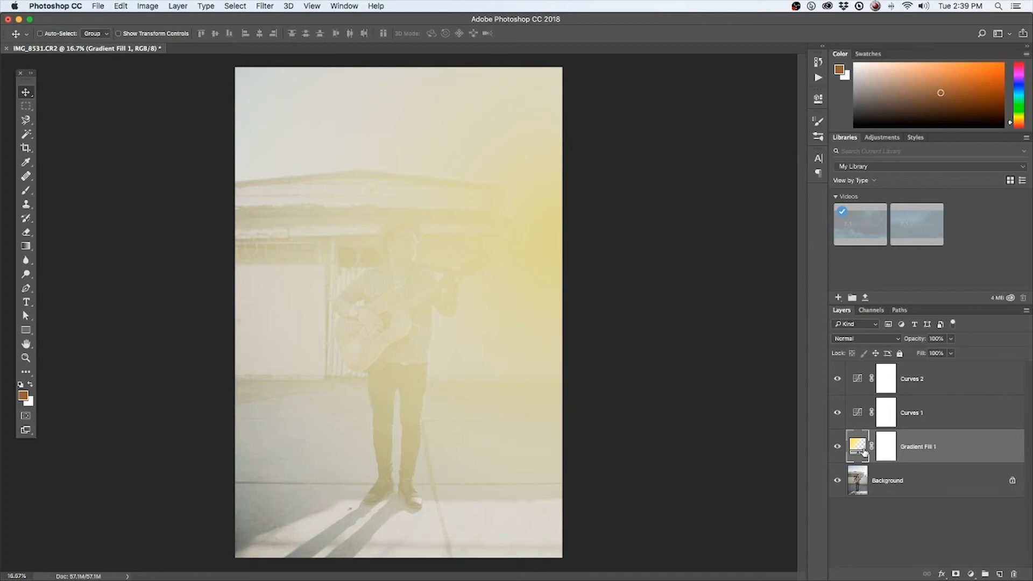
Set the Gradient Fill 1 layer's blend mode to Hard Light and its opacity to 16%
left_click(847, 338)
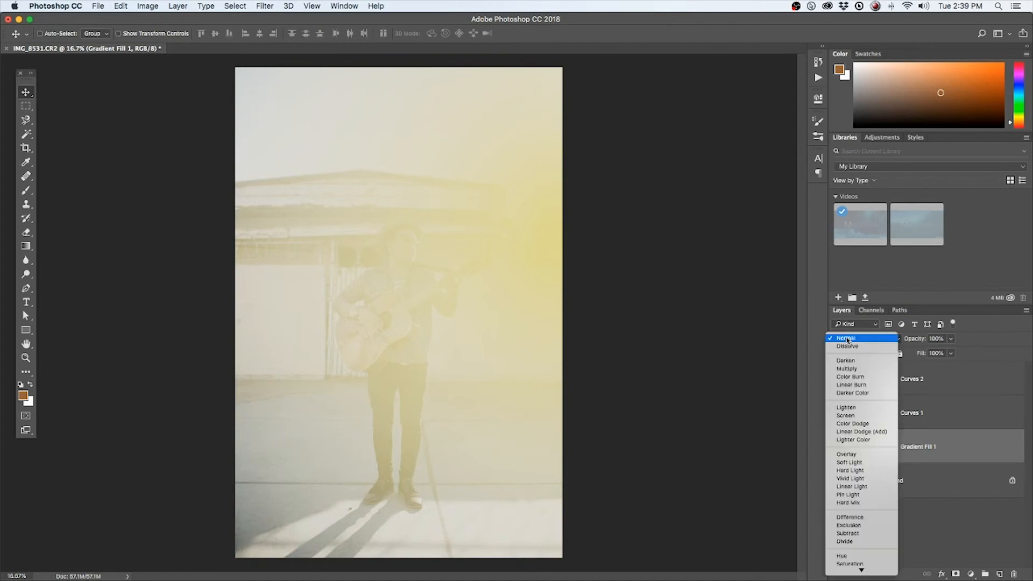
left_click(873, 471)
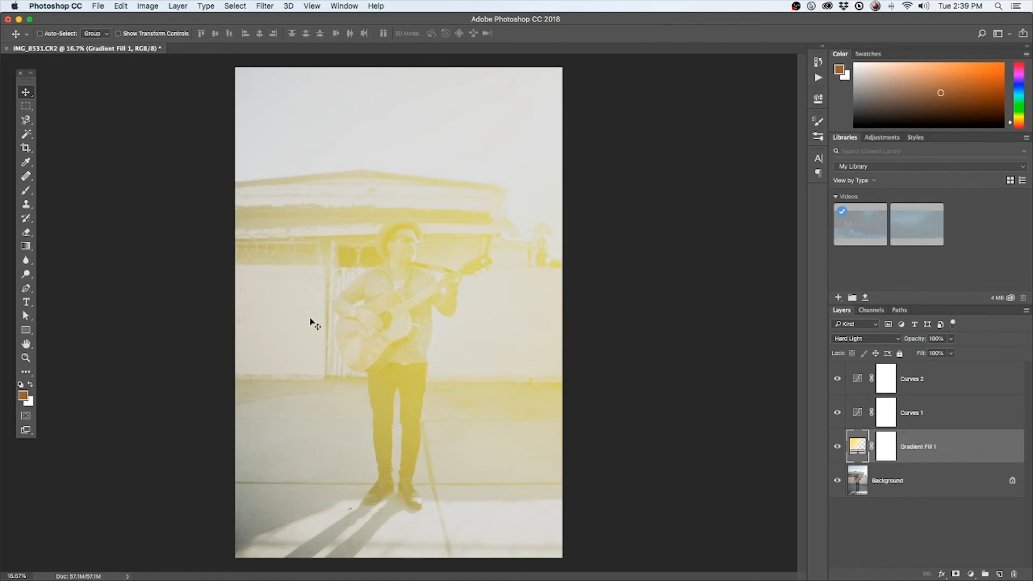
left_click(951, 353)
mouse_move(922, 355)
left_mouse_down()
mouse_move(890, 354)
mouse_move(911, 355)
left_mouse_up()
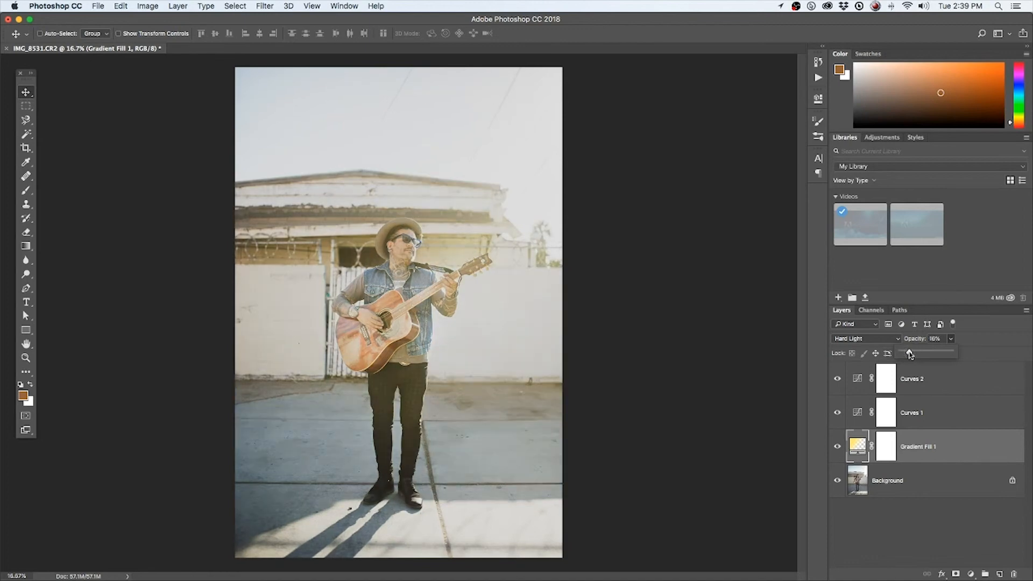
mouse_move(910, 355)
left_mouse_down()
mouse_move(946, 354)
mouse_move(900, 354)
mouse_move(912, 354)
left_mouse_up()
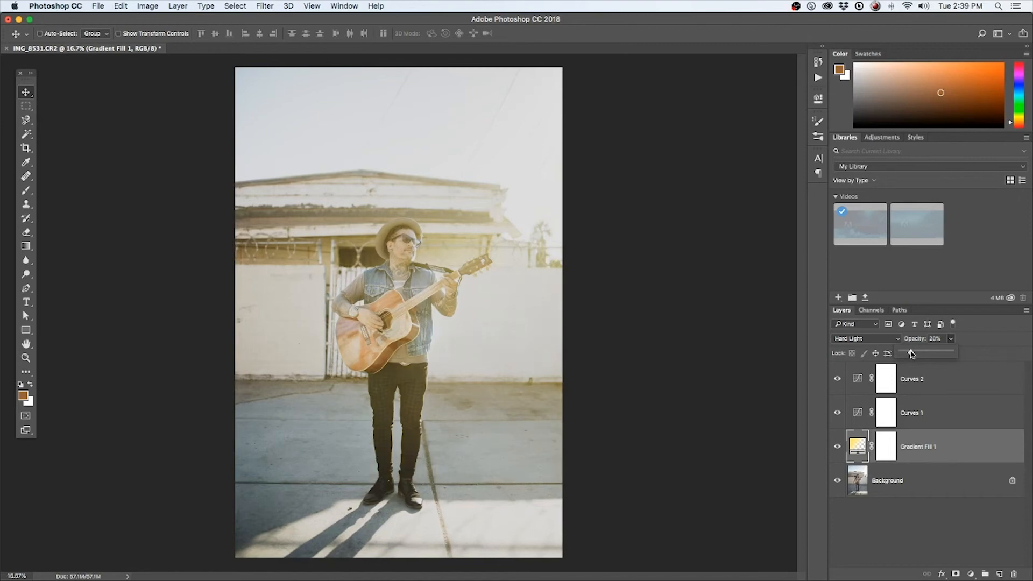
left_click_drag(912, 354, 909, 353)
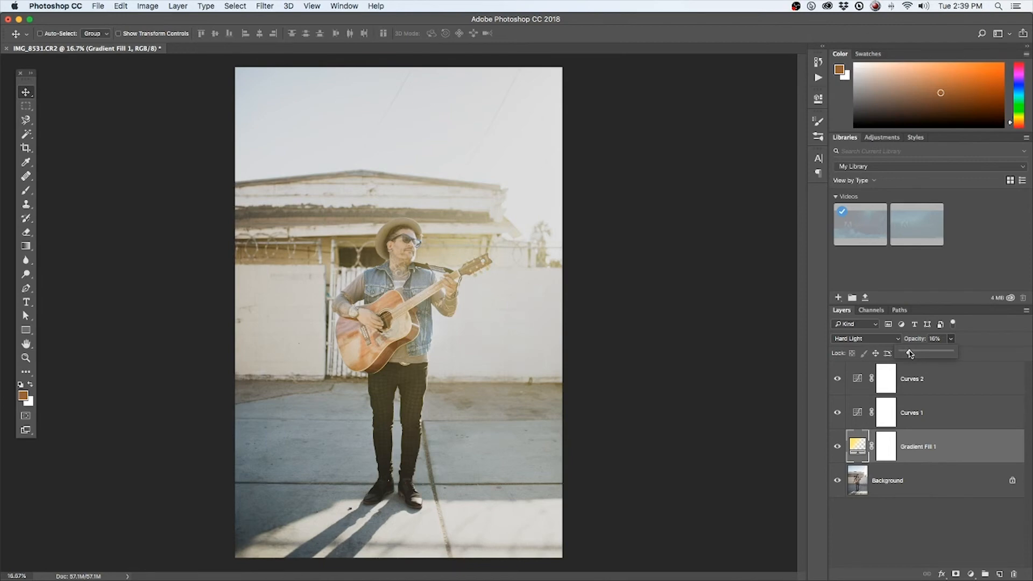
Reopen the Curves 1 adjustment and raise the highlight end of its RGB curve to brighten the highlights
left_click(917, 414)
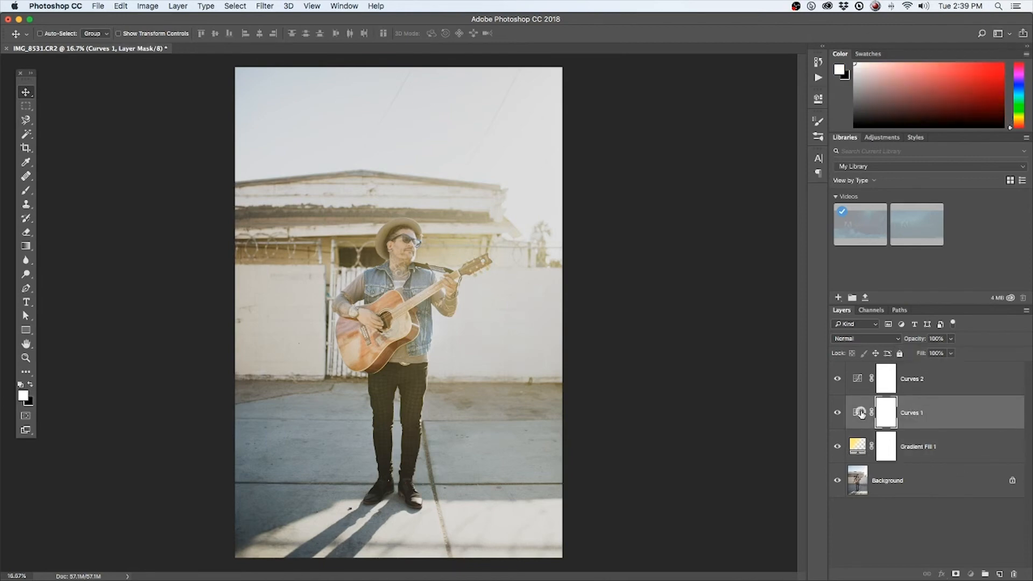
double_click(861, 414)
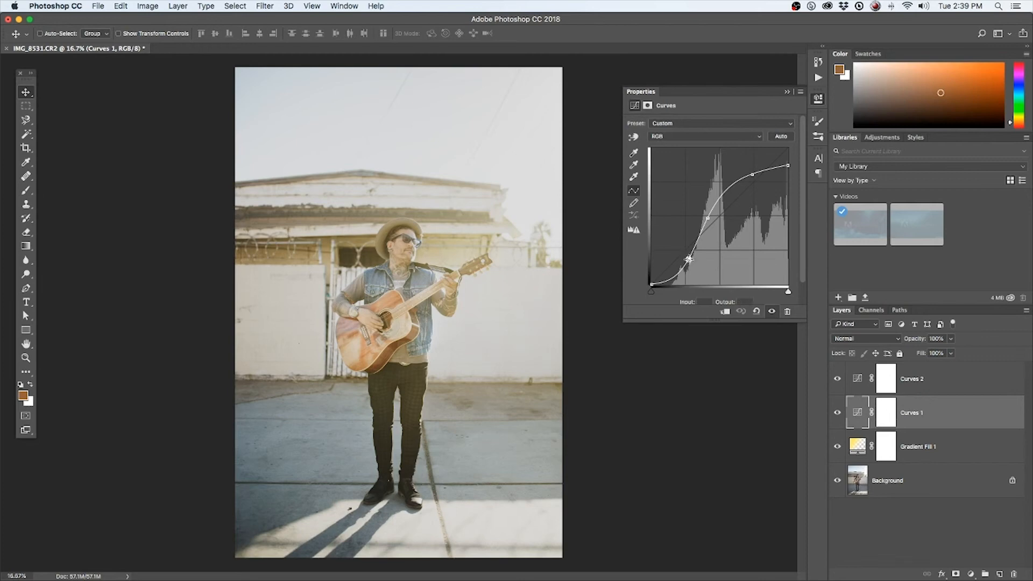
left_click_drag(689, 259, 690, 259)
left_click(708, 219)
left_click_drag(753, 174, 796, 164)
Lower the shadow and midtone points of the Curves 1 RGB curve to deepen the contrast
left_click_drag(690, 261, 689, 259)
left_click_drag(708, 220, 709, 221)
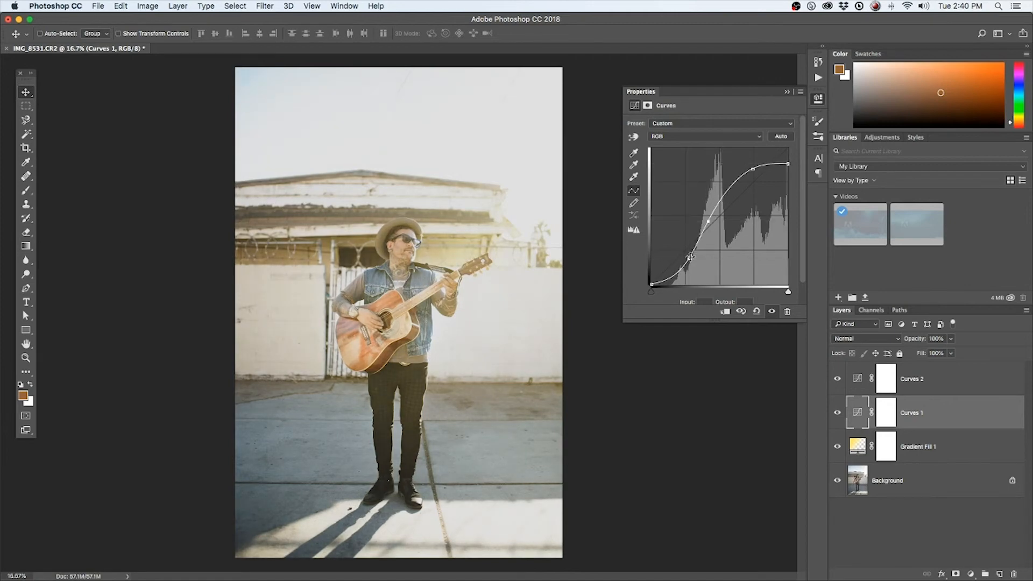
left_click_drag(689, 259, 689, 262)
left_click_drag(708, 220, 708, 225)
left_click_drag(688, 263, 687, 266)
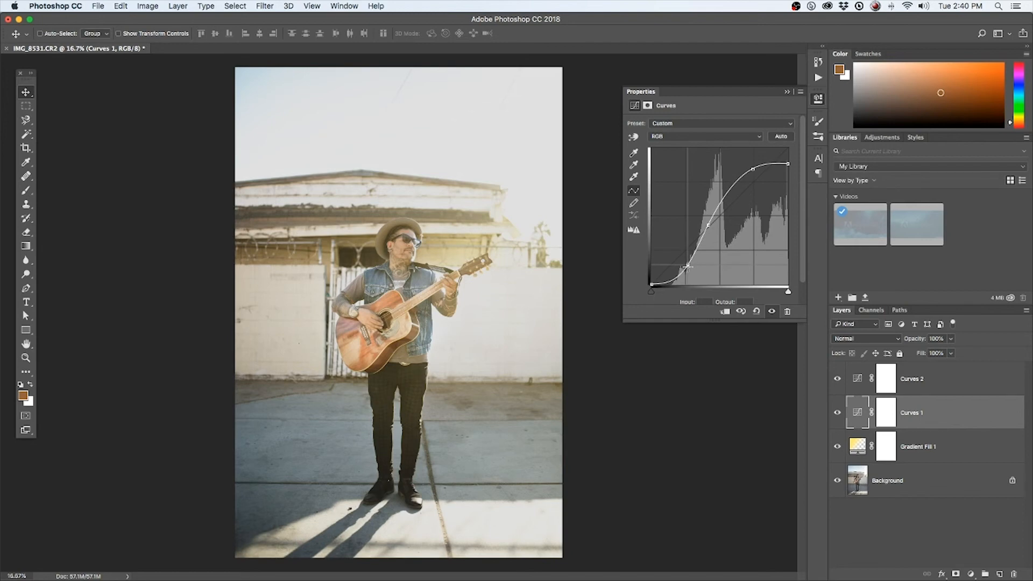
left_click_drag(710, 228, 706, 227)
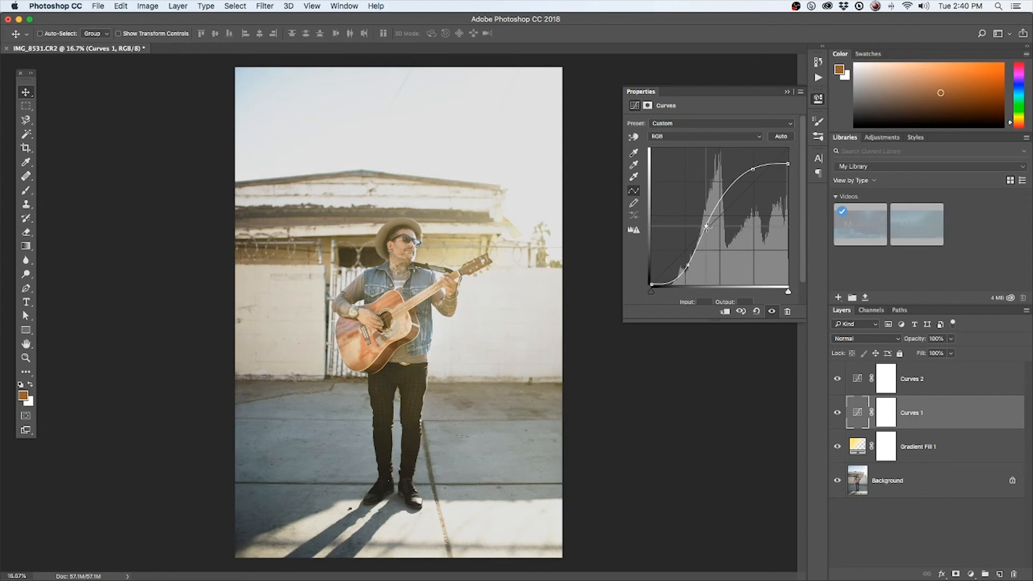
Move the Curves 1 black point inward to darken the blacks, fine-tune the shadow point, and deselect the layer
left_click(688, 266)
left_click_drag(652, 292, 668, 292)
left_click(689, 267)
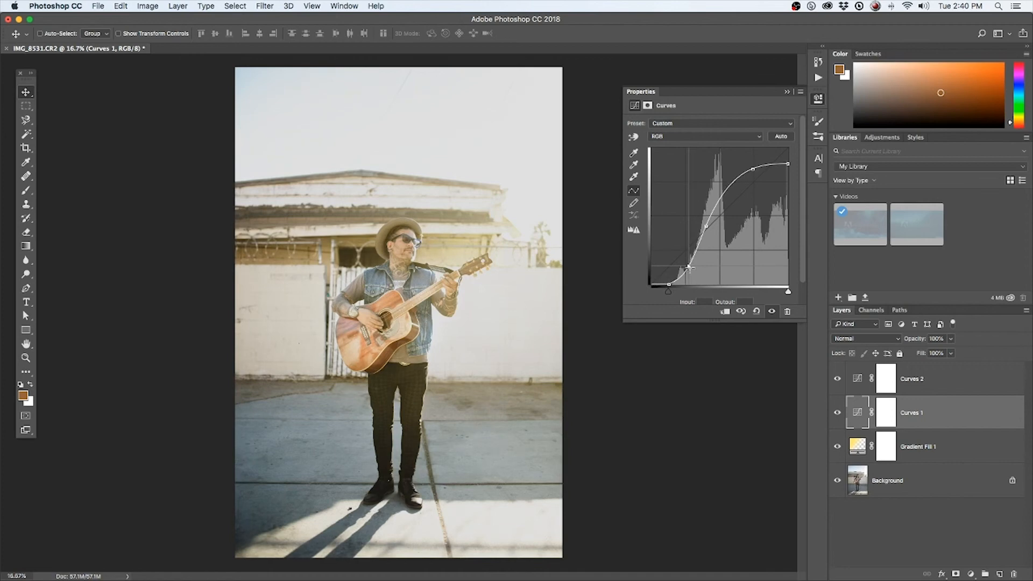
left_click_drag(689, 267, 687, 267)
left_click(891, 521)
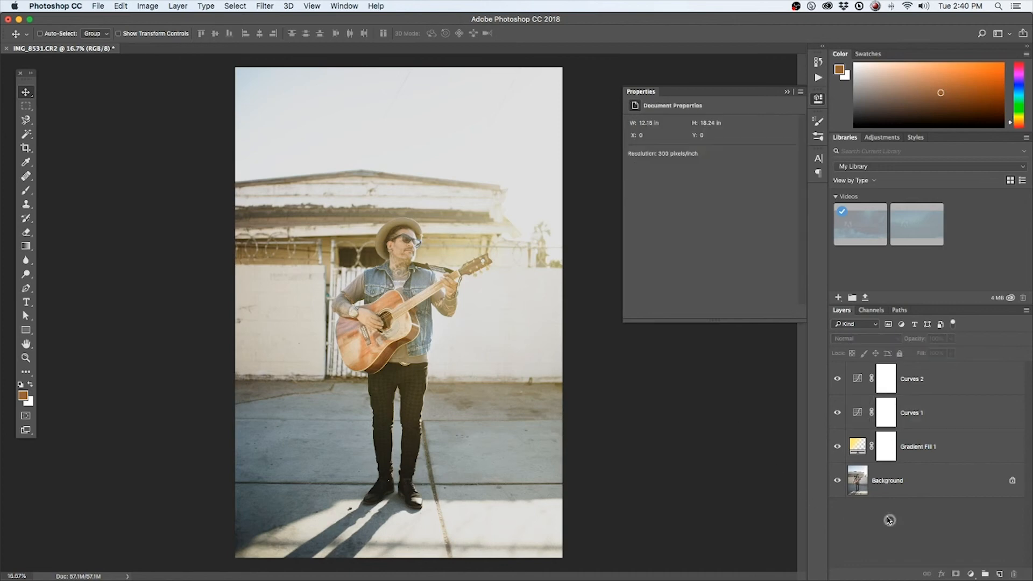
Duplicate the Gradient Fill 1 layer within the same document as Gradient Fill 1 copy
right_click(888, 443)
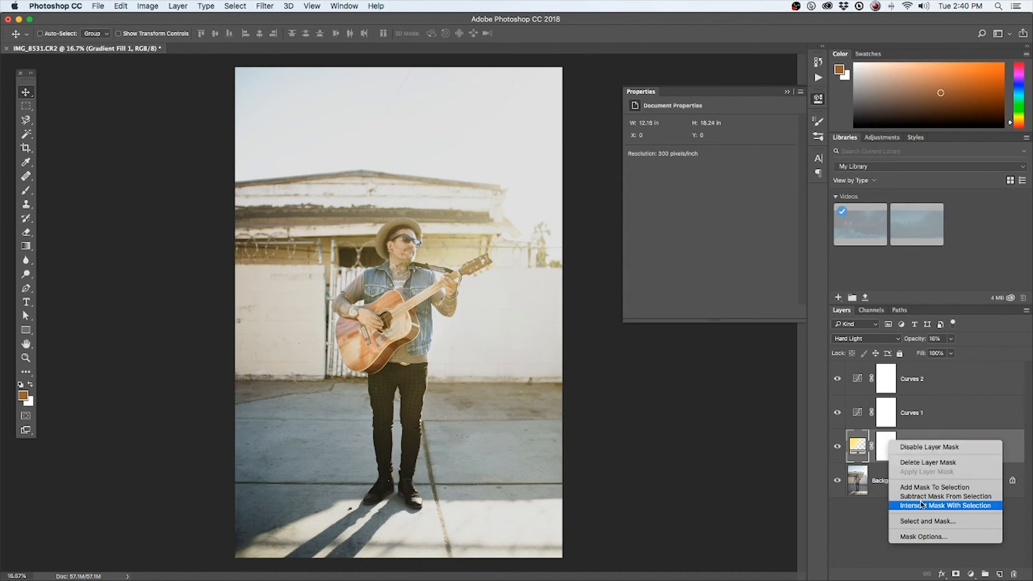
left_click(864, 528)
right_click(942, 444)
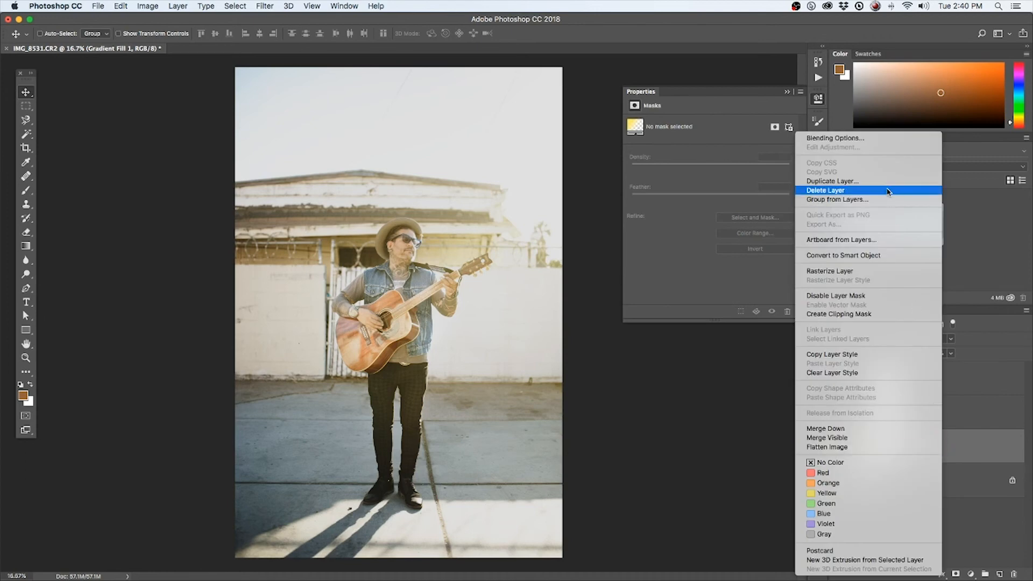
left_click(872, 182)
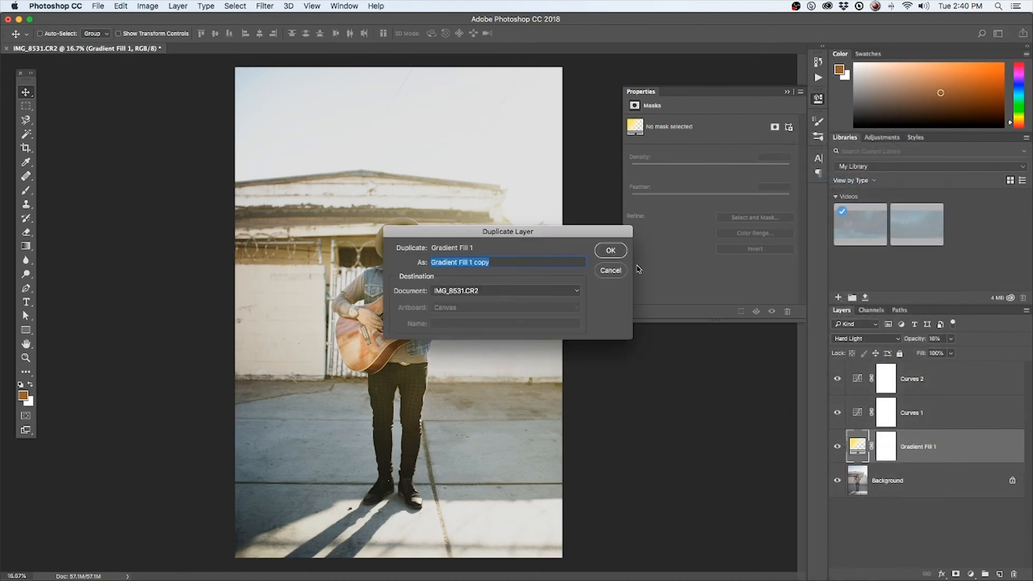
left_click(609, 250)
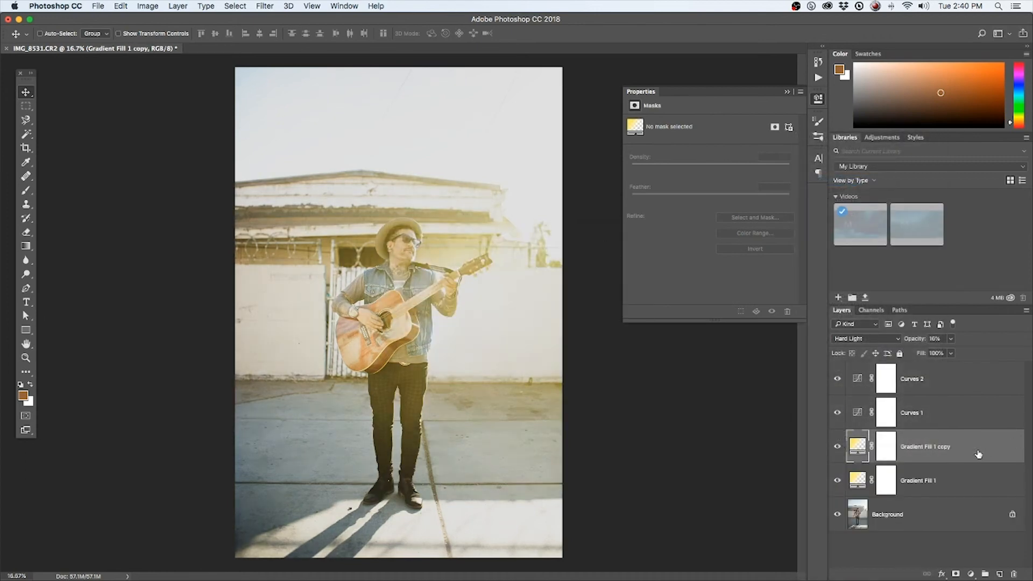
Set the duplicated gradient layer's blend mode to Screen and its opacity to 100%
left_click(860, 338)
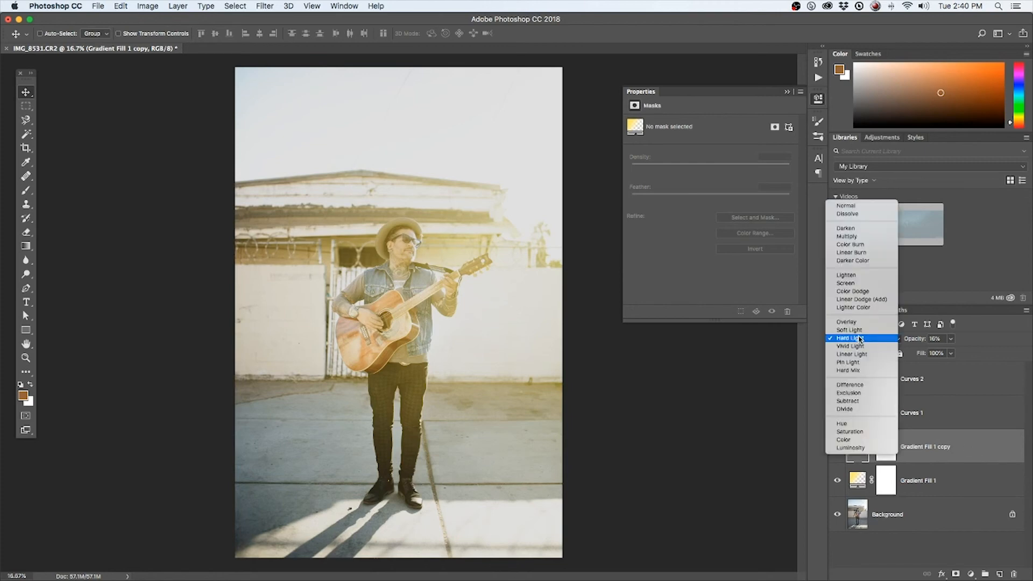
left_click(855, 288)
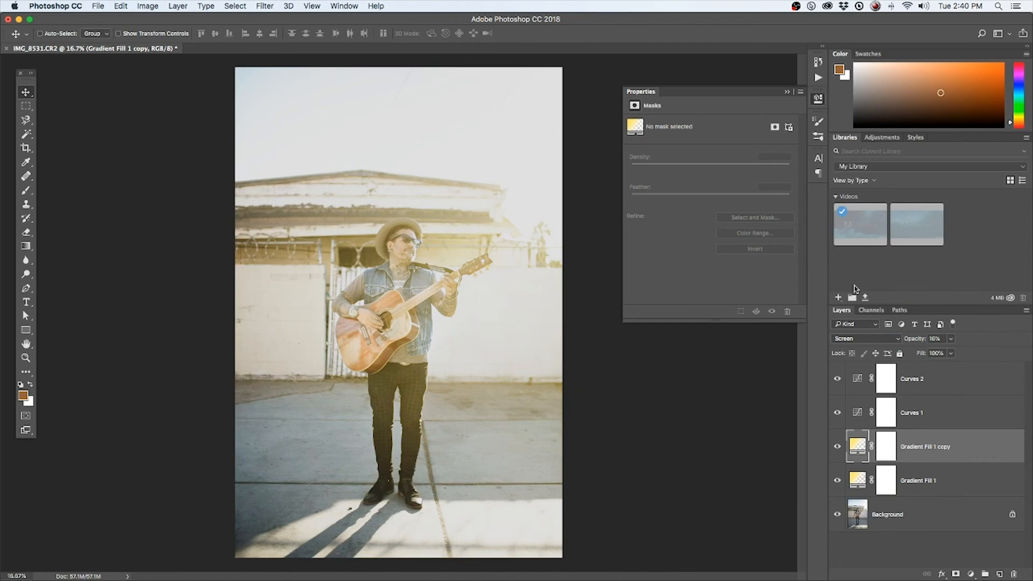
left_click(951, 353)
left_click_drag(959, 353, 1012, 353)
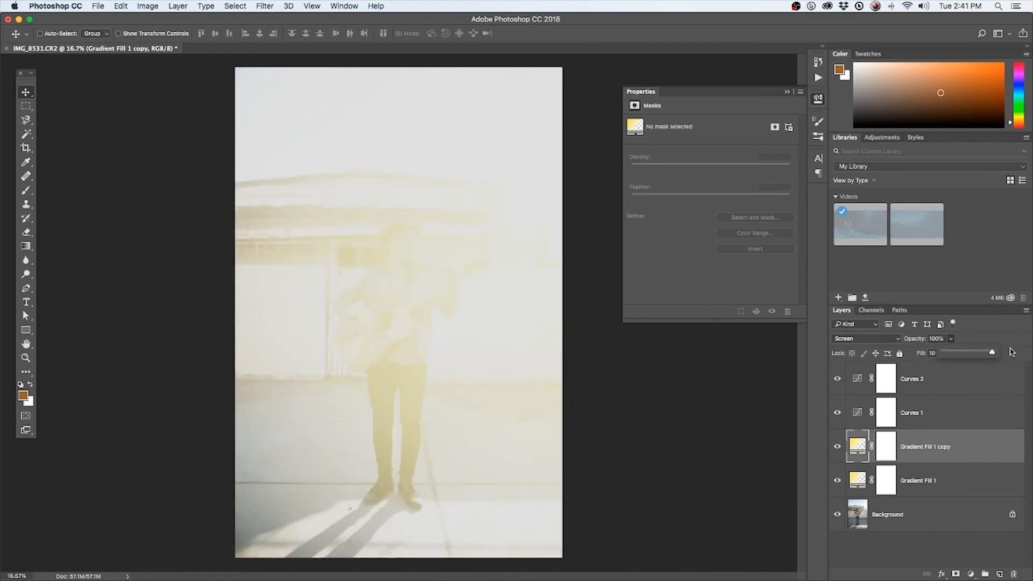
left_click(911, 549)
Open the duplicated gradient's fill settings and reduce its scale to 34%
left_click(860, 449)
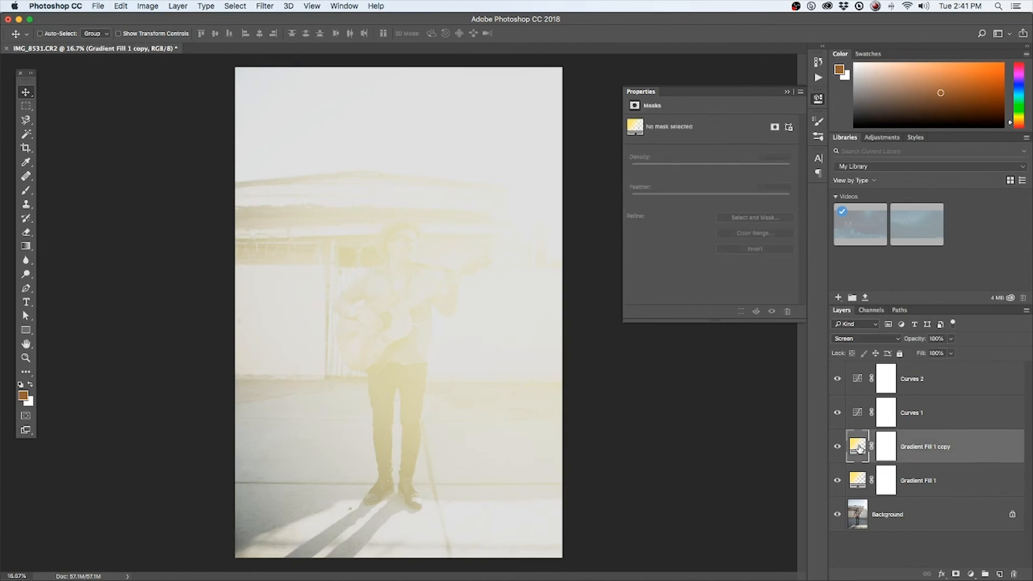
double_click(860, 449)
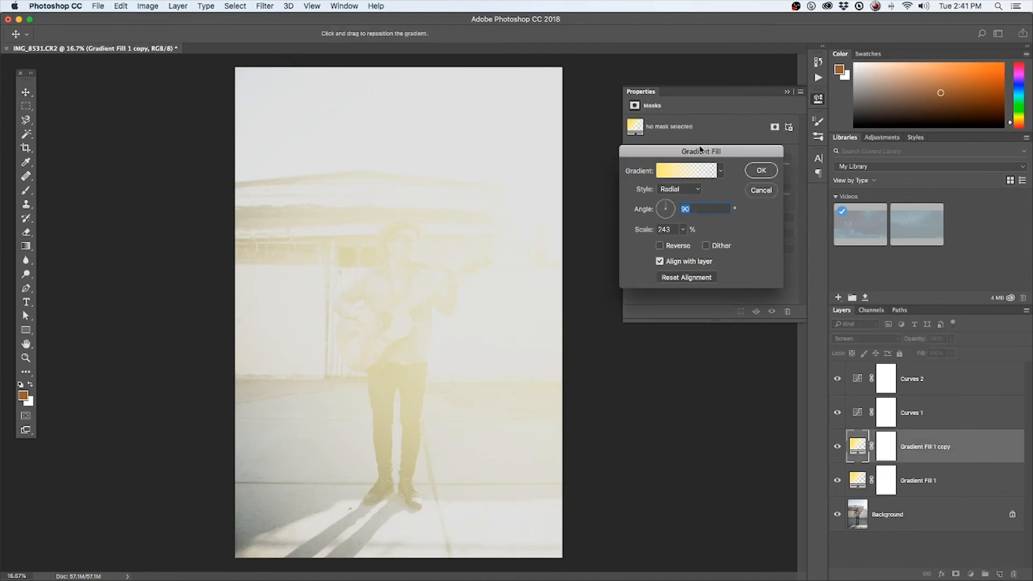
left_click_drag(701, 150, 711, 164)
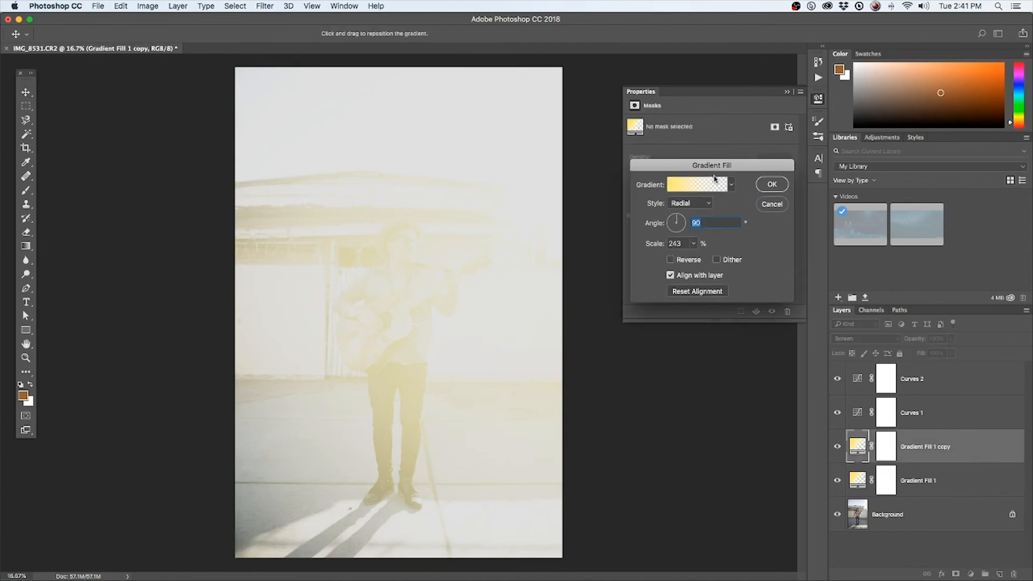
left_click(694, 243)
left_click_drag(688, 257, 684, 259)
Change the duplicated gradient's starting color stop to pale cream fef9db and accept the gradient fill
left_click(674, 186)
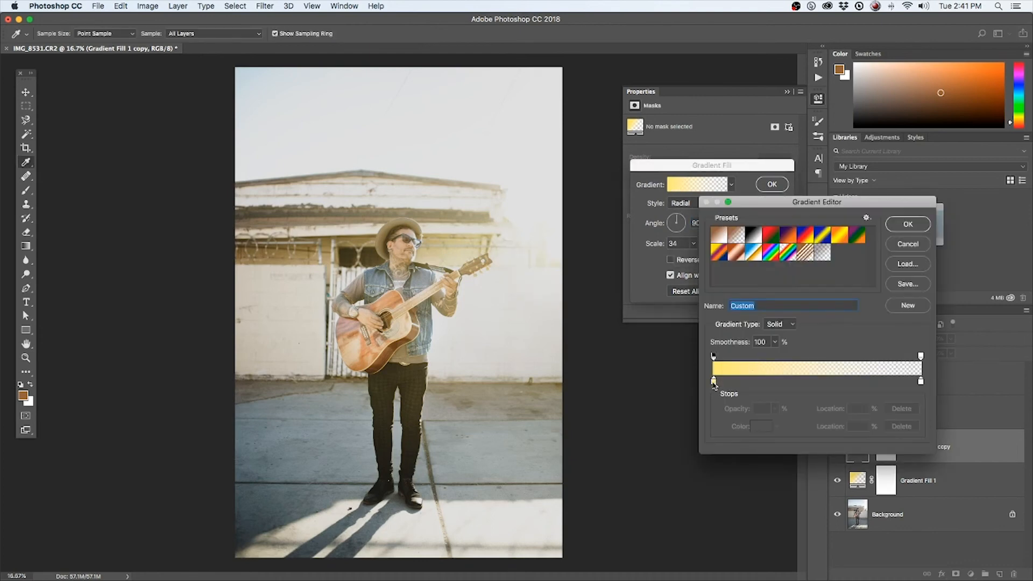
double_click(714, 381)
left_click_drag(708, 247, 676, 245)
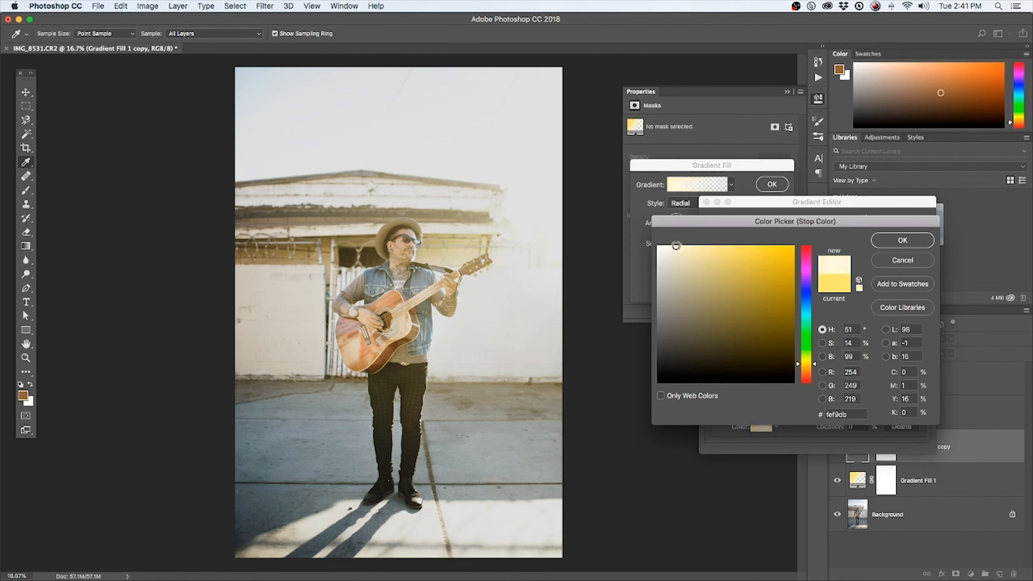
left_click(901, 241)
left_click(908, 224)
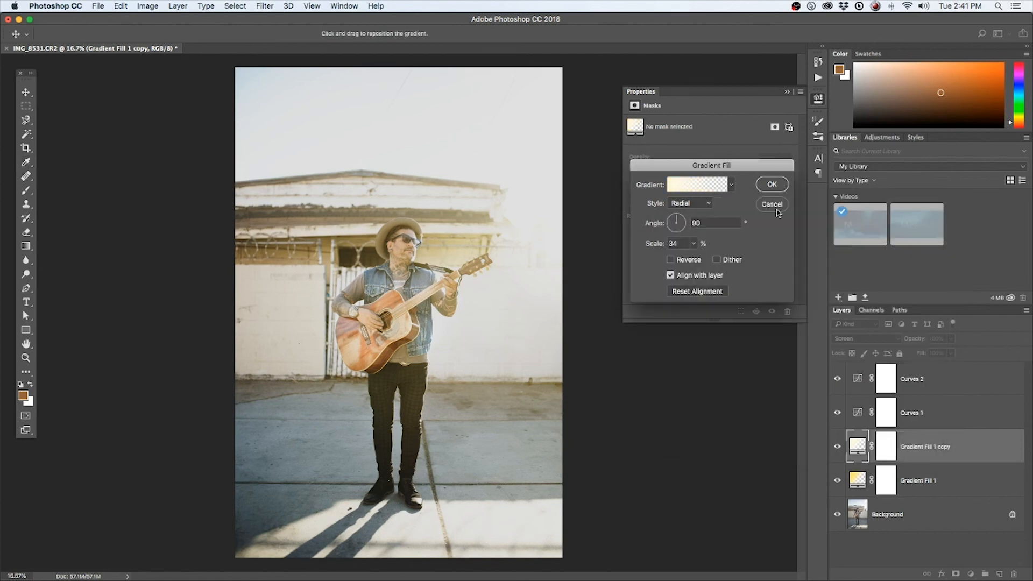
left_click(772, 185)
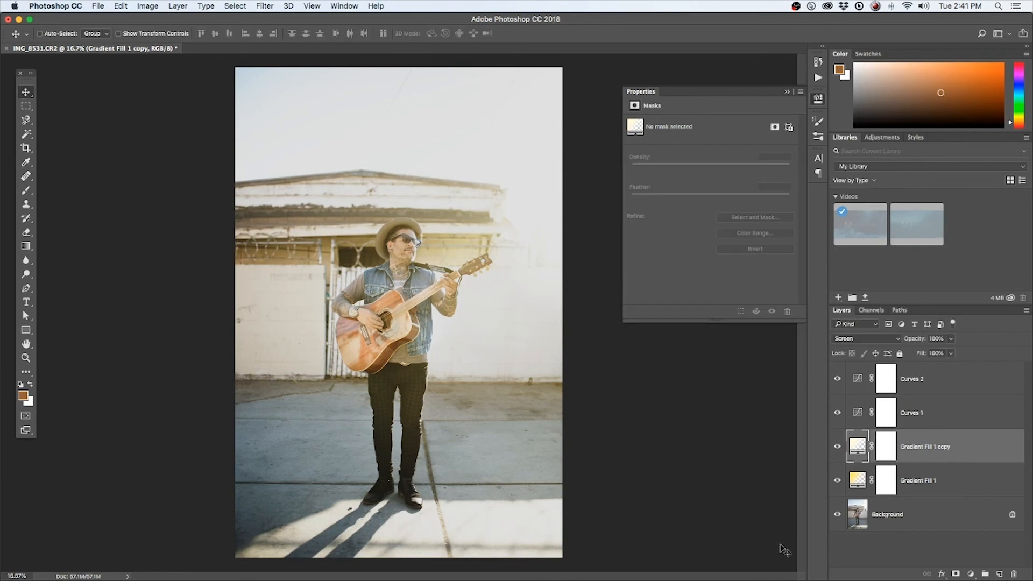
Hide both gradient fills and both Curves layers, then show them again one by one to compare the edit with the original
left_click(837, 480)
left_click(838, 447)
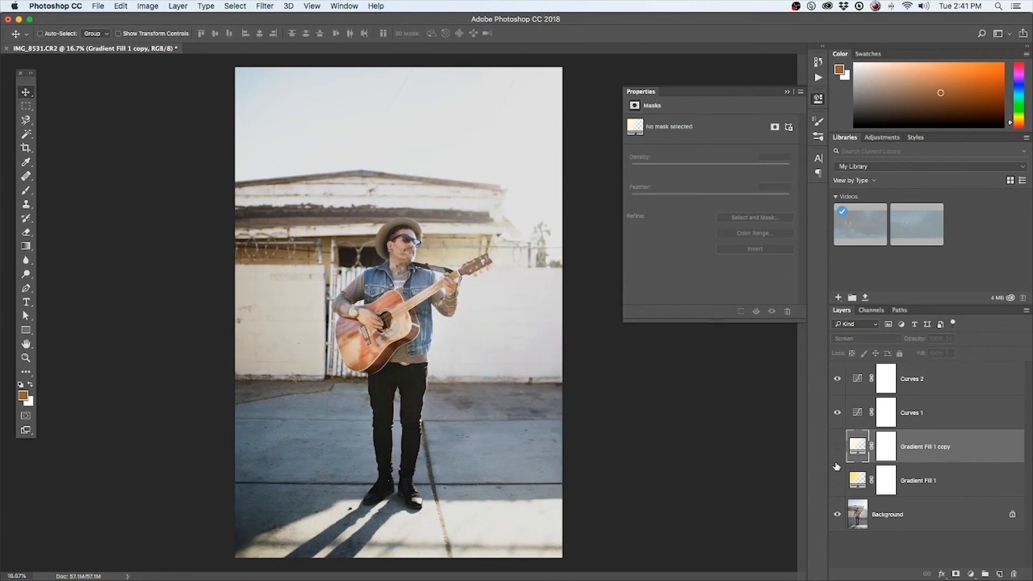
left_click(837, 379)
left_click(837, 413)
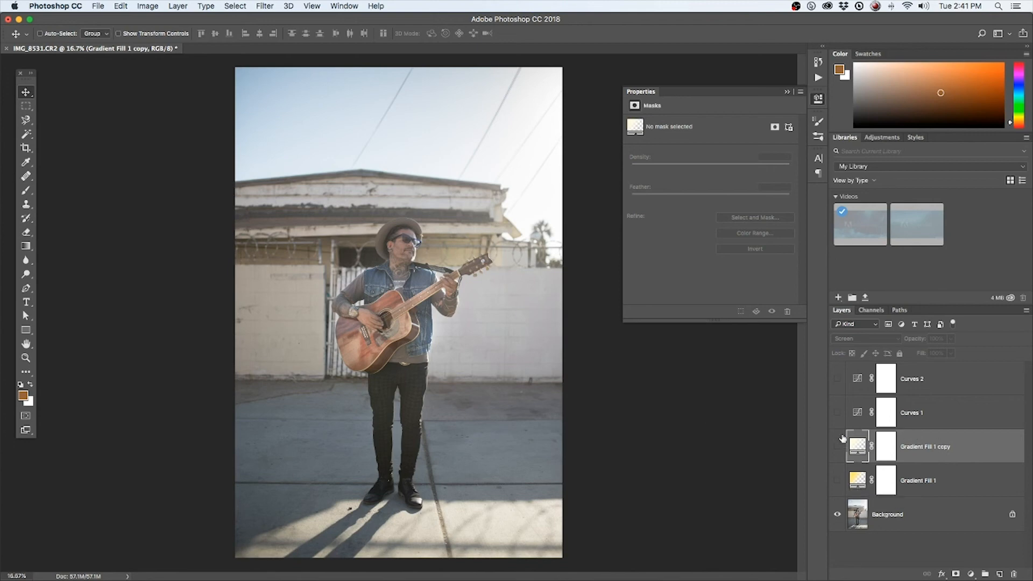
left_click(837, 414)
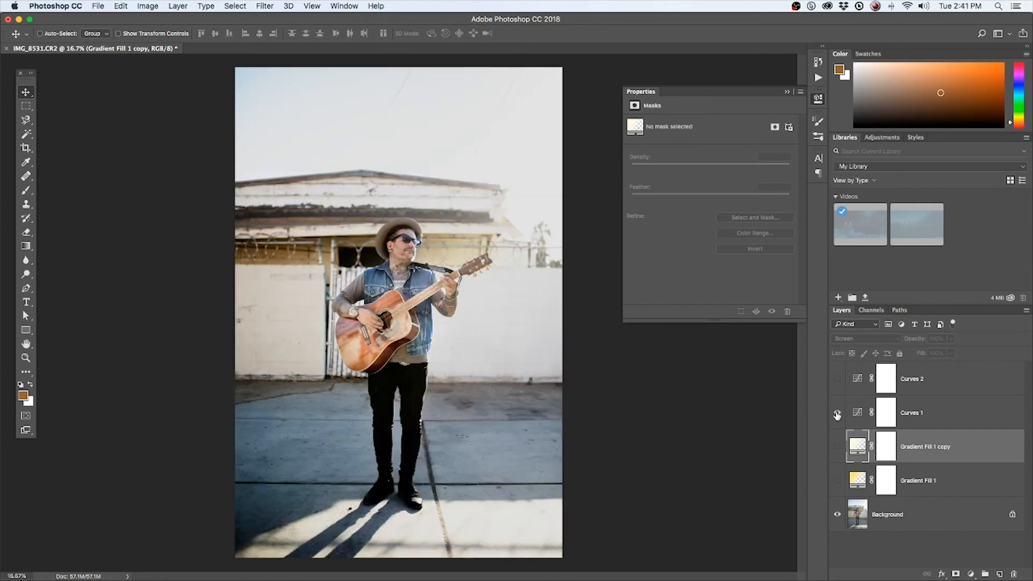
left_click(837, 380)
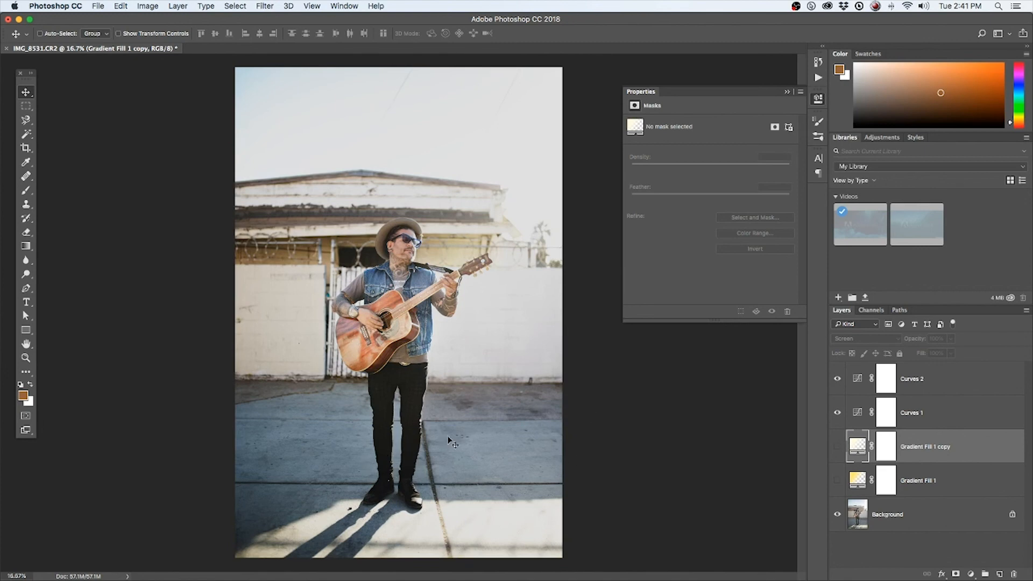
left_click(837, 480)
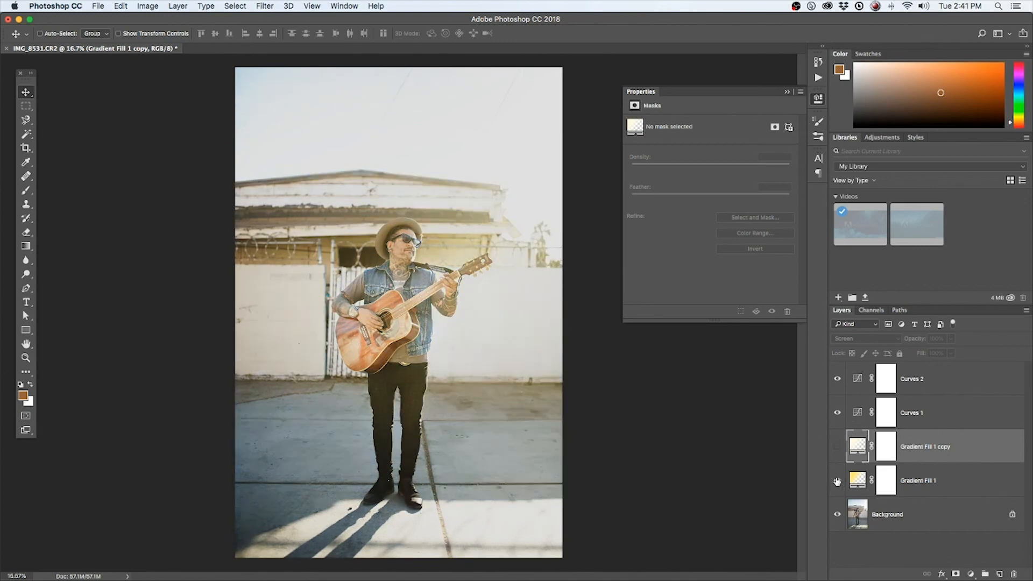
left_click(838, 447)
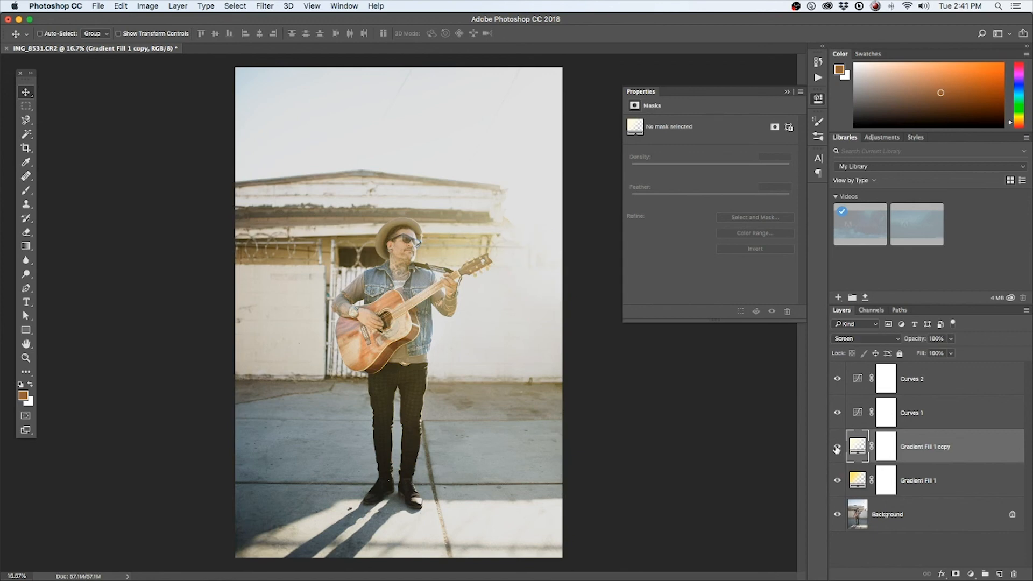
Toggle the visibility of the duplicated gradient fill layer several times to compare the sun flare with and without it, leaving it visible
left_click(837, 449)
left_click(837, 448)
left_click(837, 448)
left_click(837, 448)
left_click(837, 449)
left_click(837, 449)
left_click(837, 448)
left_click(837, 448)
Add a Levels adjustment layer above all layers, darken its midtones to about 0.90 and raise the black input point slightly
left_click(899, 541)
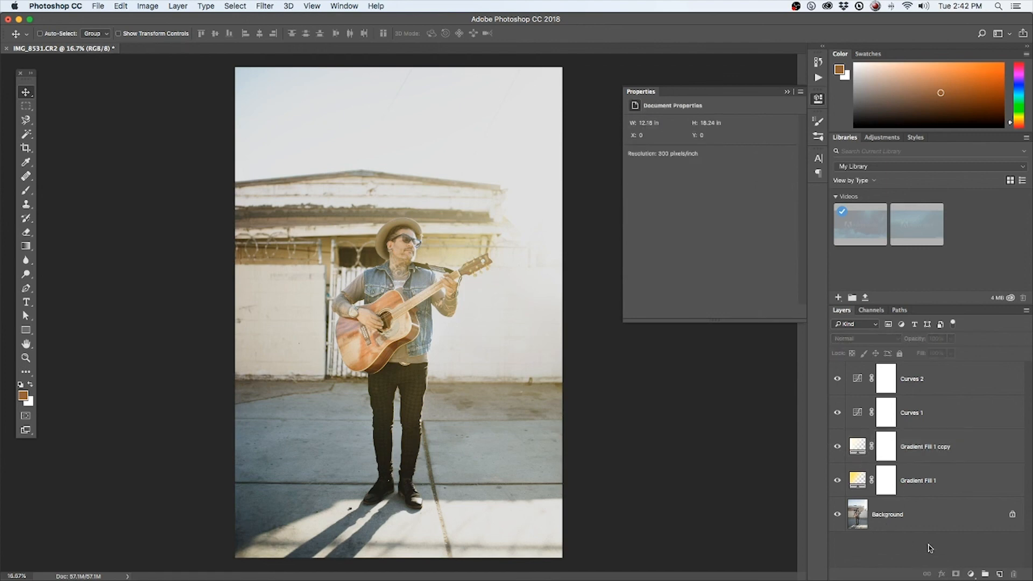
left_click(971, 574)
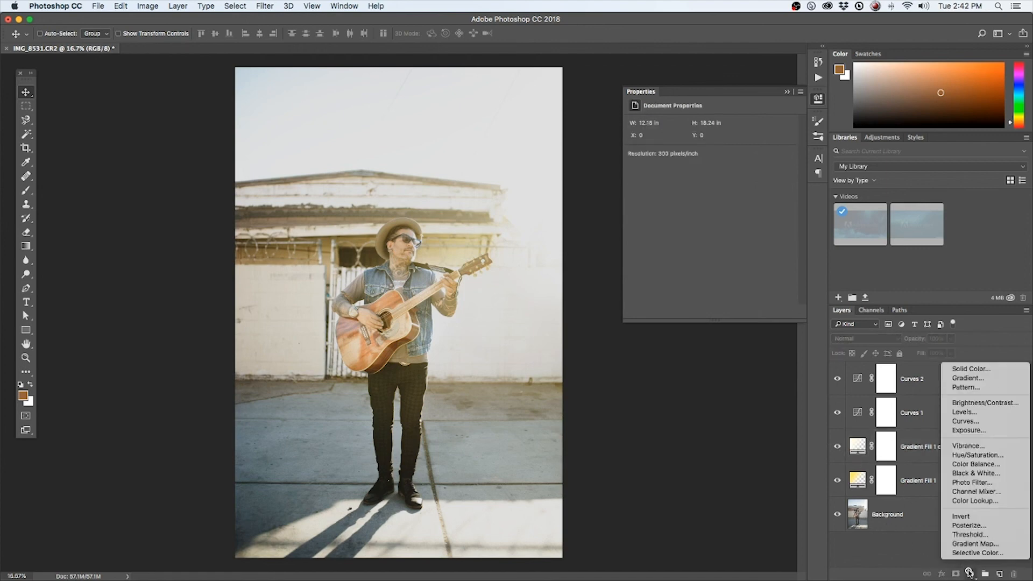
left_click(969, 412)
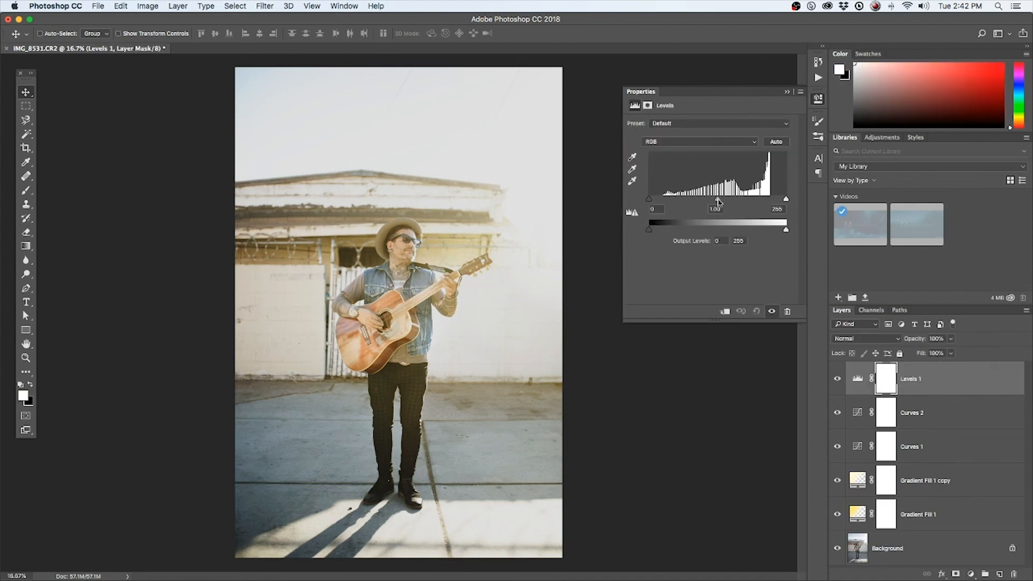
left_click_drag(719, 202, 723, 201)
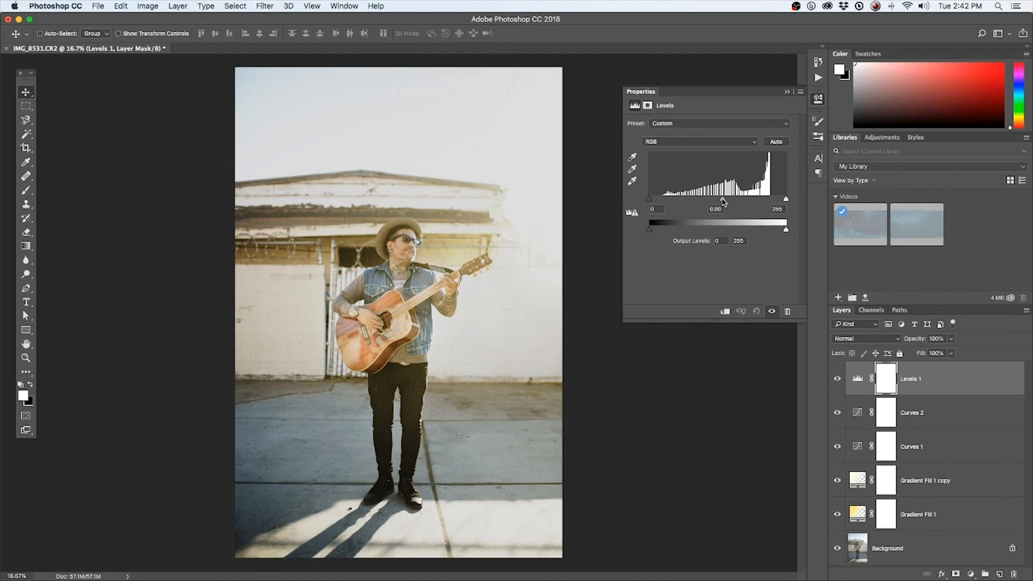
left_click_drag(650, 200, 652, 201)
left_click_drag(725, 201, 724, 203)
left_click(787, 92)
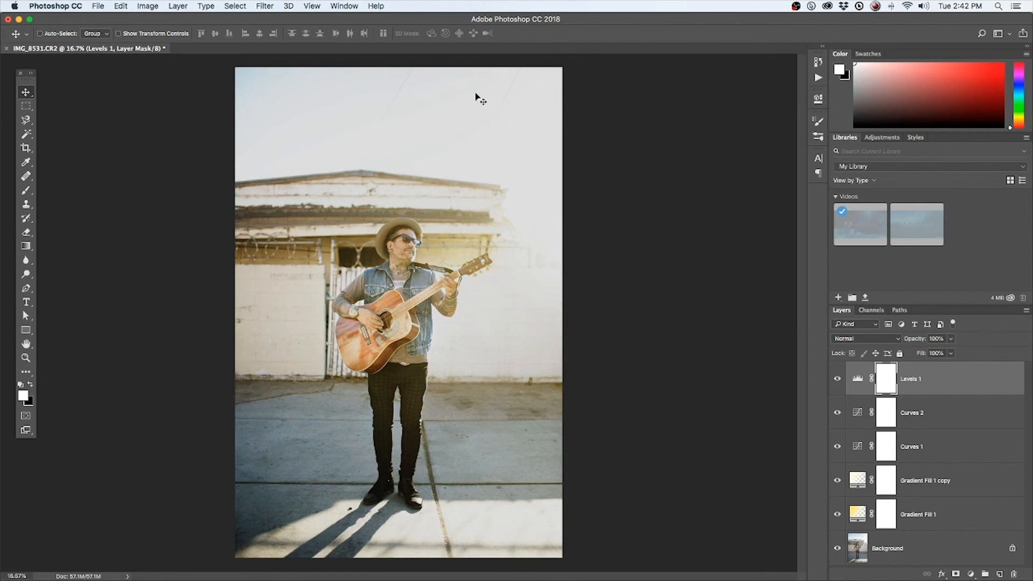
Switch to Finder, preview the original IMG_8531.CR2 in Quick Look and place it beside the edited photo for comparison
mouse_move(366, 576)
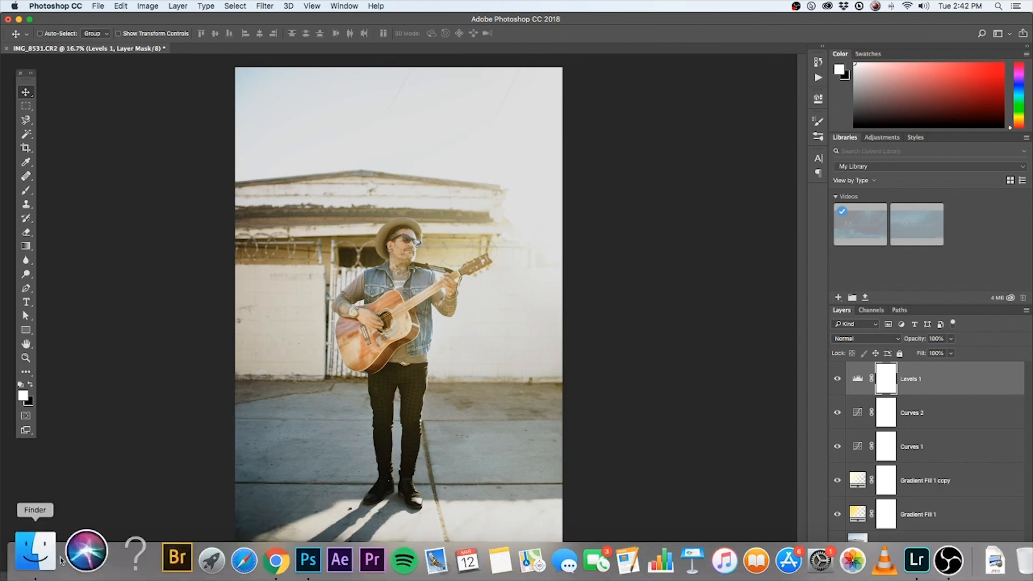
left_click(60, 559)
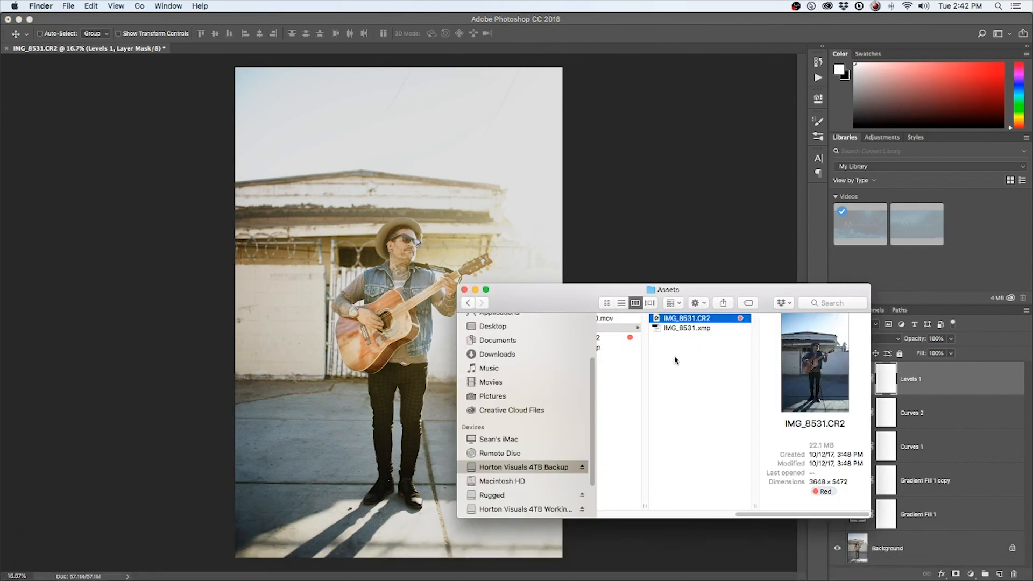
left_click_drag(538, 301, 648, 362)
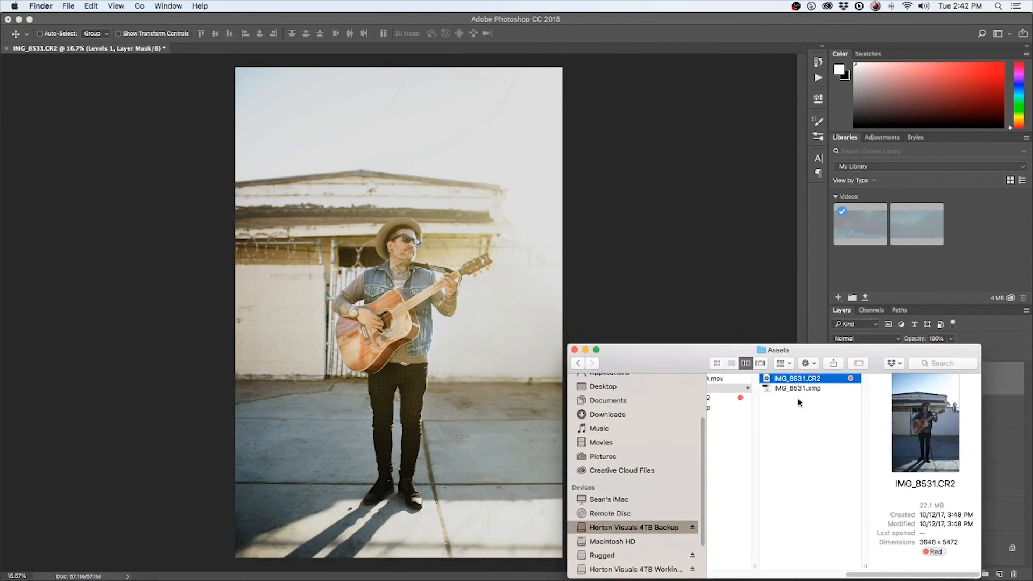
key("space")
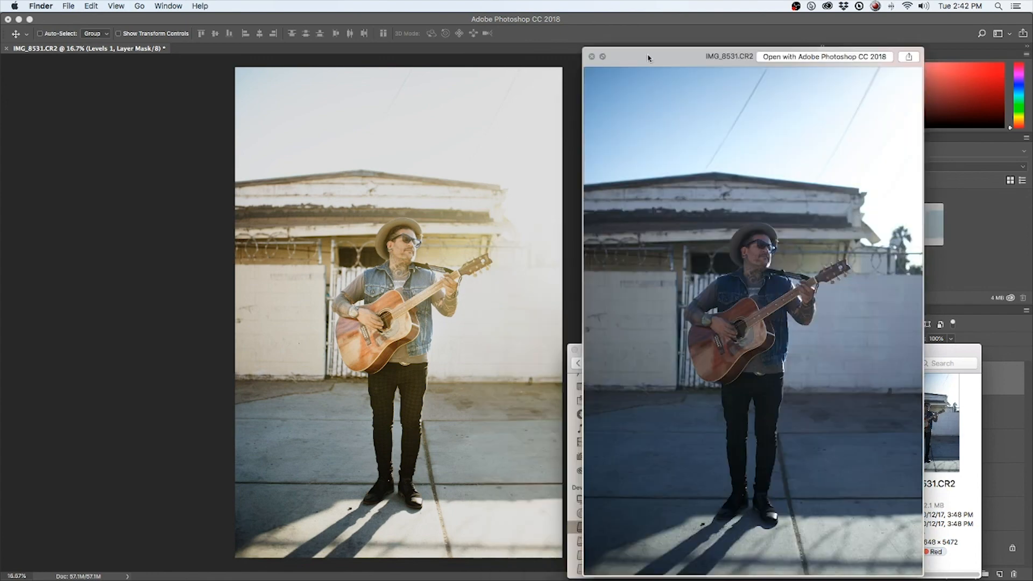
left_click_drag(650, 57, 627, 64)
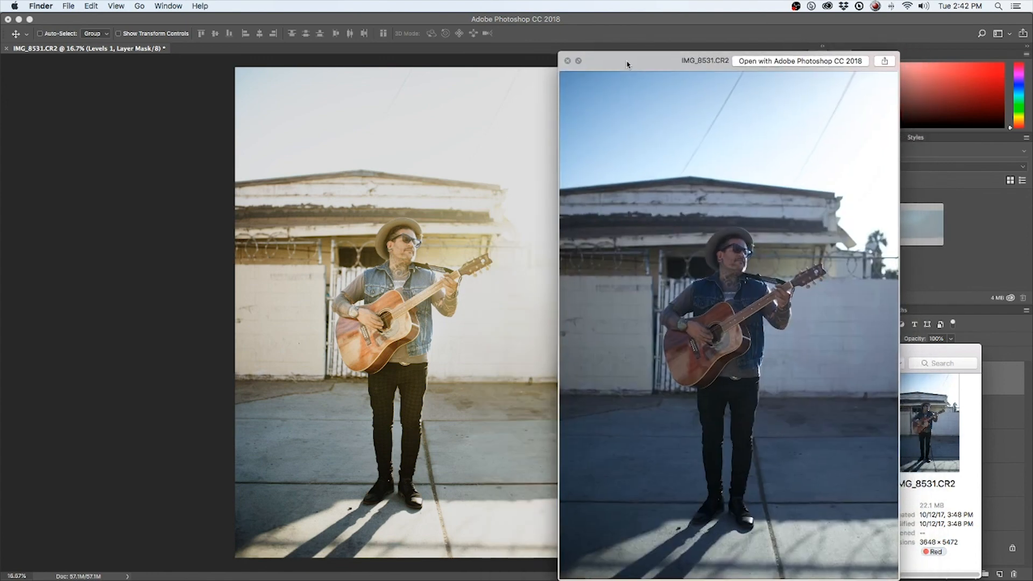